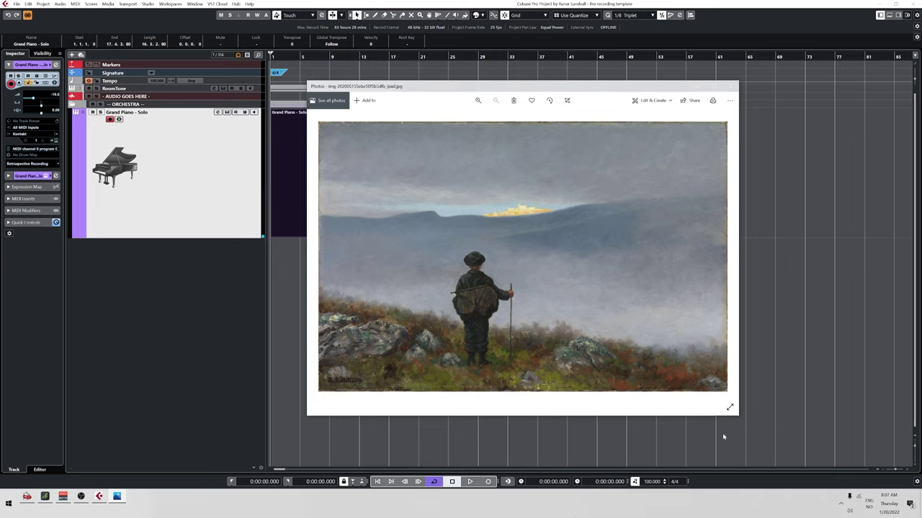
- Set the project to 95 BPM in 3/4, and record and review the opening phrase on the Grand Piano - Solo track
{"action": "left_click", "coordinate": [672, 481]}
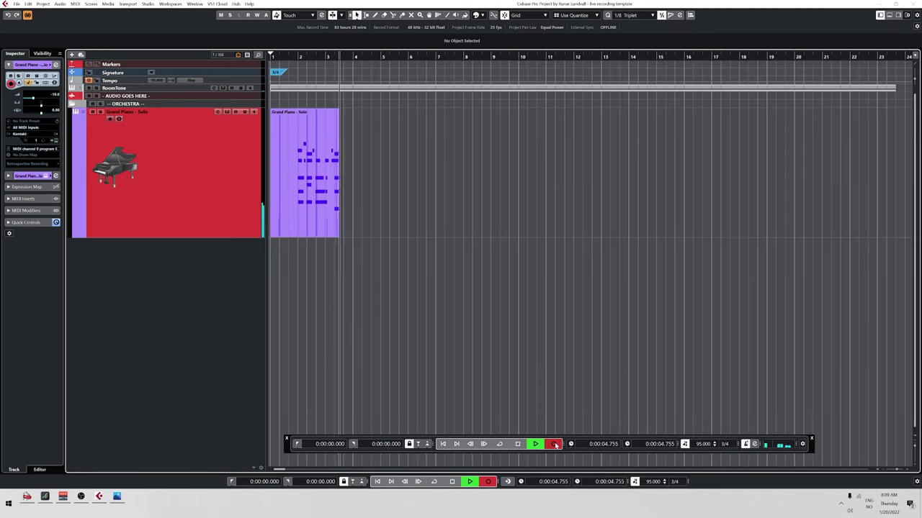
{"action": "key", "text": "space"}
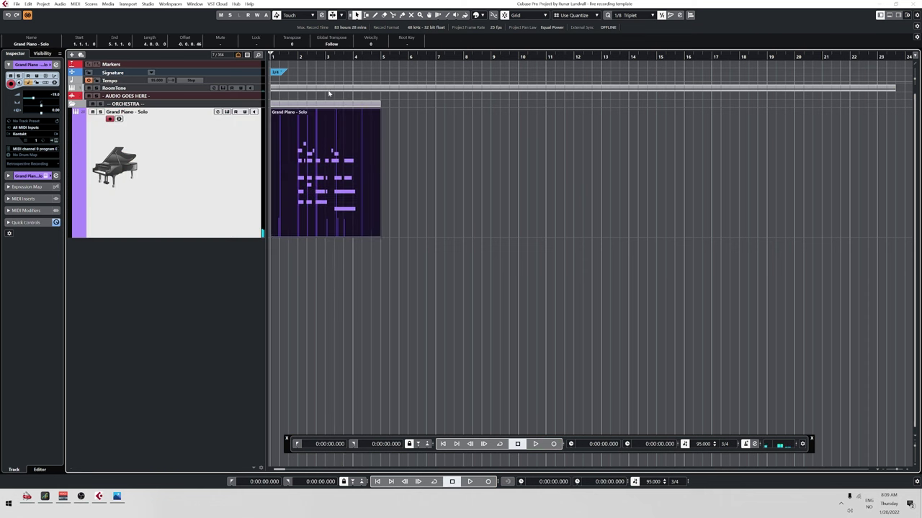
{"action": "double_click", "coordinate": [343, 163]}
{"action": "key", "text": "space"}
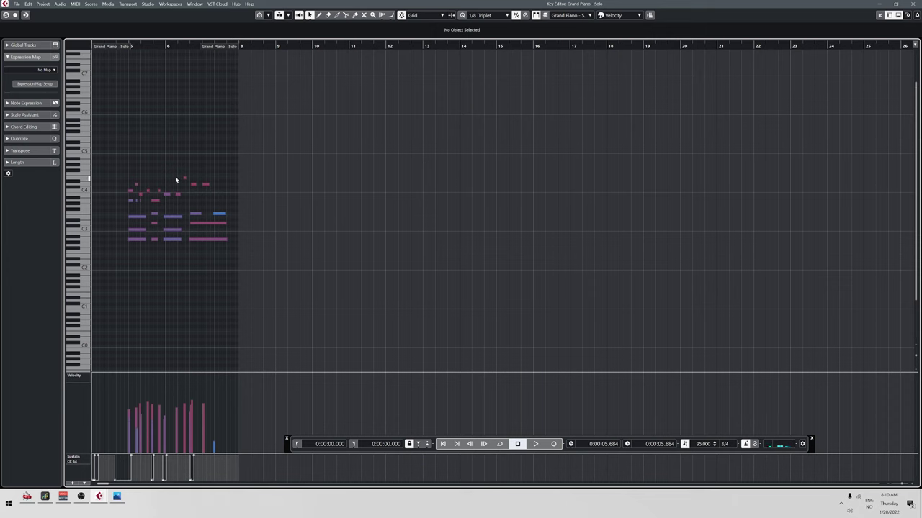
- Add an A4 note at 7.2.1 in the second piano take and play back the passage leading into it
{"action": "left_click_drag", "start_coordinate": [250, 185], "coordinate": [278, 161]}
{"action": "key", "text": "space"}
{"action": "key", "text": "space"}
{"action": "left_click", "coordinate": [209, 46]}
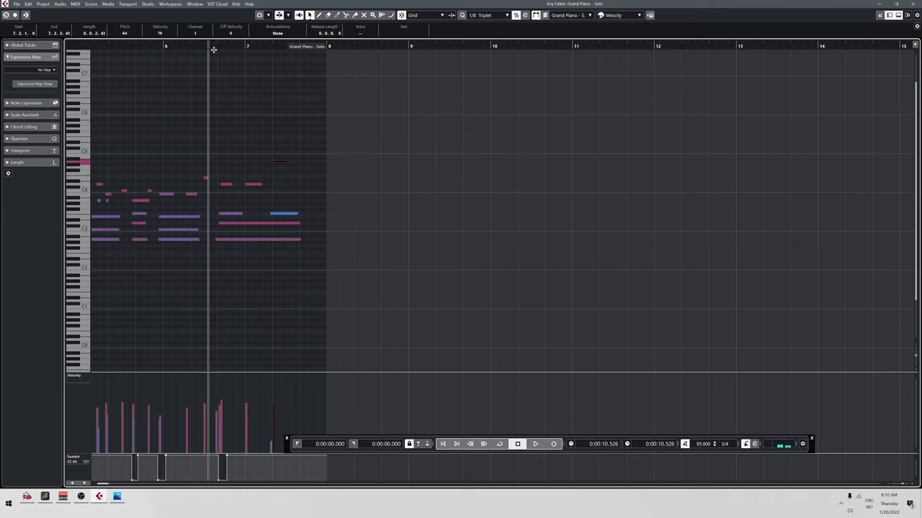
{"action": "key", "text": "space"}
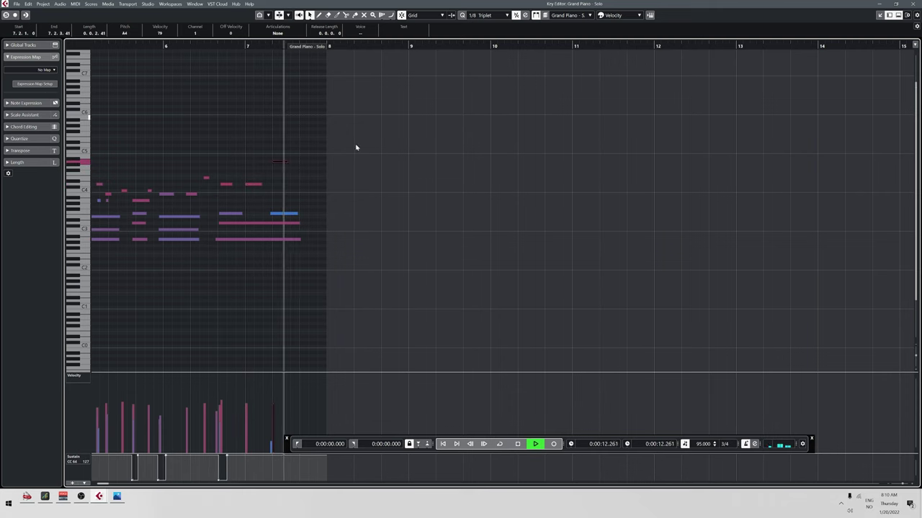
{"action": "key", "text": "space"}
{"action": "key", "text": "Return"}
- Record the next piano phrases on the Grand Piano - Solo track in successive takes from bar 8 onward
{"action": "left_click", "coordinate": [464, 56]}
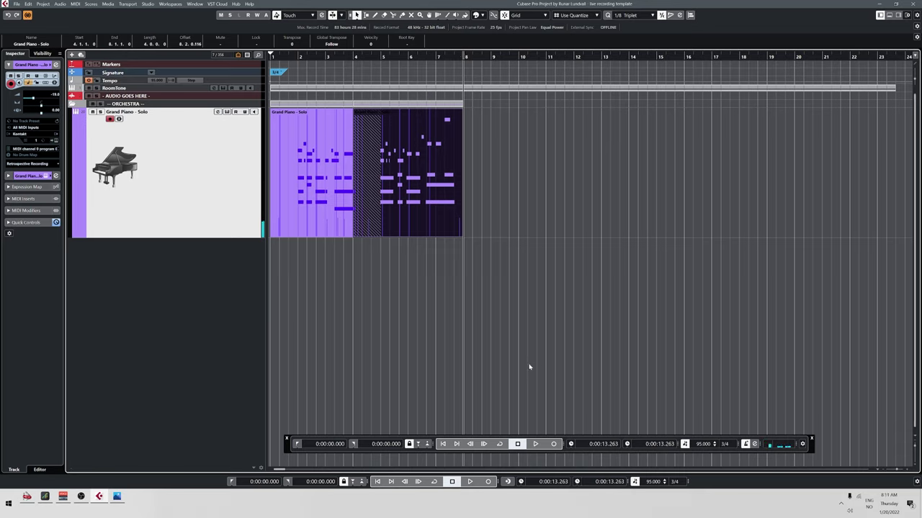
{"action": "left_click", "coordinate": [552, 443]}
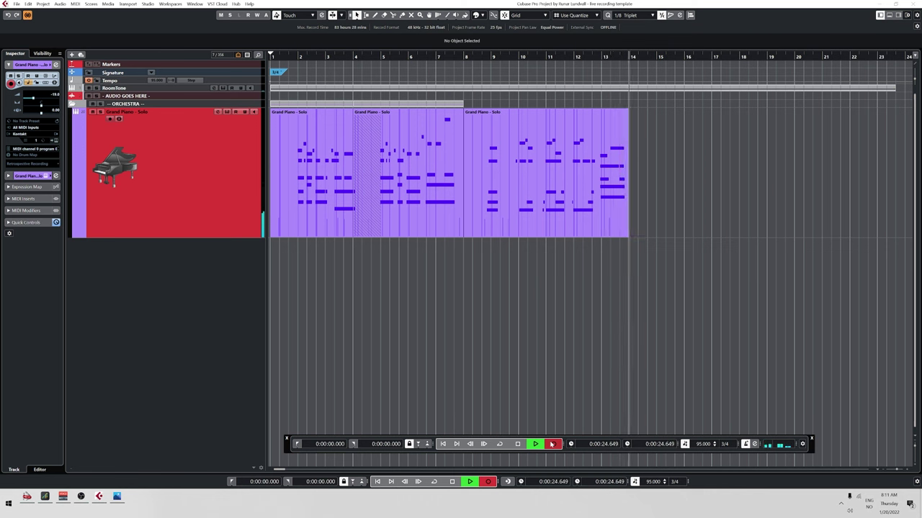
{"action": "left_click", "coordinate": [552, 444]}
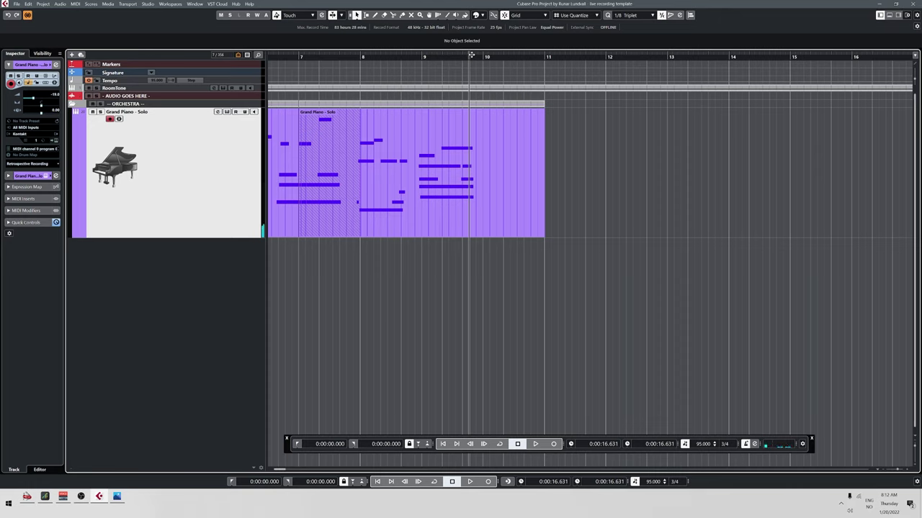
{"action": "left_click", "coordinate": [553, 444]}
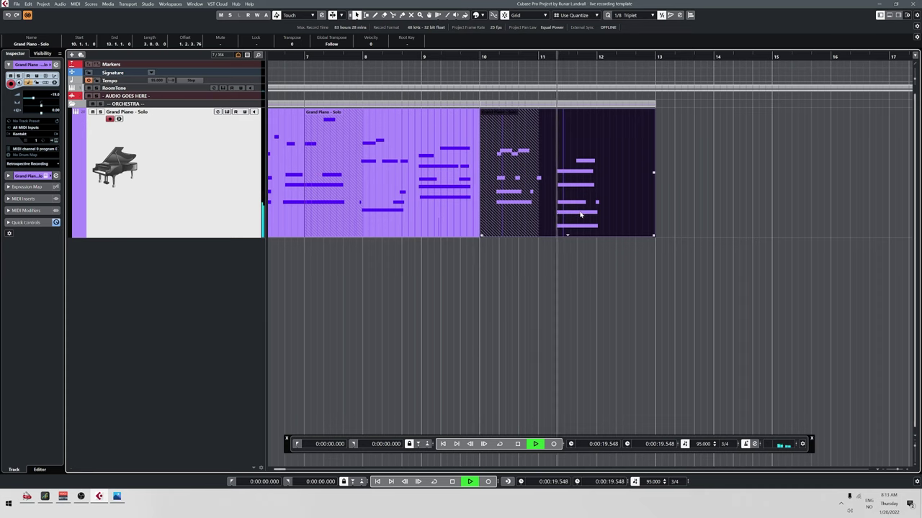
{"action": "key", "text": "space"}
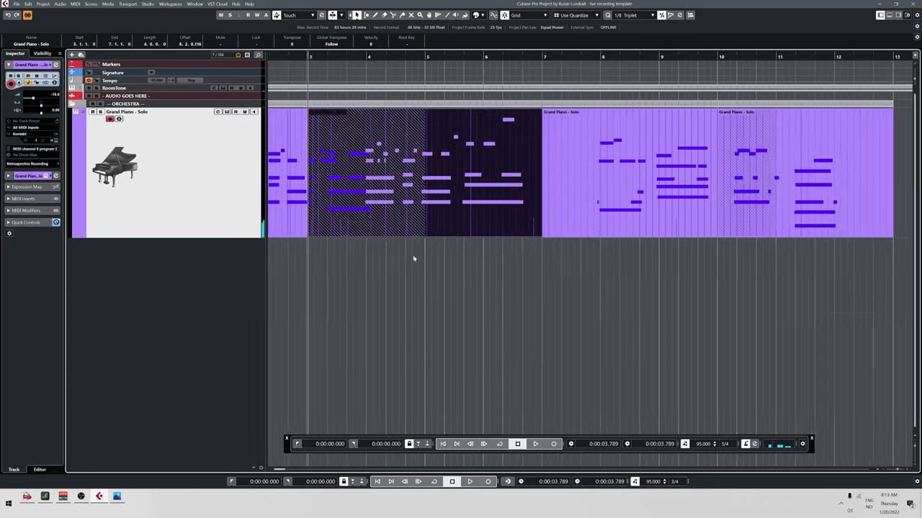
- Undo the last edit to the piano part and record a further take that runs past bar 30
{"action": "key", "text": "g"}
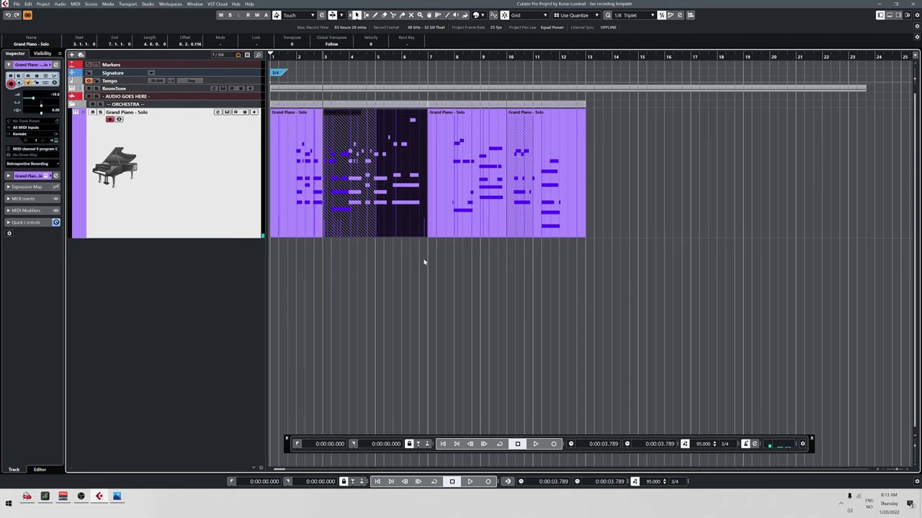
{"action": "scroll", "coordinate": [368, 246], "scroll_direction": "up", "scroll_amount": 4, "text": "ctrl"}
{"action": "scroll", "coordinate": [380, 246], "scroll_direction": "down", "scroll_amount": 2, "text": "ctrl"}
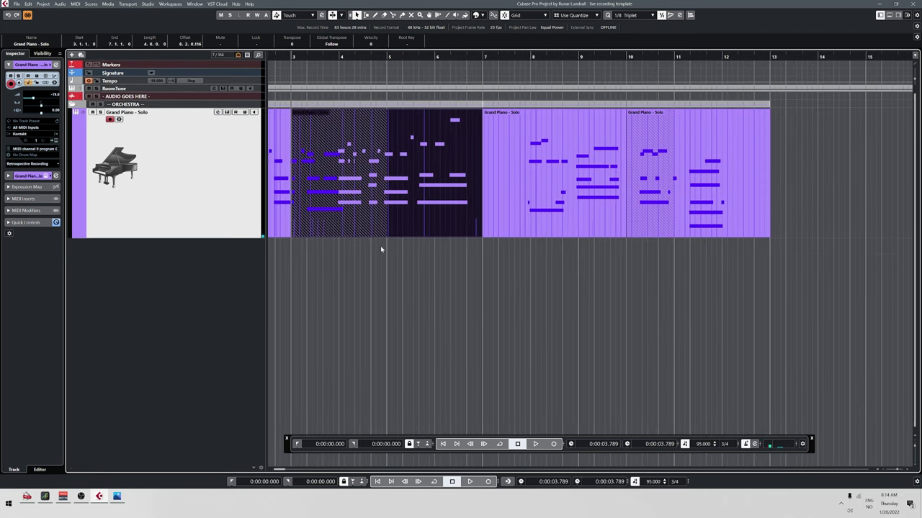
{"action": "key", "text": "ctrl+z"}
{"action": "scroll", "coordinate": [550, 261], "scroll_direction": "right", "scroll_amount": 3}
{"action": "scroll", "coordinate": [213, 264], "scroll_direction": "right", "scroll_amount": 1}
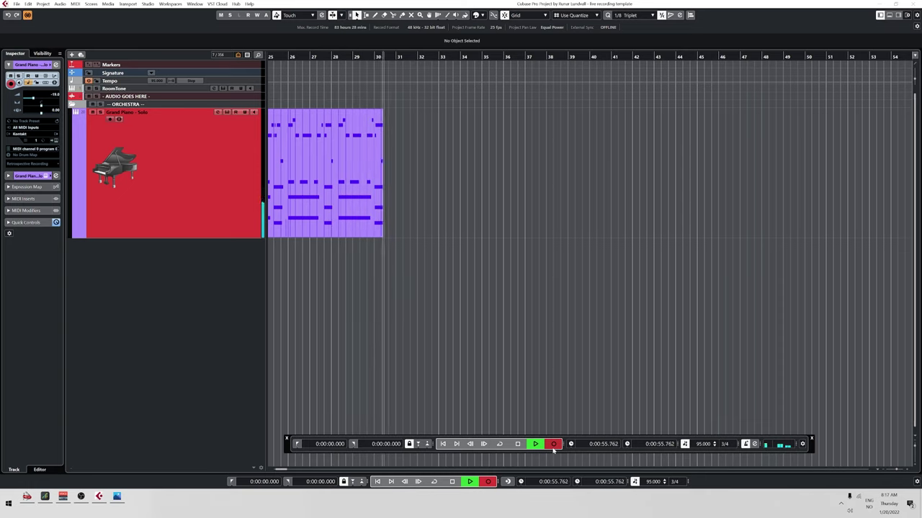
{"action": "key", "text": "space"}
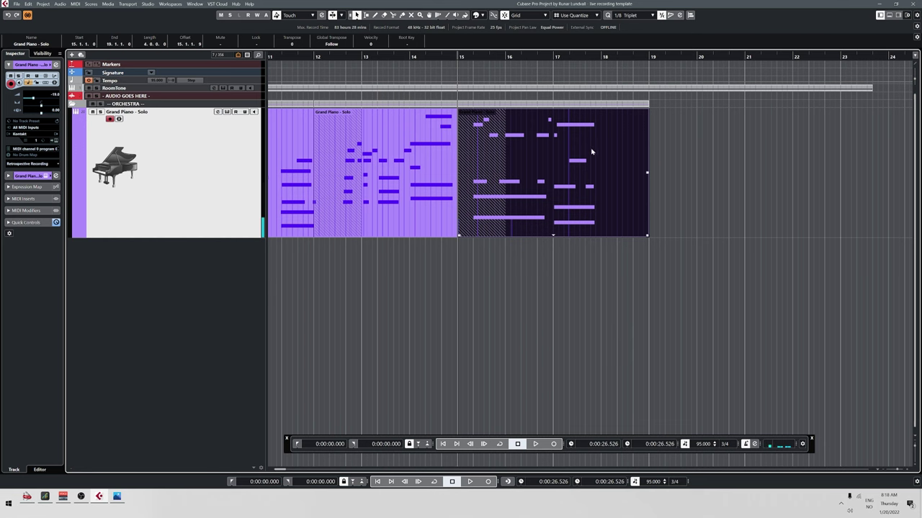
- Play back the newly recorded piano takes and examine the notes around bars 29 to 32
{"action": "key", "text": "space"}
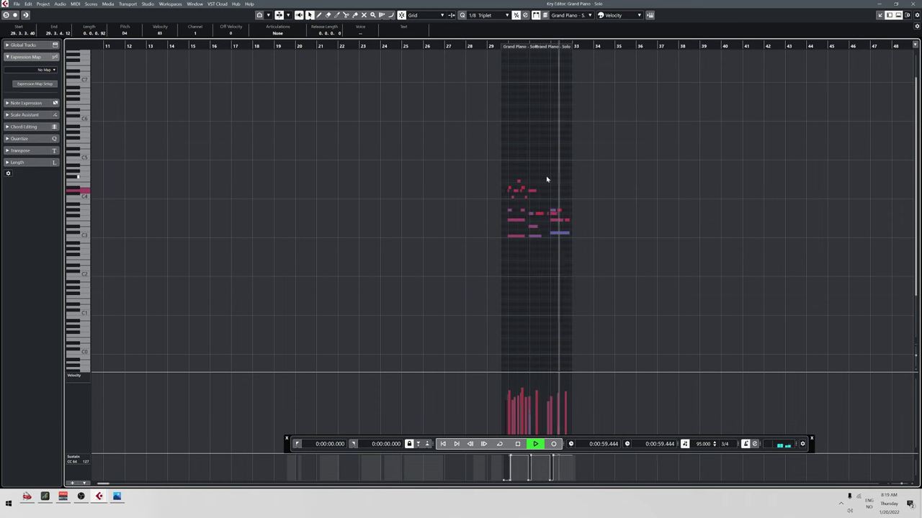
{"action": "key", "text": "space"}
{"action": "key", "text": "Return"}
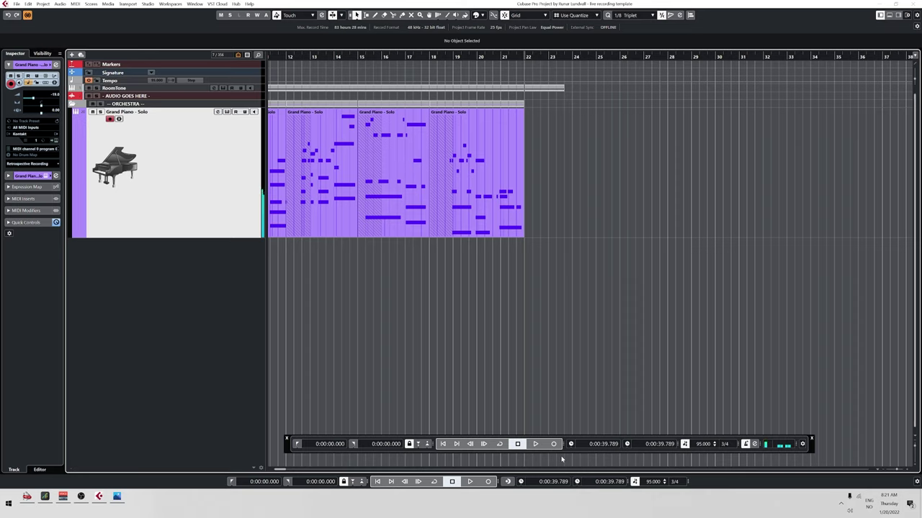
- Record a new piano take from bar 22 and delete its notes before bar 24
{"action": "left_click", "coordinate": [553, 444]}
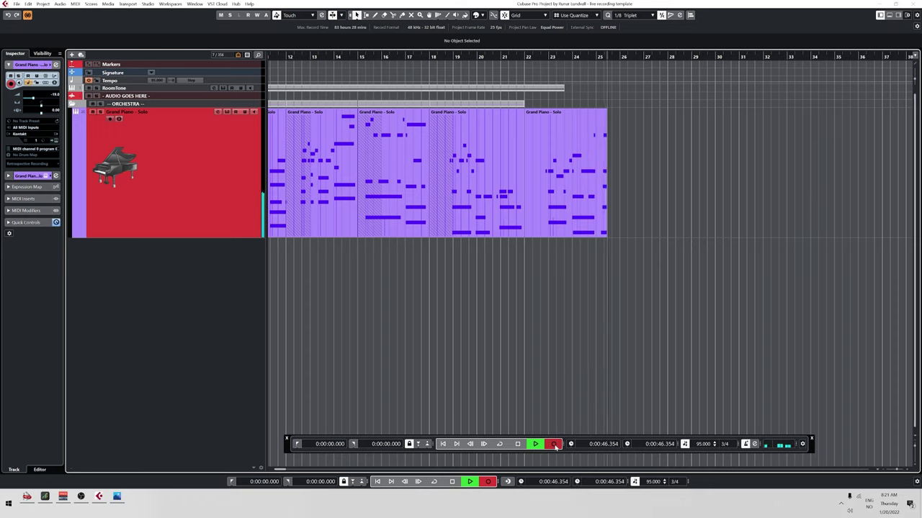
{"action": "key", "text": "space"}
{"action": "double_click", "coordinate": [597, 124]}
{"action": "left_click_drag", "start_coordinate": [422, 150], "coordinate": [456, 239]}
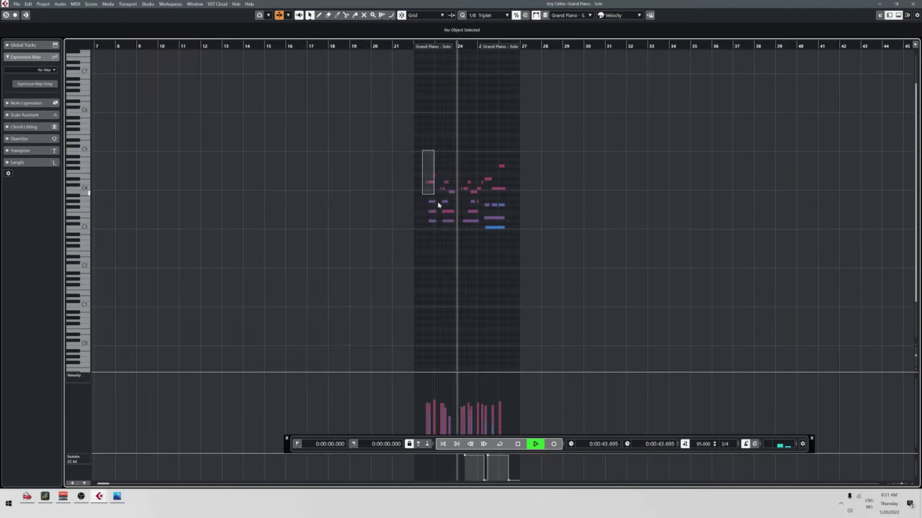
{"action": "key", "text": "Delete"}
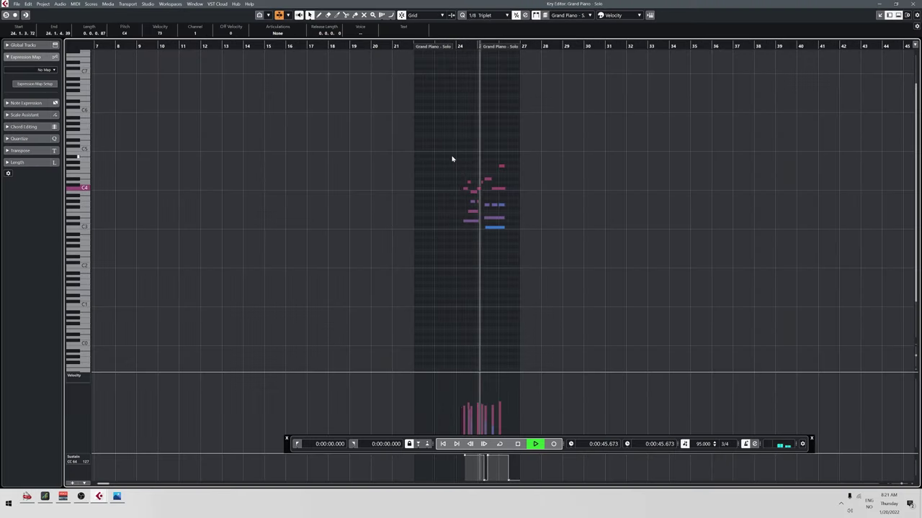
{"action": "scroll", "coordinate": [432, 79], "scroll_direction": "up", "scroll_amount": 2}
{"action": "left_click_drag", "start_coordinate": [430, 48], "coordinate": [473, 60]}
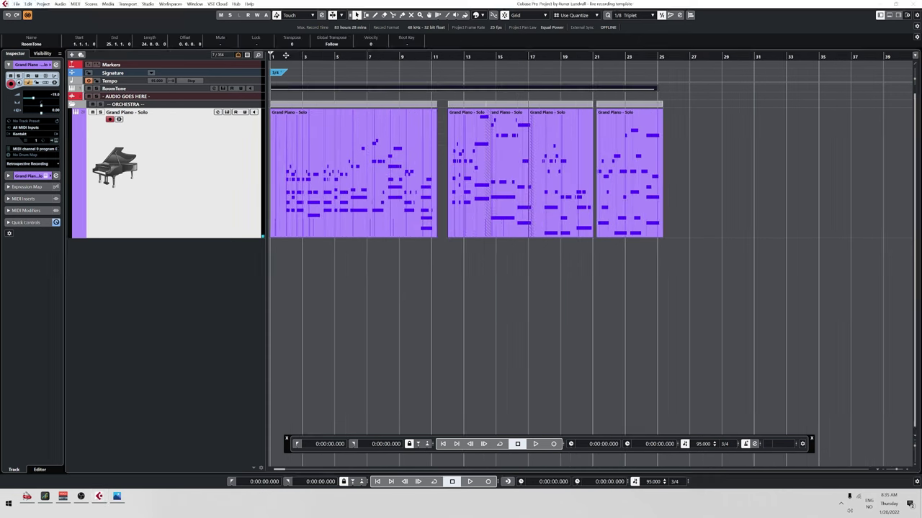
- Play the piano sketch from the start while viewing the reference painting in Photos, and return to Cubase
{"action": "key", "text": "space"}
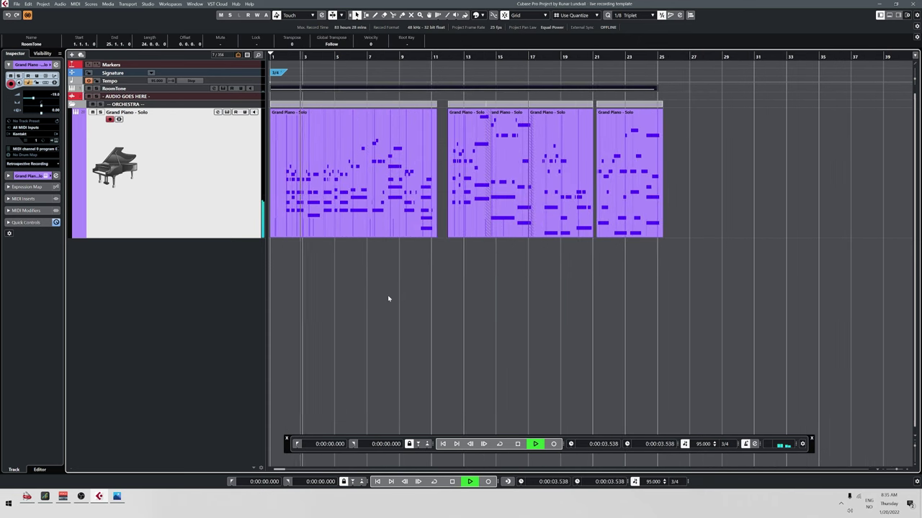
{"action": "key", "text": "alt+Tab"}
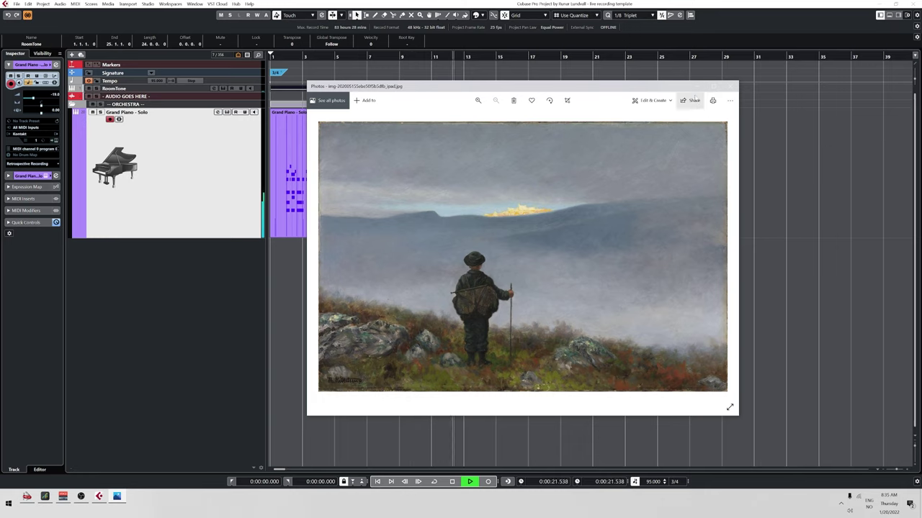
{"action": "left_click", "coordinate": [698, 88]}
{"action": "key", "text": "space"}
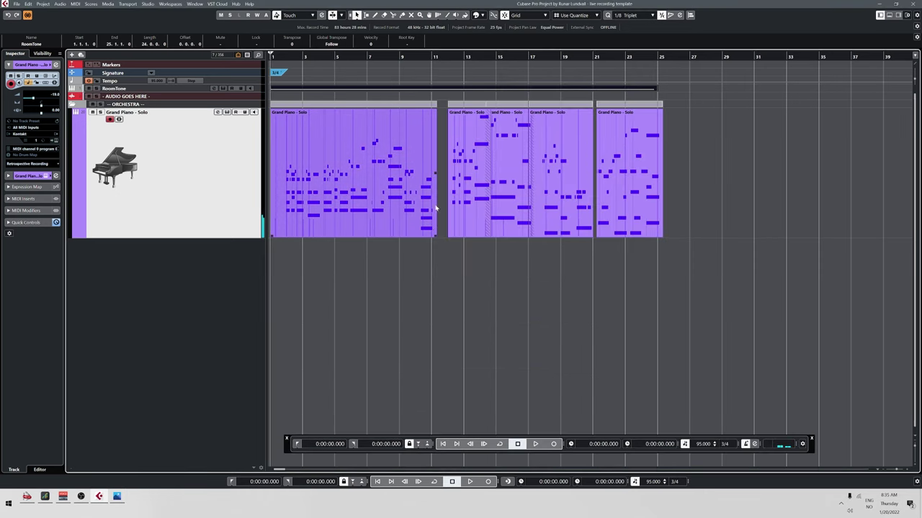
- Extend the first piano event to bar 12 and add rising connecting notes from bar 11 into bar 12
{"action": "left_click_drag", "start_coordinate": [434, 235], "coordinate": [447, 236]}
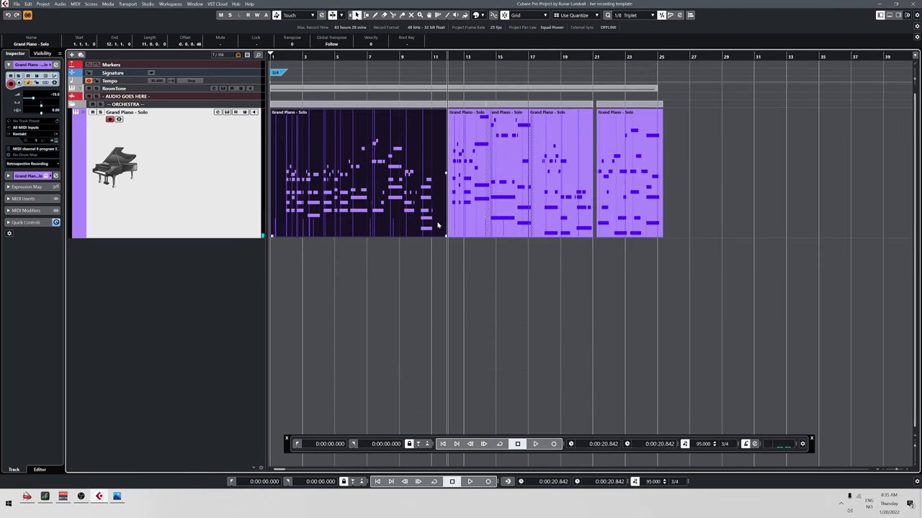
{"action": "double_click", "coordinate": [437, 225]}
{"action": "key", "text": "space"}
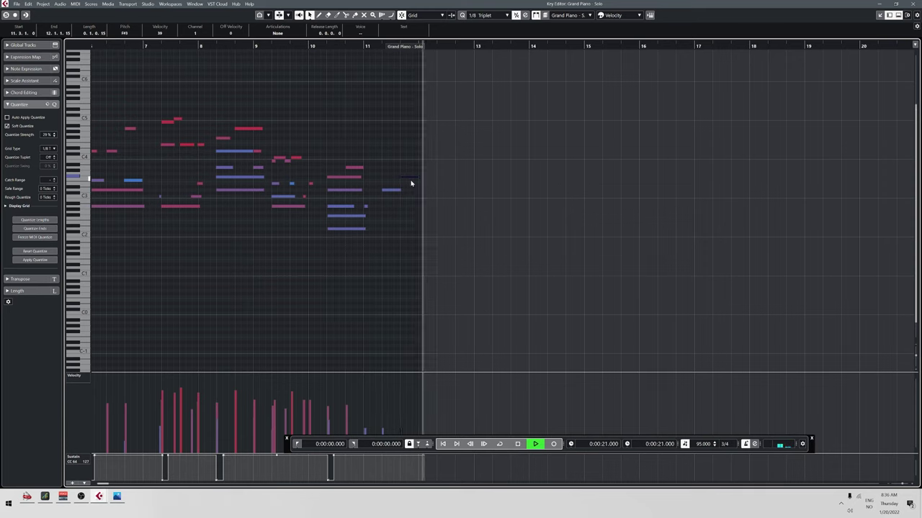
{"action": "key", "text": "space"}
{"action": "left_click_drag", "start_coordinate": [410, 181], "coordinate": [430, 169]}
{"action": "left_click", "coordinate": [366, 47]}
{"action": "key", "text": "Return"}
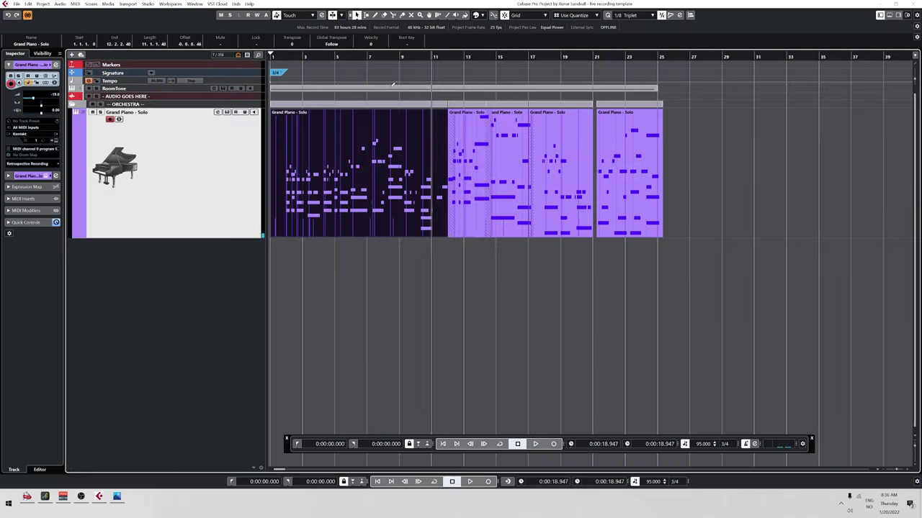
- In the piano event starting at bar 12, lower the top note at 14.1.1 to G4 and add an A#4 after it at 14.2.3
{"action": "key", "text": "space"}
{"action": "scroll", "coordinate": [465, 242], "scroll_direction": "up", "scroll_amount": 3}
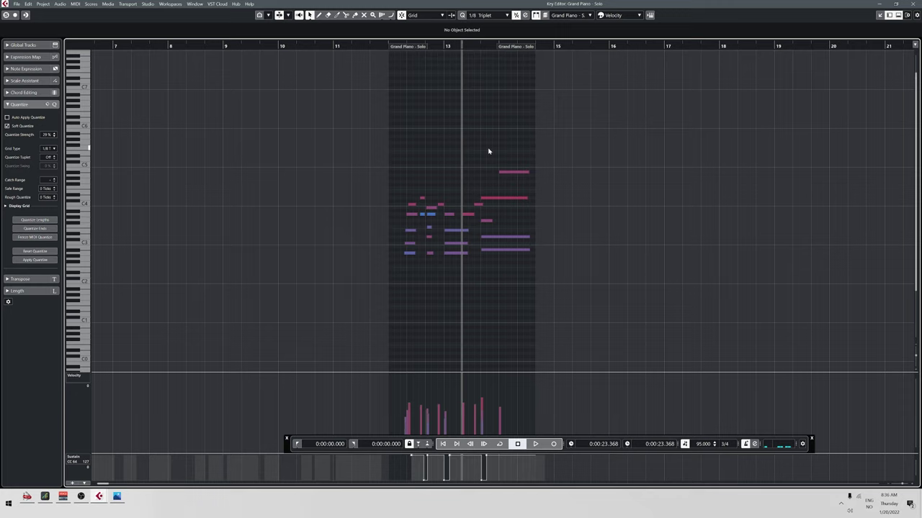
{"action": "left_click", "coordinate": [516, 173]}
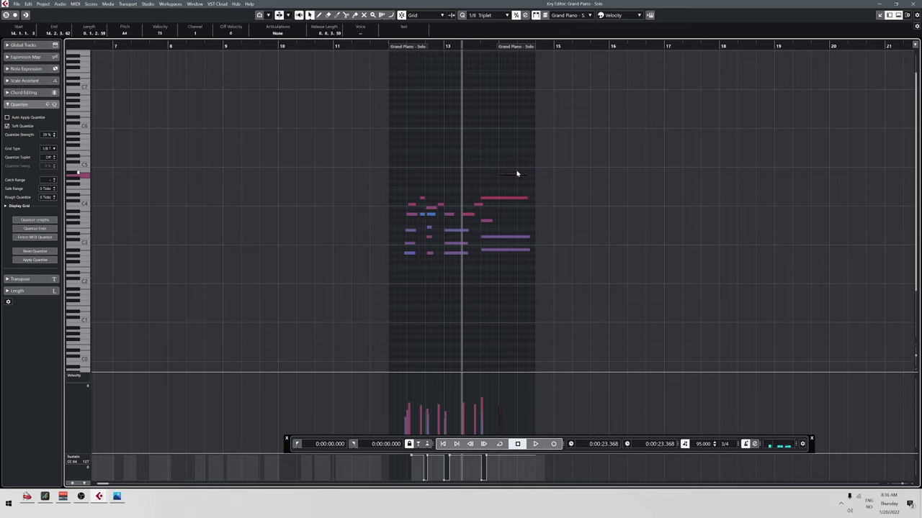
{"action": "key", "text": "Up"}
{"action": "key", "text": "space"}
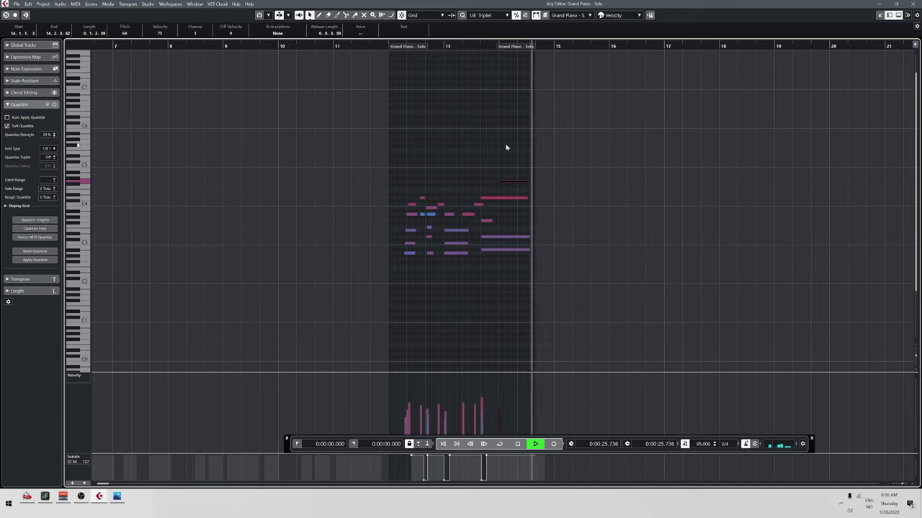
{"action": "key", "text": "space"}
{"action": "key", "text": "space"}
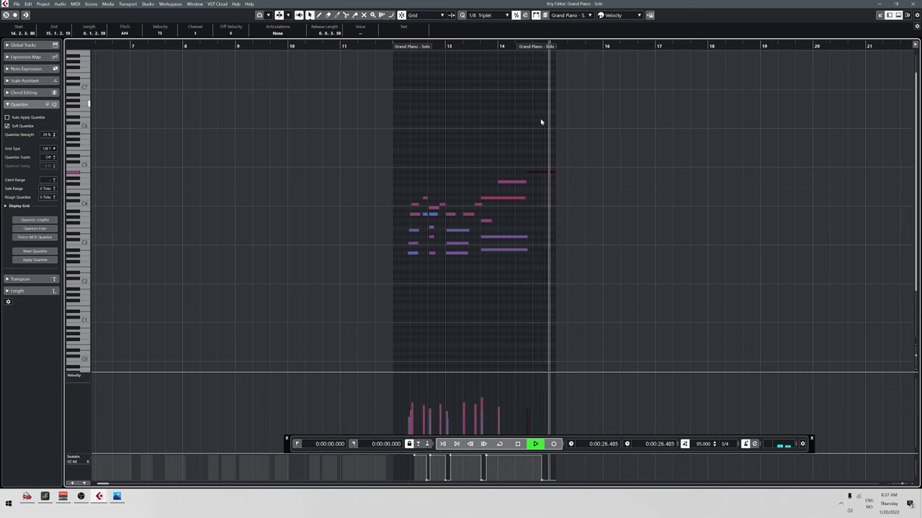
{"action": "key", "text": "Return"}
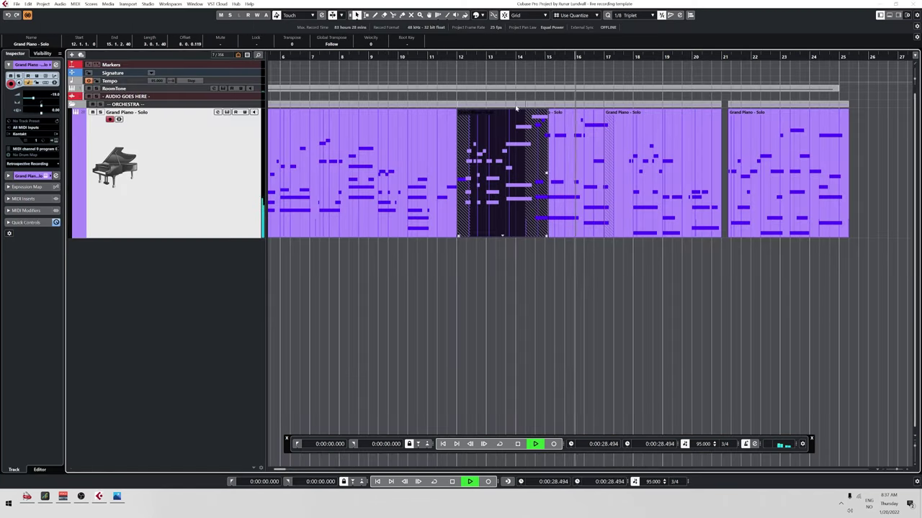
- Play back bar 16 in the following piano event and copy the inner note at 16.3 to around bar 17
{"action": "left_click", "coordinate": [544, 261]}
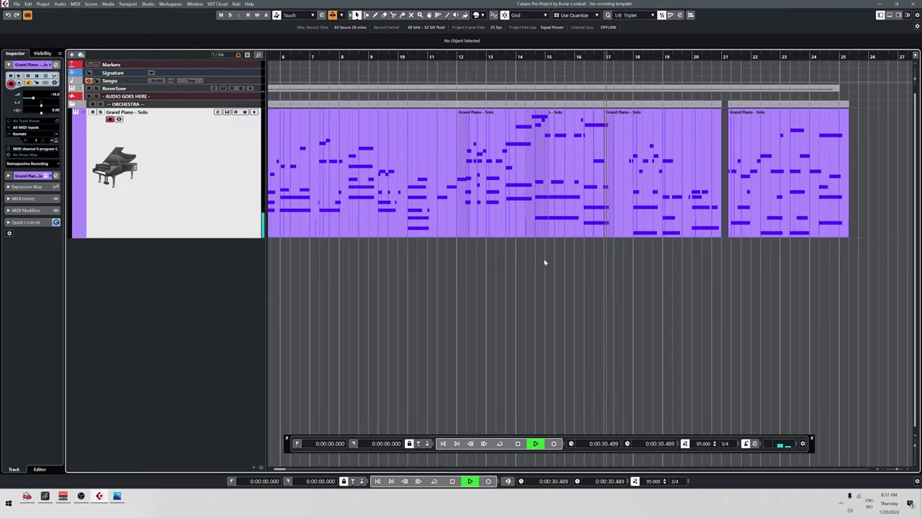
{"action": "double_click", "coordinate": [589, 109]}
{"action": "key", "text": "space"}
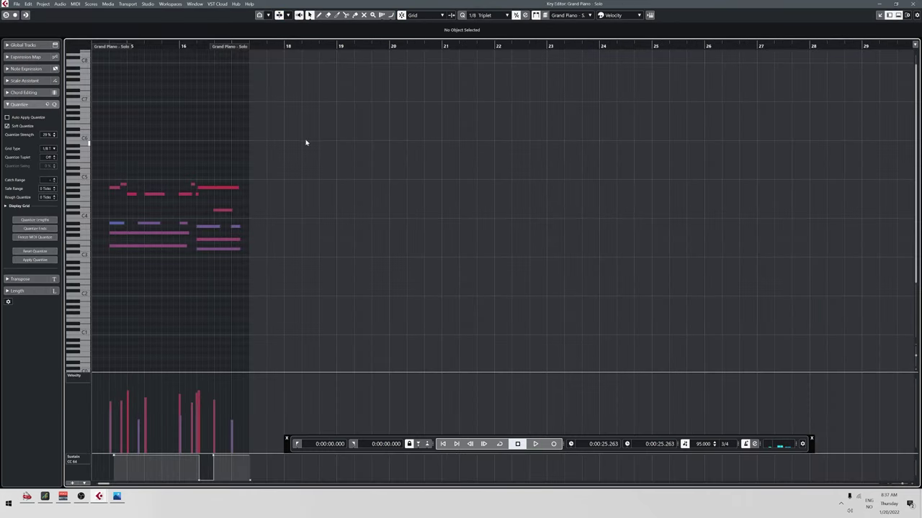
{"action": "left_click", "coordinate": [234, 188]}
{"action": "left_click", "coordinate": [170, 47]}
{"action": "key", "text": "space"}
{"action": "scroll", "coordinate": [219, 115], "scroll_direction": "up", "scroll_amount": 3}
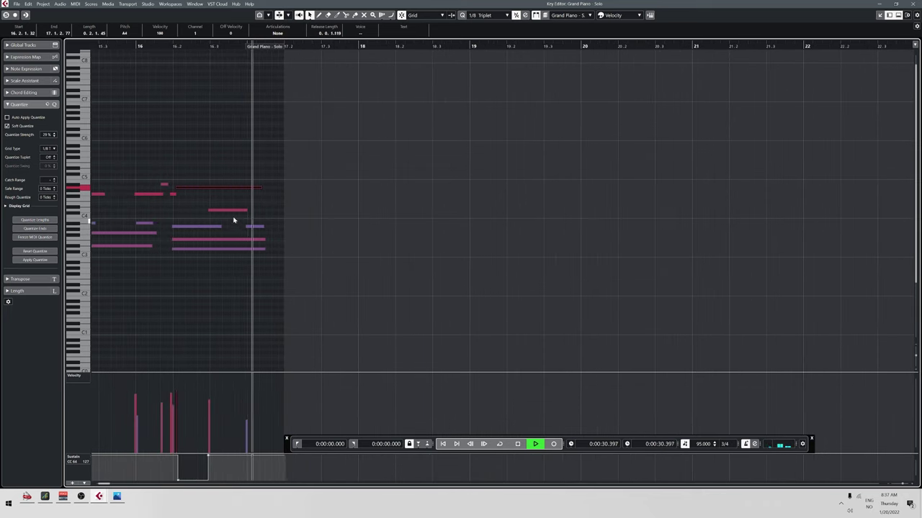
{"action": "key", "text": "space"}
{"action": "left_click_drag", "start_coordinate": [231, 210], "coordinate": [265, 213]}
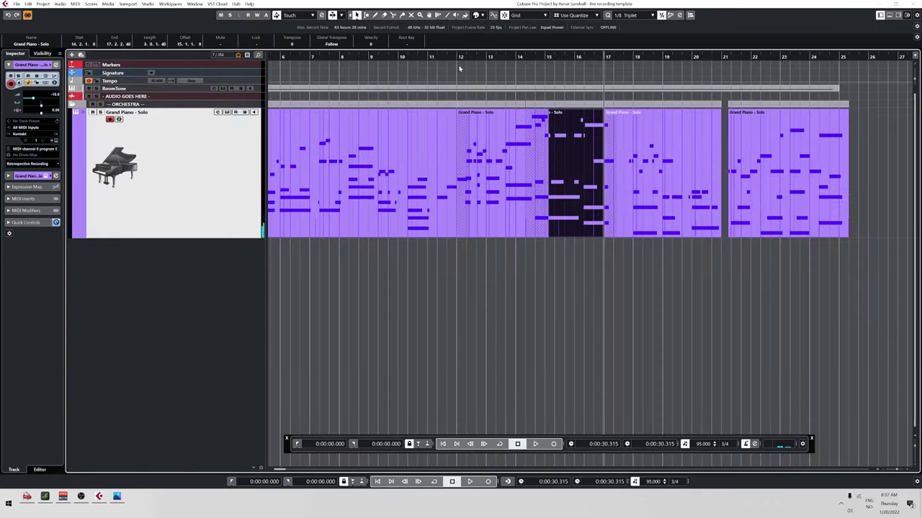
- Play back from bar 12 and move the piano events after bar 14 later, starting the first of them at 14.3.1
{"action": "key", "text": "space"}
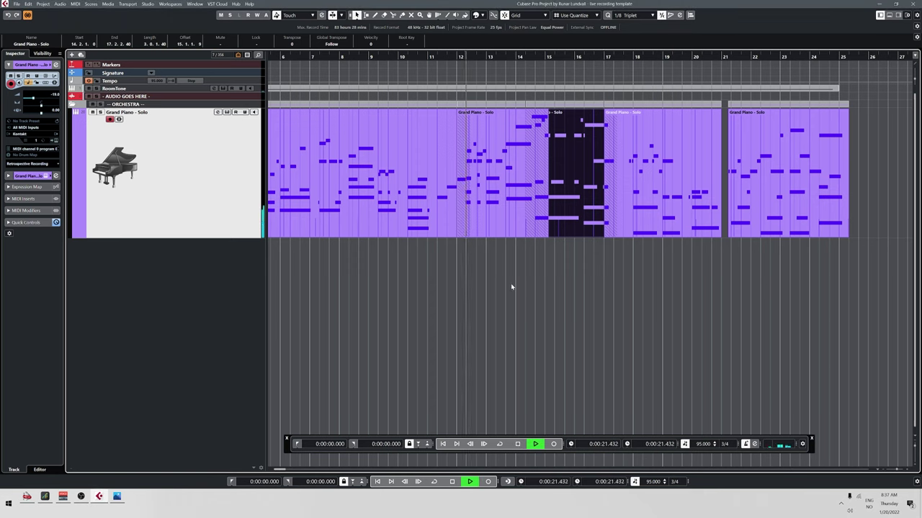
{"action": "left_click", "coordinate": [515, 273]}
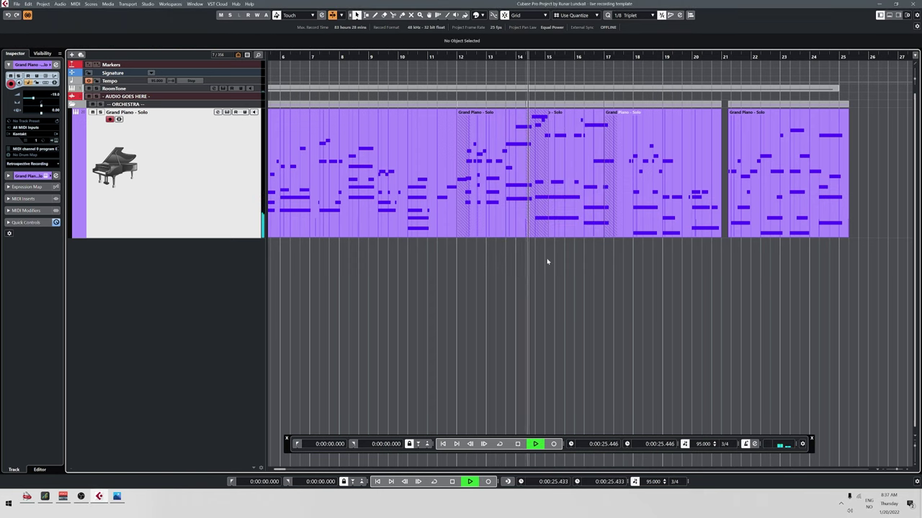
{"action": "left_click", "coordinate": [598, 237]}
{"action": "key", "text": "h"}
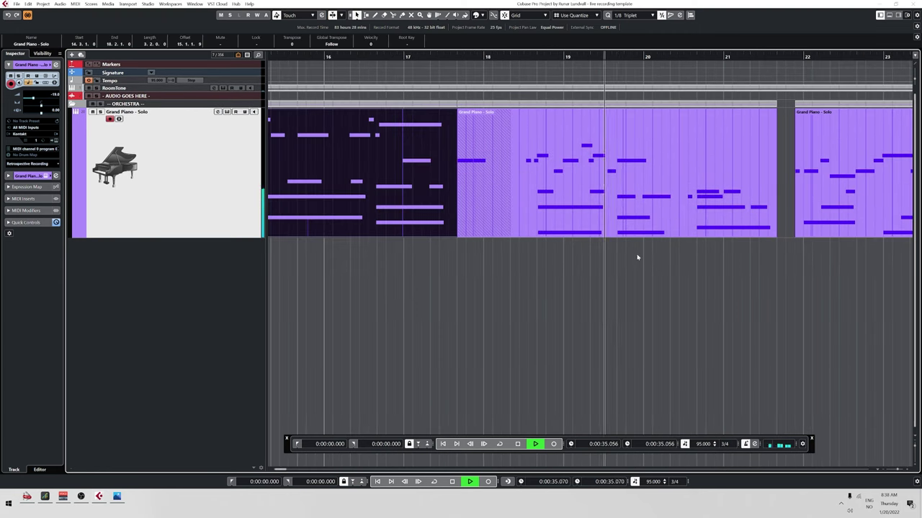
- Play back through bar 22 and move the last piano event later to start at 22.2.3.80
{"action": "left_click_drag", "start_coordinate": [692, 263], "coordinate": [436, 258]}
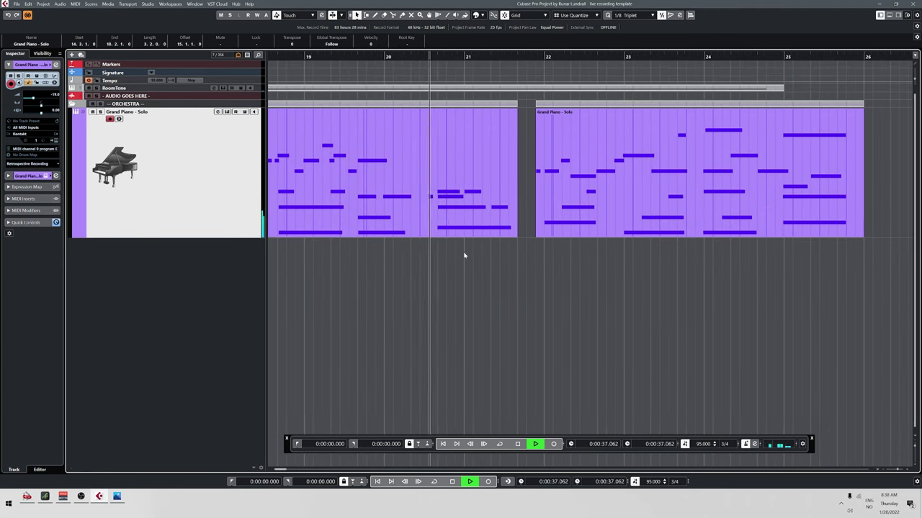
{"action": "left_click", "coordinate": [522, 263]}
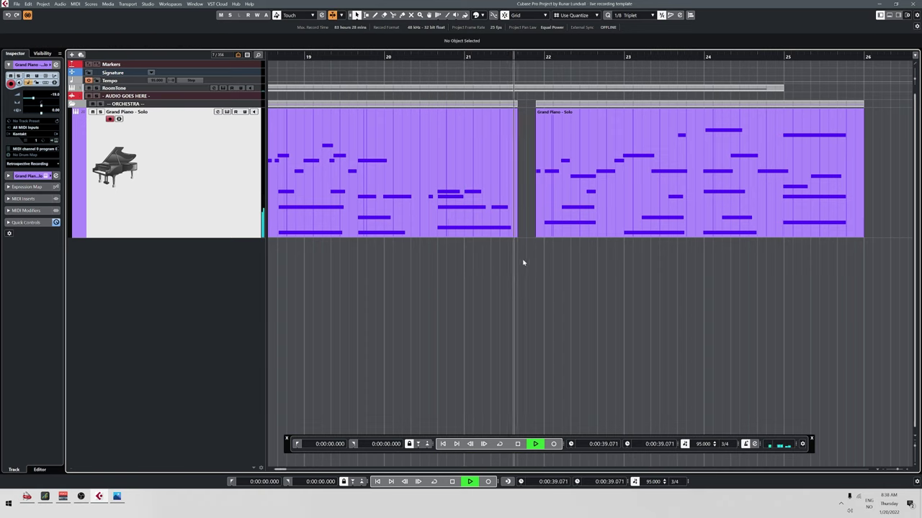
{"action": "key", "text": "space"}
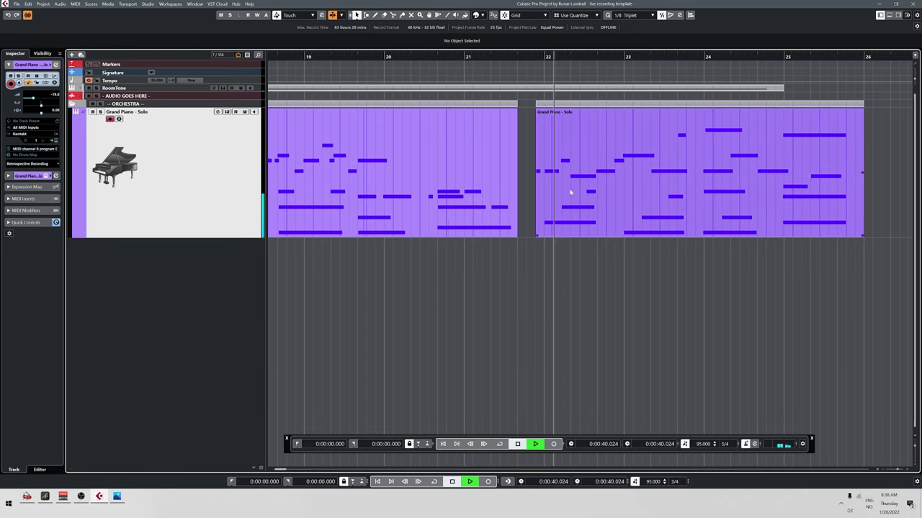
{"action": "key", "text": "space"}
{"action": "left_click_drag", "start_coordinate": [570, 192], "coordinate": [624, 192]}
{"action": "left_click", "coordinate": [408, 55]}
{"action": "key", "text": "space"}
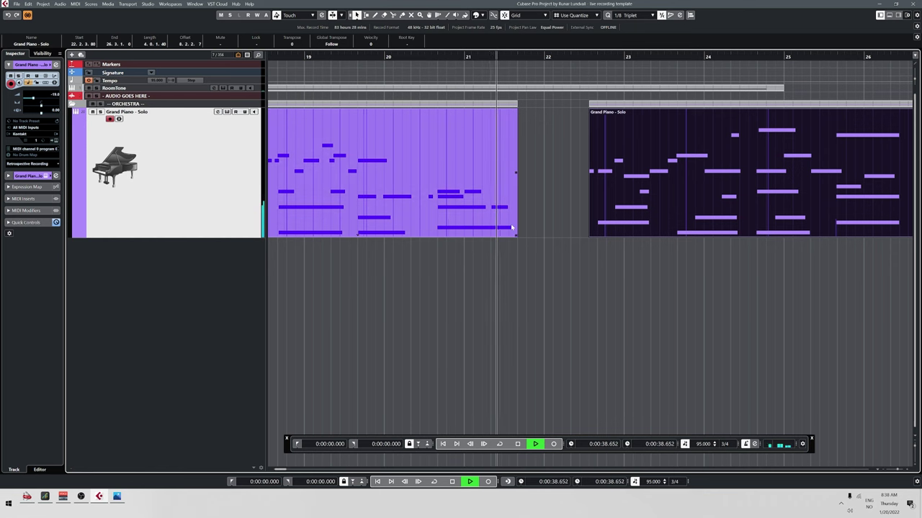
{"action": "key", "text": "space"}
- Open the piano event ending in bar 21, extend its end, and copy the last upper note to C#3 at 21.3.1
{"action": "double_click", "coordinate": [490, 203]}
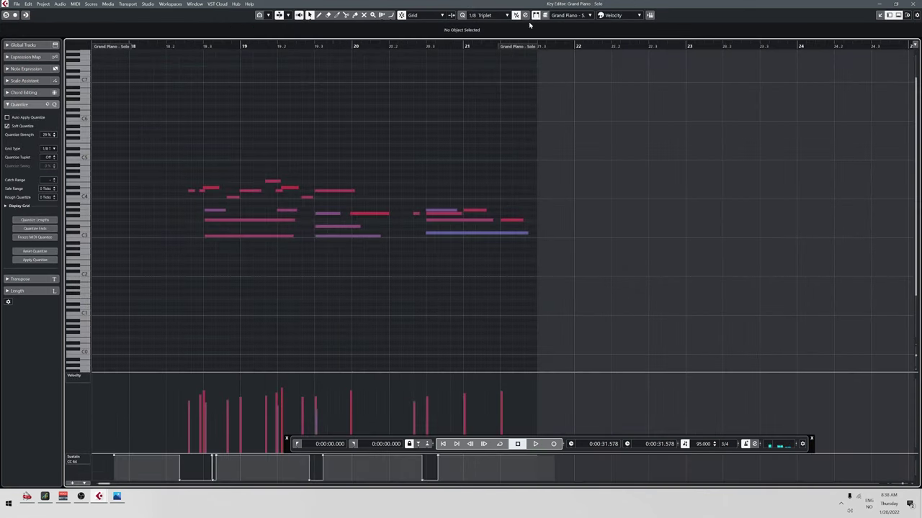
{"action": "left_click", "coordinate": [425, 46]}
{"action": "key", "text": "space"}
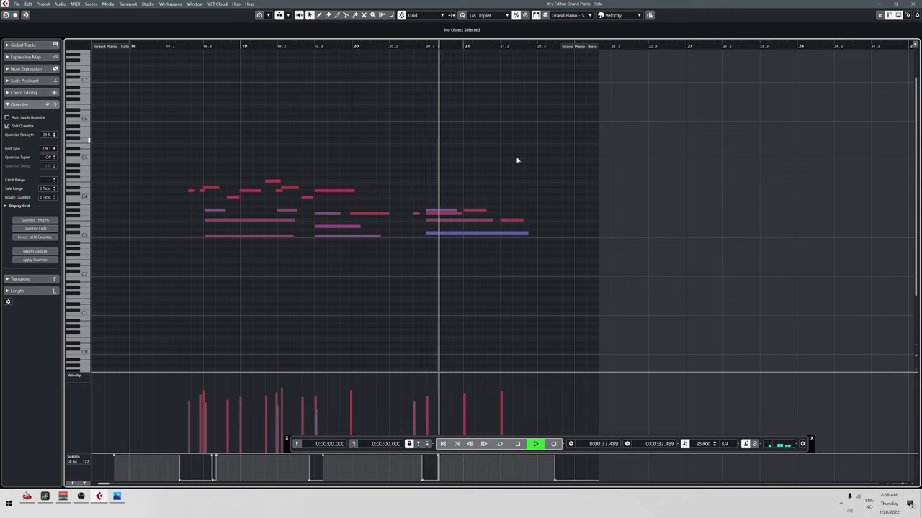
{"action": "key", "text": "space"}
{"action": "left_click_drag", "start_coordinate": [512, 220], "coordinate": [556, 235]}
{"action": "key", "text": "space"}
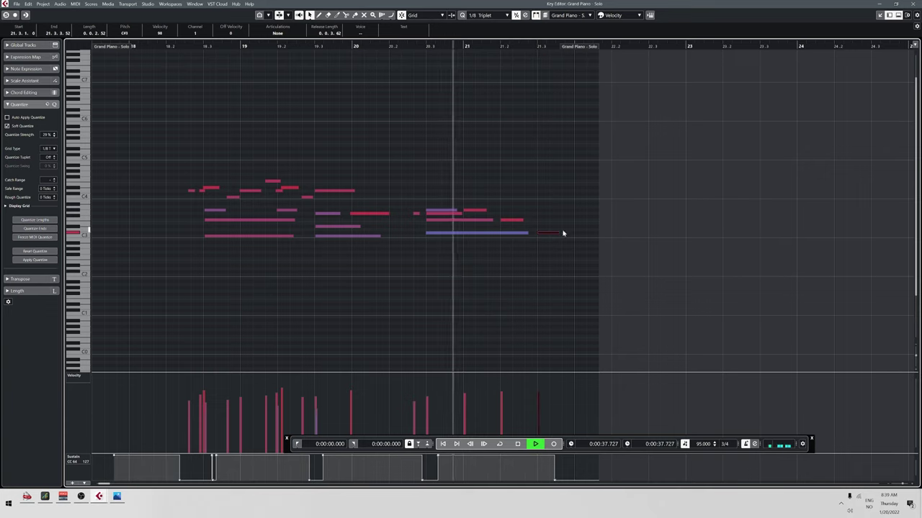
{"action": "key", "text": "space"}
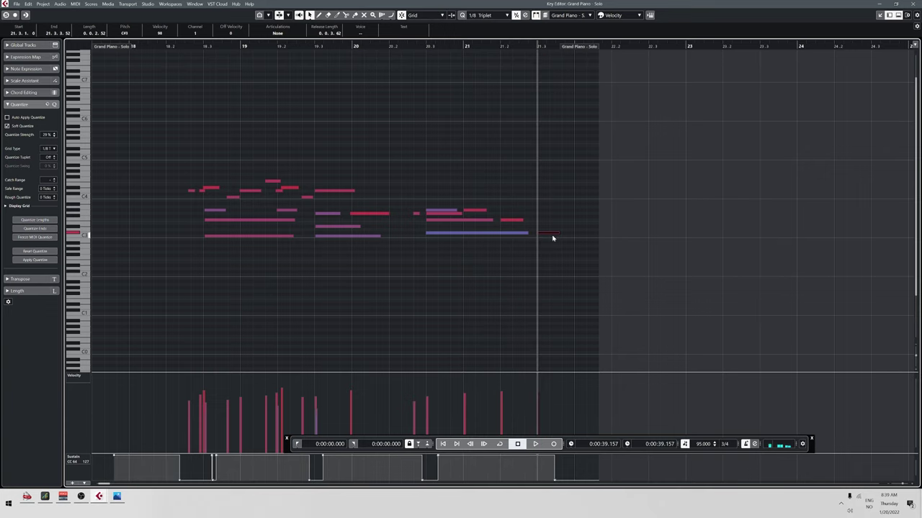
- Copy the C#3 note to C3 at 22.1.1 and extend the piano event to bar 23
{"action": "left_click_drag", "start_coordinate": [555, 235], "coordinate": [586, 236]}
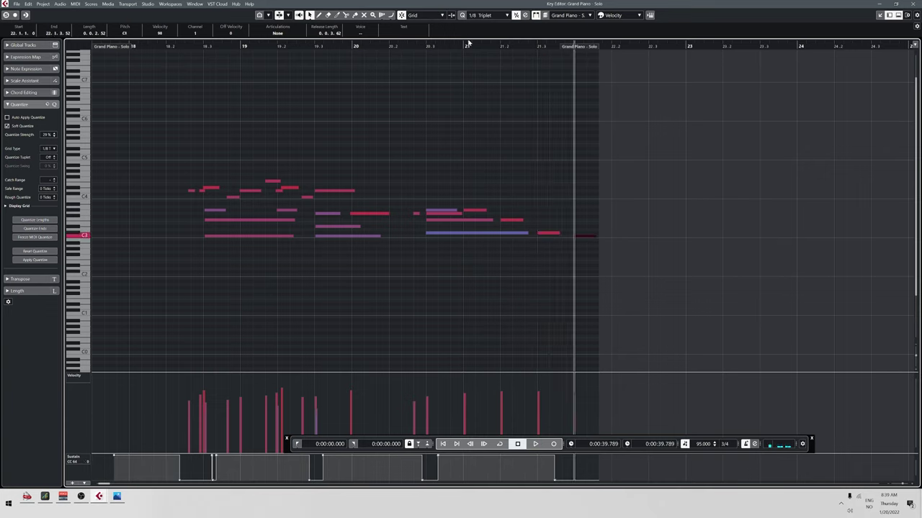
{"action": "key", "text": "space"}
{"action": "left_click_drag", "start_coordinate": [467, 44], "coordinate": [468, 48]}
{"action": "key", "text": "space"}
{"action": "left_click_drag", "start_coordinate": [582, 48], "coordinate": [674, 49]}
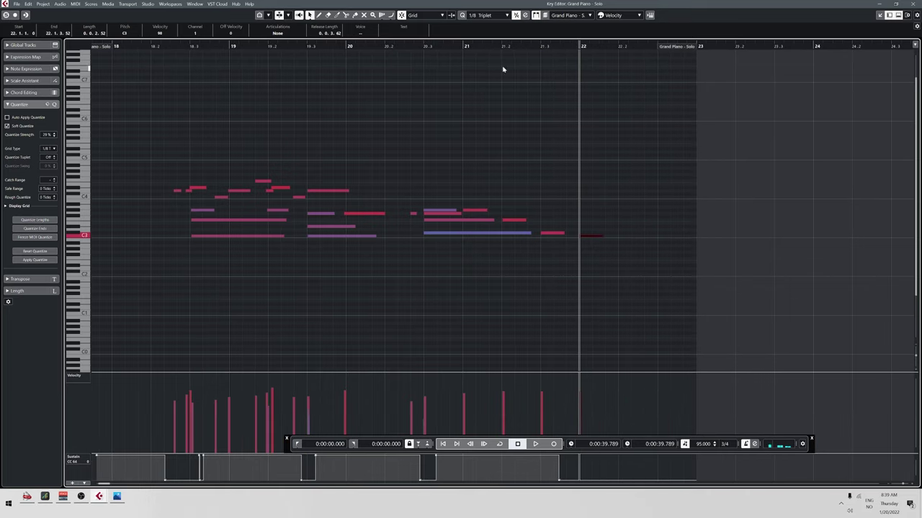
- Play back from bar 21, lower the velocities of the two added notes, and return to the project arrangement
{"action": "left_click", "coordinate": [475, 46]}
{"action": "key", "text": "space"}
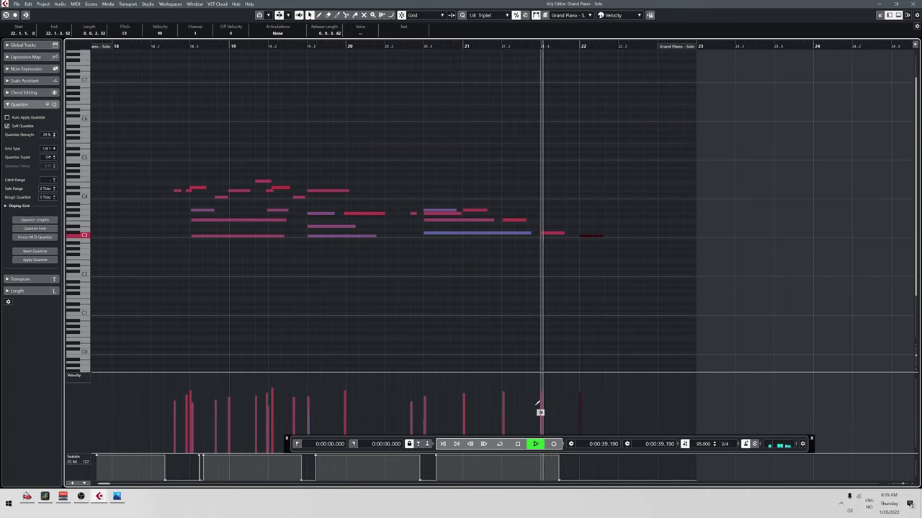
{"action": "key", "text": "space"}
{"action": "key", "text": "Escape"}
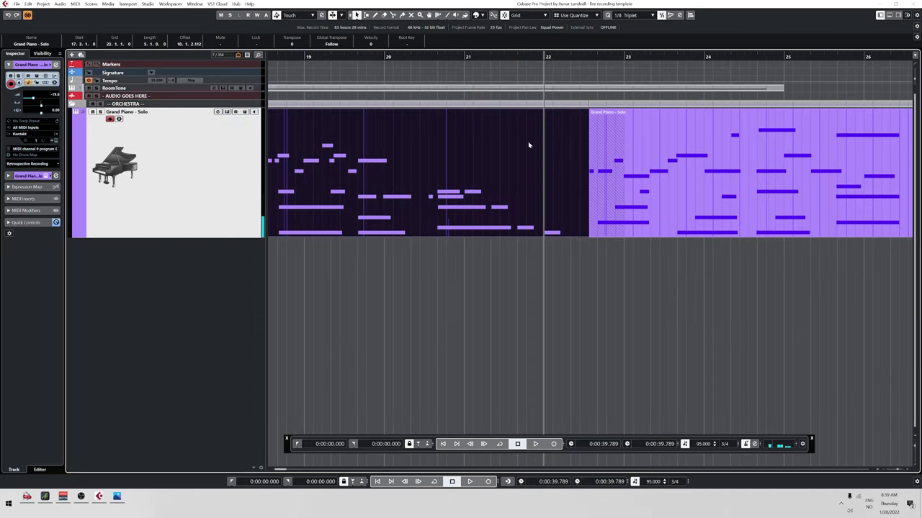
- Reopen the extended piano event and continue the descending line in bar 22 with A#2 and a G#2 at 22.3.1
{"action": "double_click", "coordinate": [569, 234]}
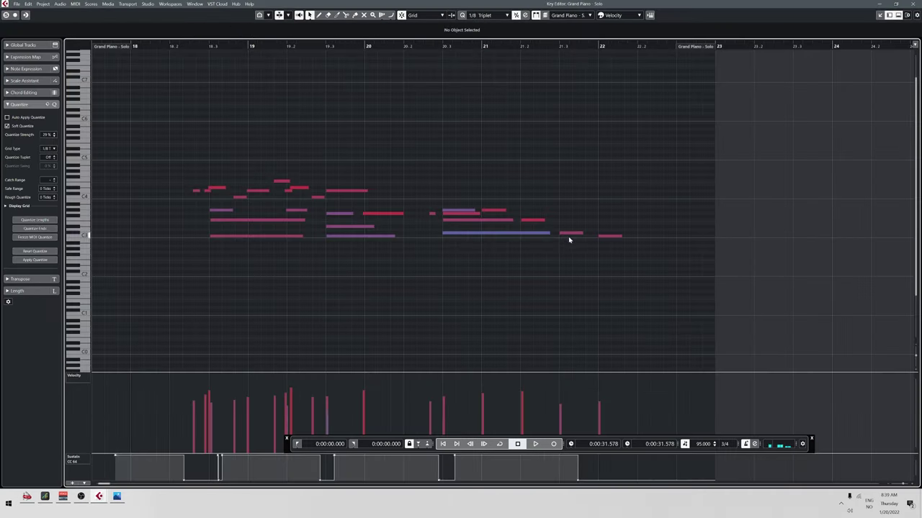
{"action": "left_click_drag", "start_coordinate": [603, 240], "coordinate": [631, 246]}
{"action": "key", "text": "space"}
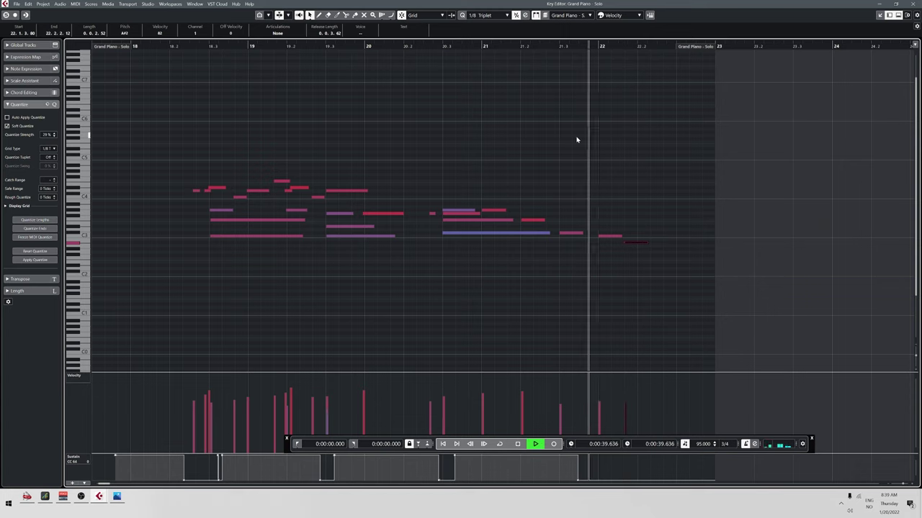
{"action": "key", "text": "space"}
{"action": "left_click_drag", "start_coordinate": [638, 250], "coordinate": [650, 244]}
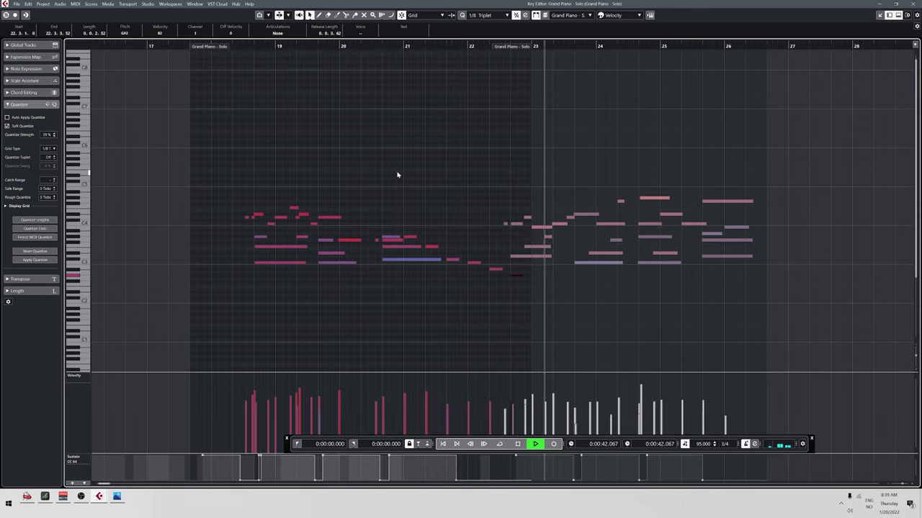
{"action": "key", "text": "space"}
- Add a sustained A#2 bass note at 23.3.1 in the last piano event
{"action": "left_click", "coordinate": [527, 280]}
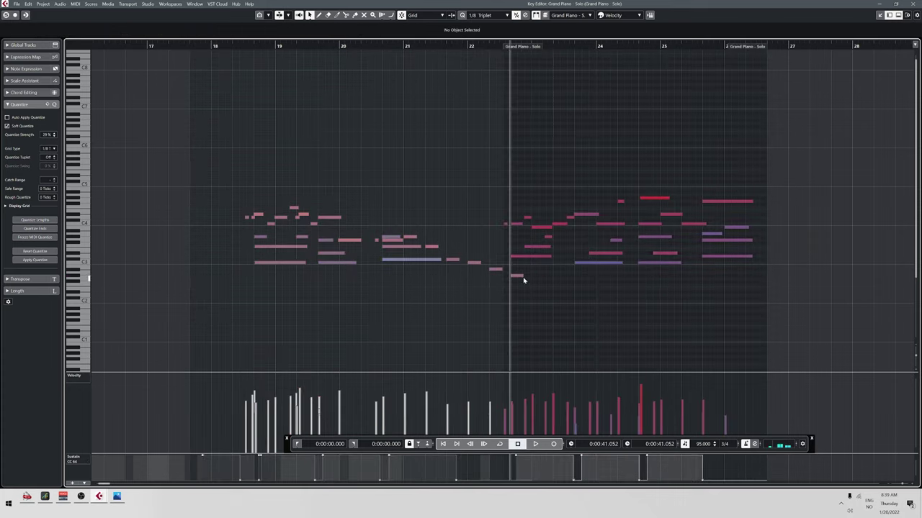
{"action": "left_click_drag", "start_coordinate": [520, 276], "coordinate": [625, 269]}
{"action": "key", "text": "space"}
{"action": "key", "text": "space"}
{"action": "left_click", "coordinate": [643, 263]}
{"action": "left_click", "coordinate": [643, 264]}
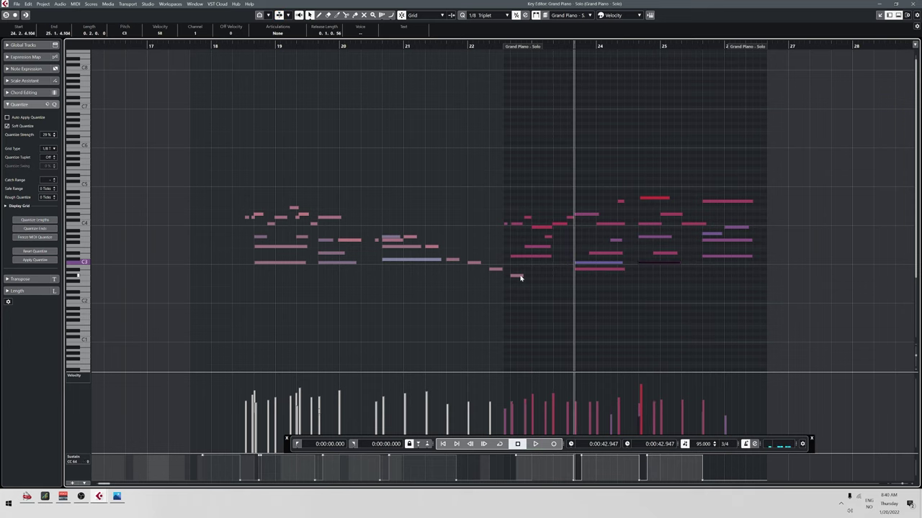
- Lengthen the G#2 note at 22.3.1 to end at 23.2.2.75, and lower the bass note at 23.3.1 to A2
{"action": "left_click_drag", "start_coordinate": [523, 276], "coordinate": [560, 275]}
{"action": "double_click", "coordinate": [496, 48]}
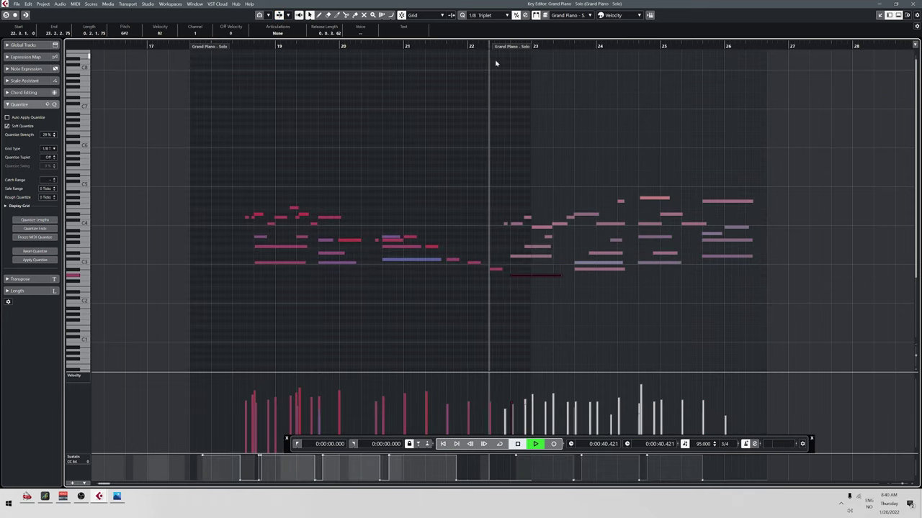
{"action": "left_click", "coordinate": [607, 268]}
{"action": "key", "text": "Down"}
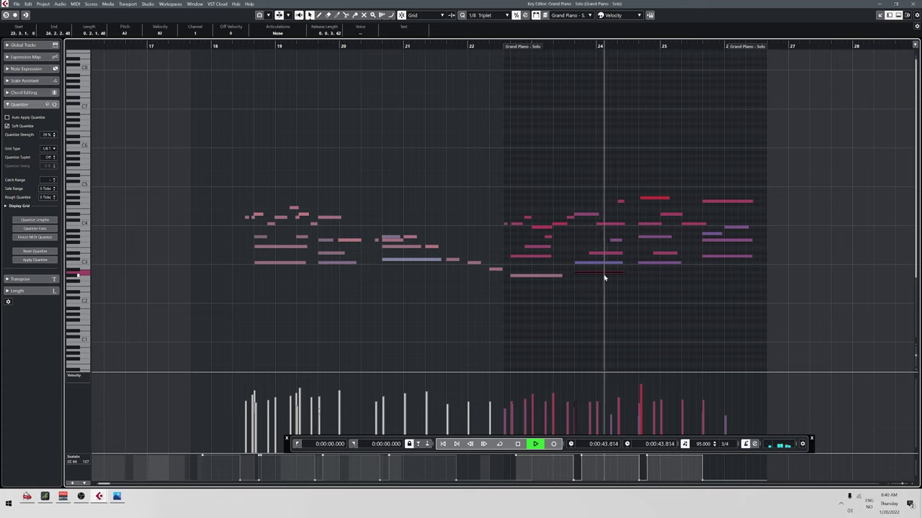
{"action": "key", "text": "space"}
- Copy the sustained bass note to 24.3.1 as A#2 and to 25.3.1 as B2
{"action": "left_click_drag", "start_coordinate": [607, 272], "coordinate": [672, 272]}
{"action": "key", "text": "space"}
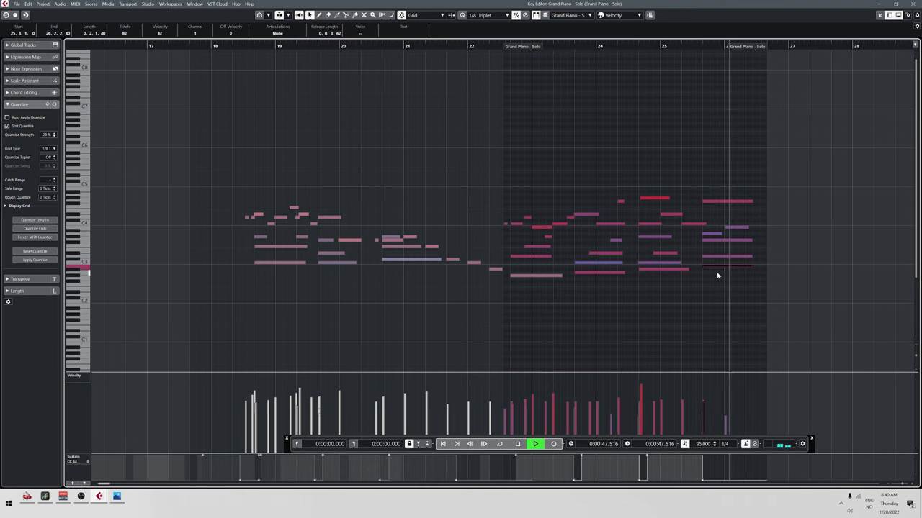
{"action": "key", "text": "space"}
- Play back the closing phrase from bar 22 and lower the bass note at 24.3.1 to G#2
{"action": "left_click_drag", "start_coordinate": [494, 44], "coordinate": [496, 72]}
{"action": "key", "text": "space"}
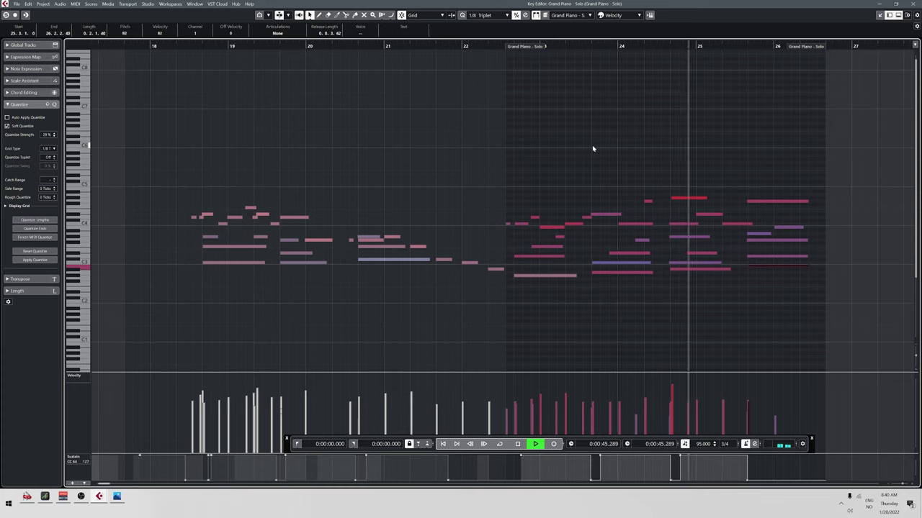
{"action": "key", "text": "space"}
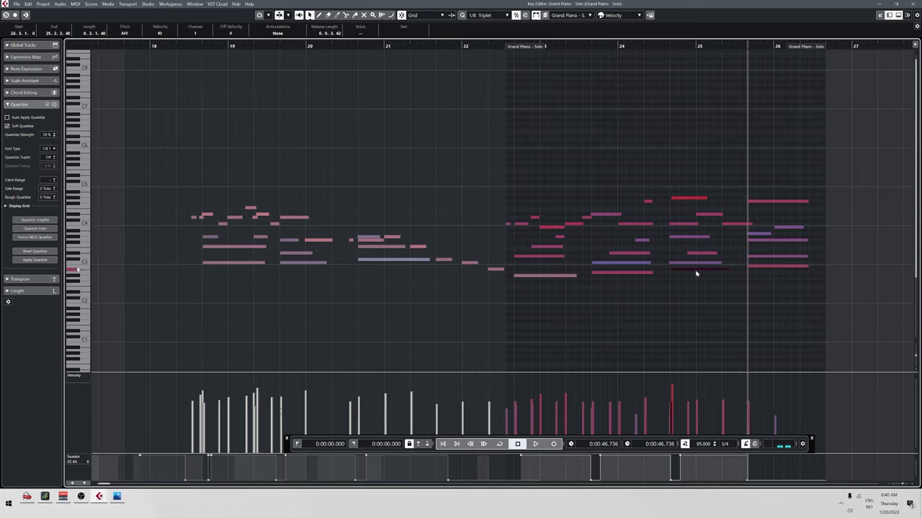
{"action": "left_click", "coordinate": [656, 54]}
{"action": "key", "text": "space"}
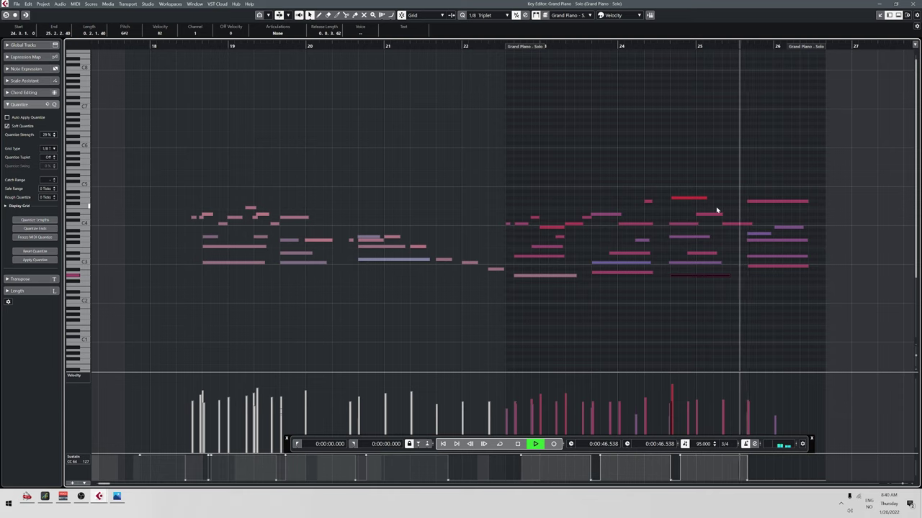
{"action": "key", "text": "space"}
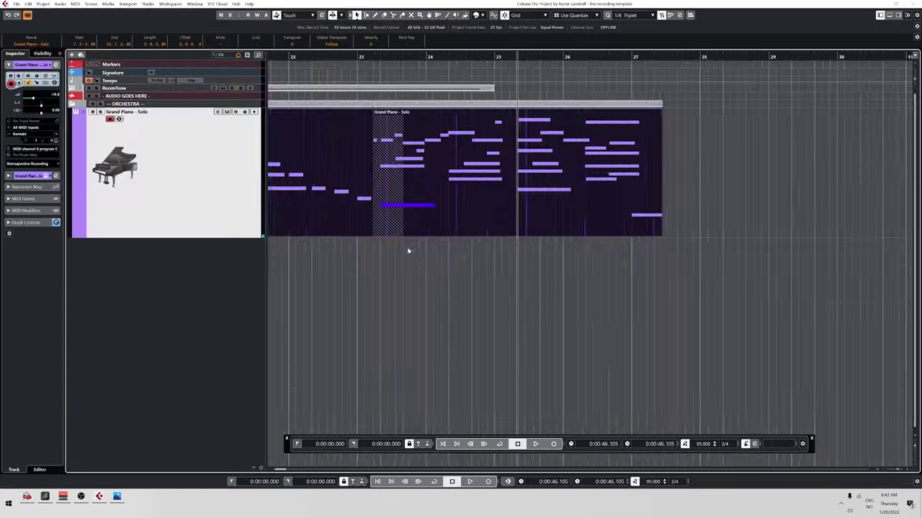
- Start playback of the piano sketch from just before bar 2 and bring up the reference painting in Photos
{"action": "scroll", "coordinate": [389, 275], "scroll_direction": "down", "scroll_amount": 4}
{"action": "scroll", "coordinate": [576, 279], "scroll_direction": "left", "scroll_amount": 5}
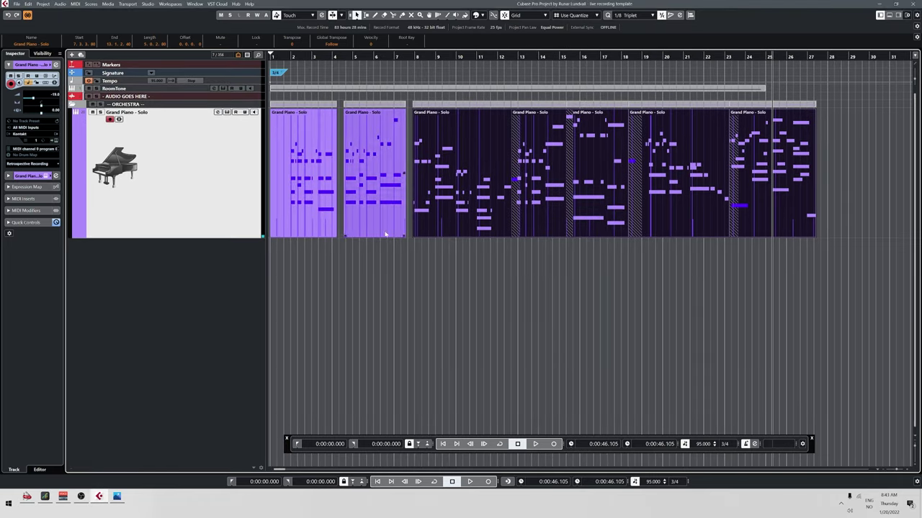
{"action": "key", "text": "g"}
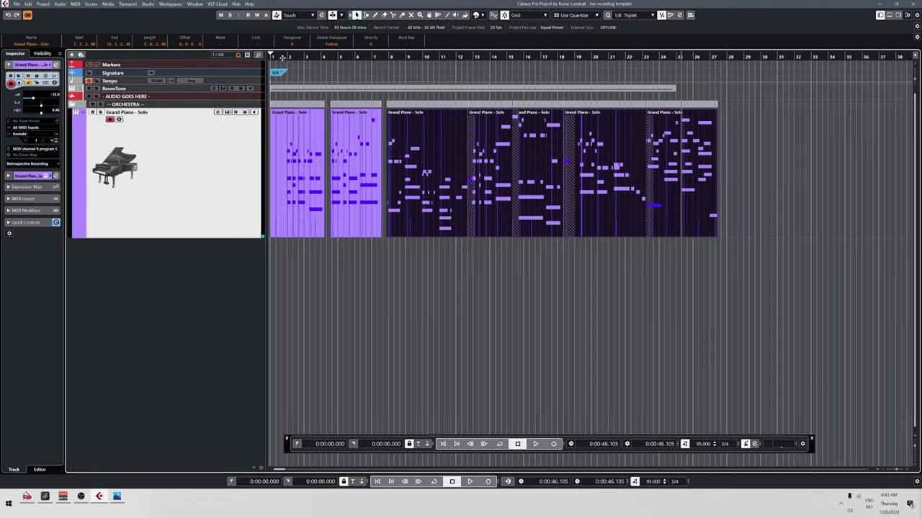
{"action": "left_click", "coordinate": [282, 57]}
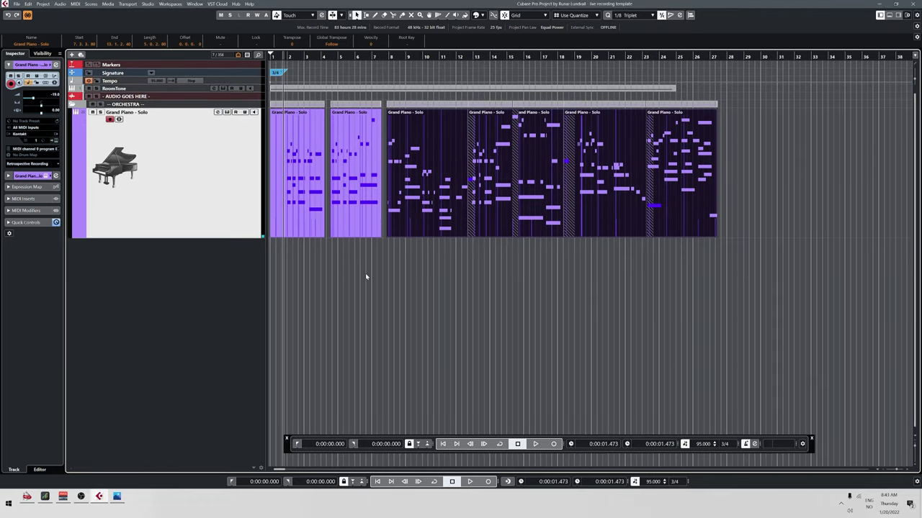
{"action": "key", "text": "alt+Tab"}
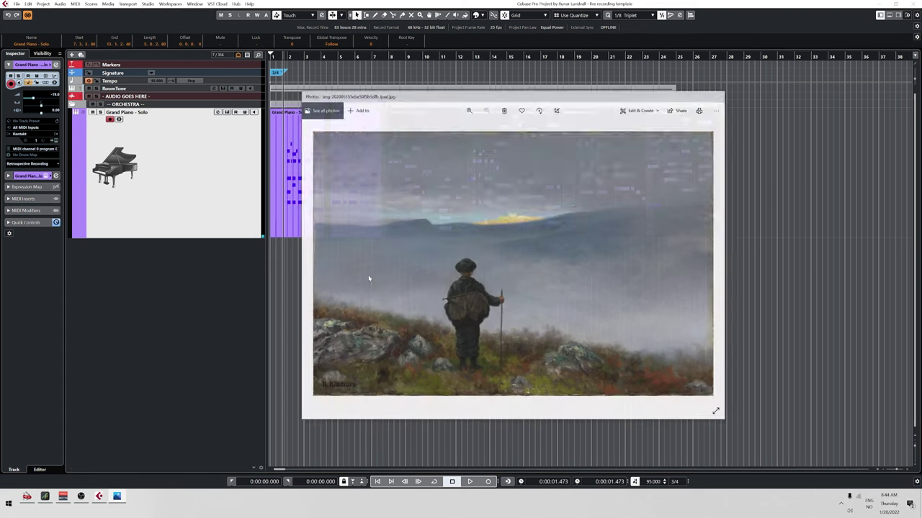
{"action": "left_click", "coordinate": [470, 482]}
{"action": "key", "text": "alt+Tab"}
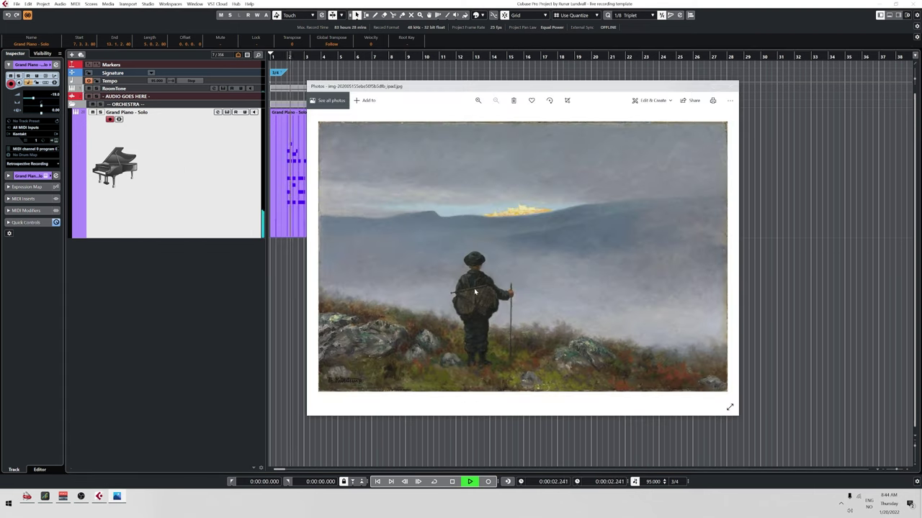
- Zoom in on the painting's wanderer, examine the rocky foreground and surrounding landscape, and zoom back out to the whole picture during playback
{"action": "double_click", "coordinate": [473, 287]}
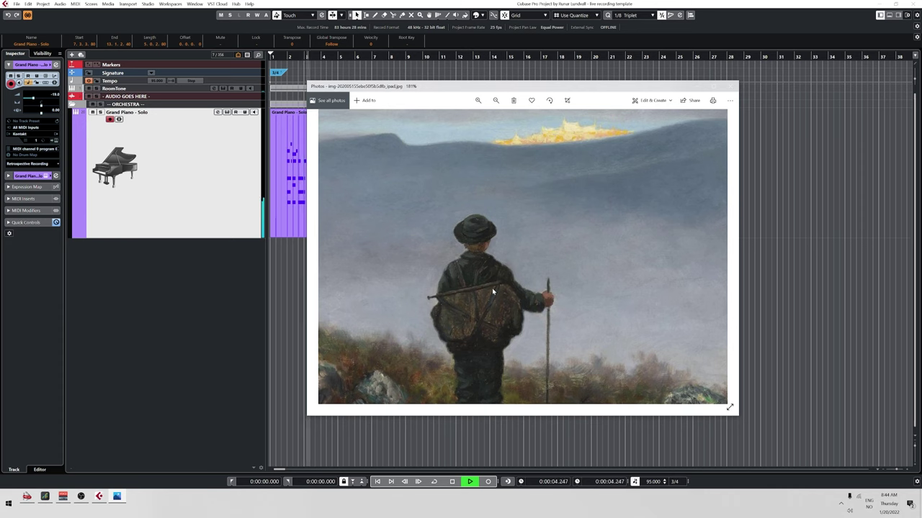
{"action": "mouse_move", "coordinate": [493, 292]}
{"action": "left_mouse_down"}
{"action": "mouse_move", "coordinate": [461, 315]}
{"action": "mouse_move", "coordinate": [540, 230]}
{"action": "mouse_move", "coordinate": [606, 226]}
{"action": "left_mouse_up"}
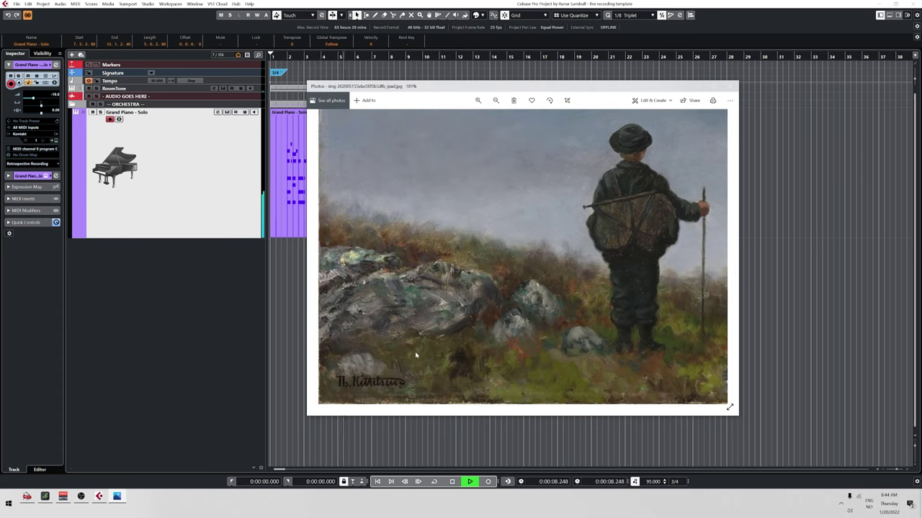
{"action": "mouse_move", "coordinate": [576, 307]}
{"action": "left_mouse_down"}
{"action": "mouse_move", "coordinate": [500, 269]}
{"action": "mouse_move", "coordinate": [315, 271]}
{"action": "left_mouse_up"}
{"action": "mouse_move", "coordinate": [532, 248]}
{"action": "left_mouse_down"}
{"action": "mouse_move", "coordinate": [533, 298]}
{"action": "mouse_move", "coordinate": [486, 314]}
{"action": "left_mouse_up"}
{"action": "scroll", "coordinate": [486, 315], "scroll_direction": "down", "scroll_amount": 6}
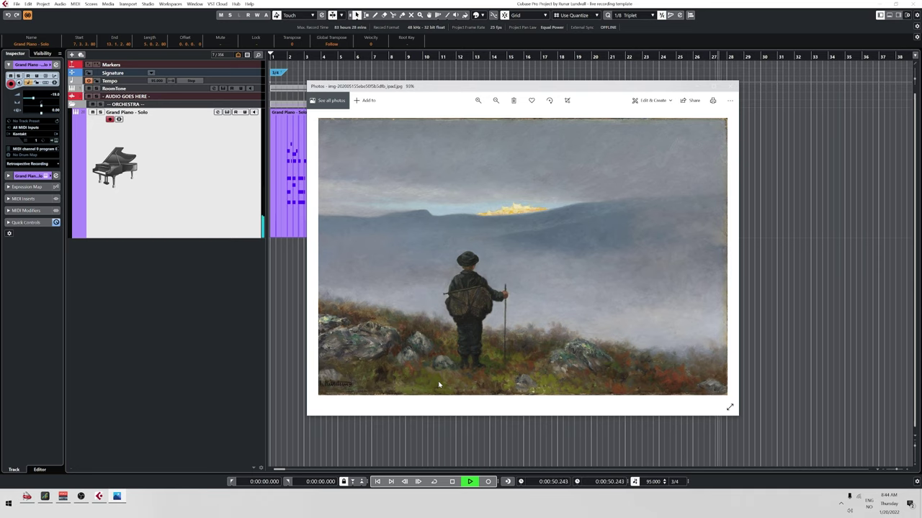
- Stop playback, put the painting away and set the project tempo to 90 BPM
{"action": "left_click", "coordinate": [754, 263]}
{"action": "key", "text": "alt+Tab"}
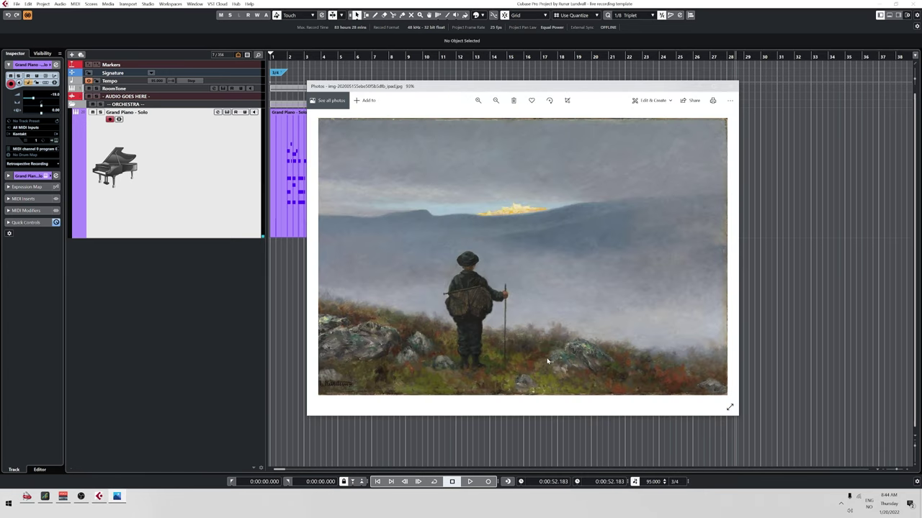
{"action": "left_click", "coordinate": [697, 84]}
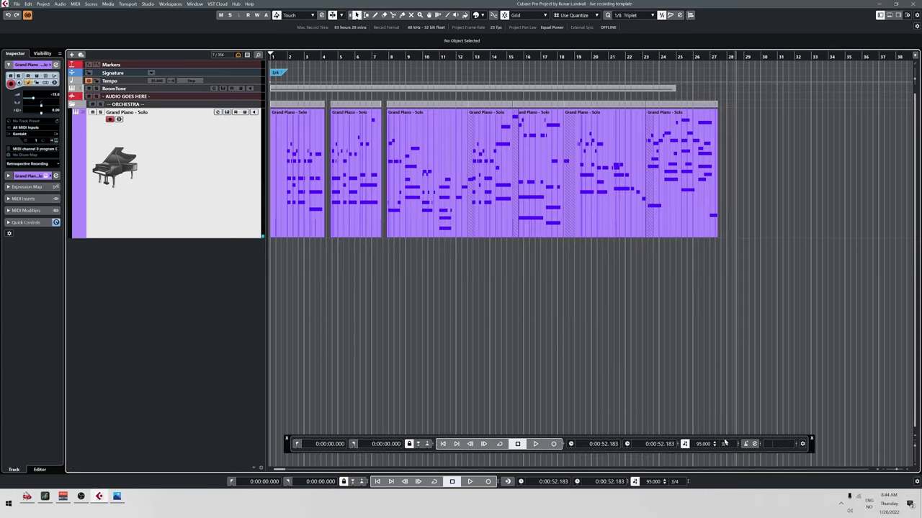
{"action": "left_click", "coordinate": [709, 444]}
{"action": "type", "text": "90"}
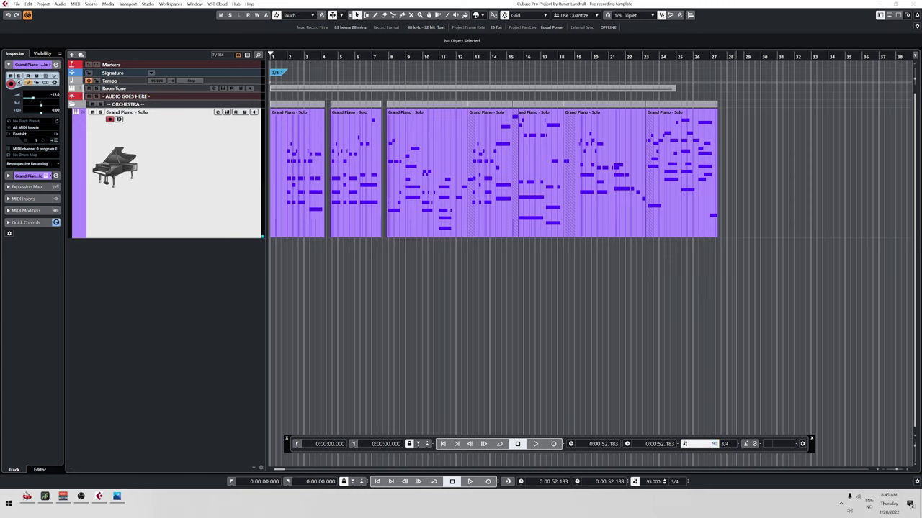
{"action": "key", "text": "Return"}
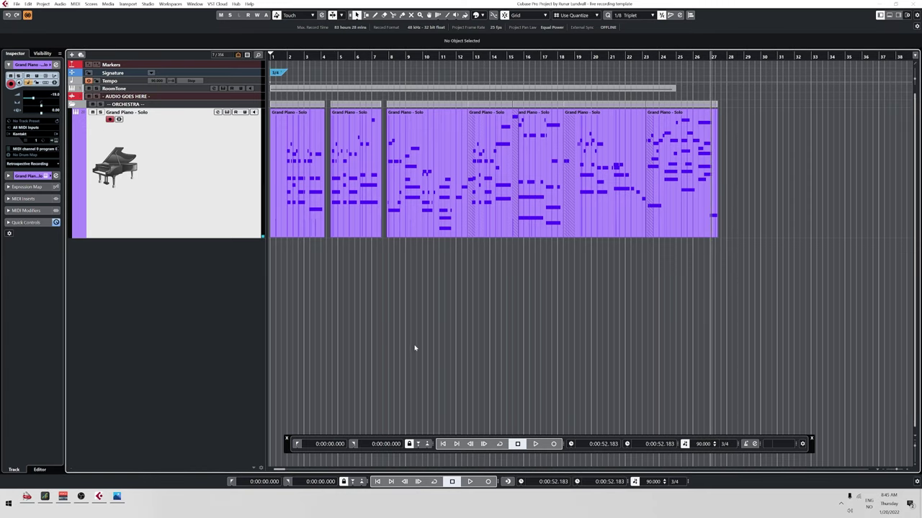
- Review the layout of the piano phrases across the whole sketch, from bar 1 to bar 27
{"action": "key", "text": "g"}
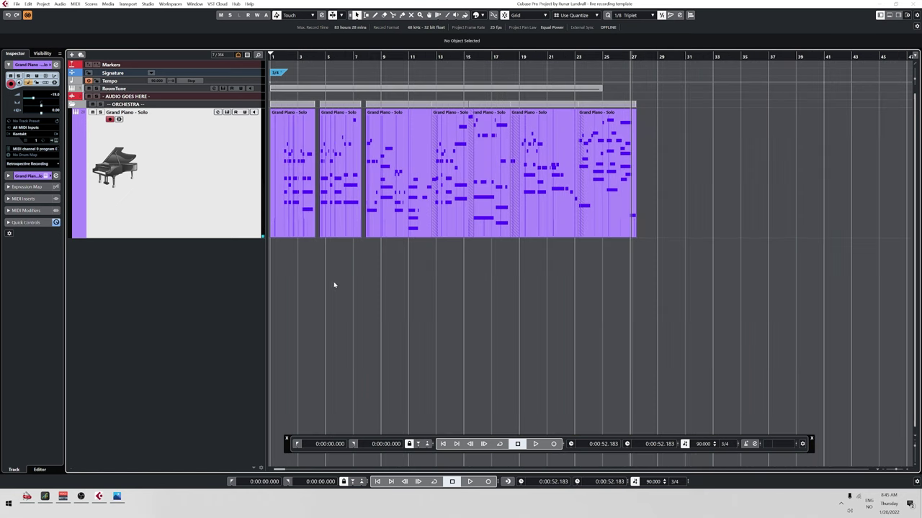
{"action": "scroll", "coordinate": [300, 279], "scroll_direction": "up", "scroll_amount": 3}
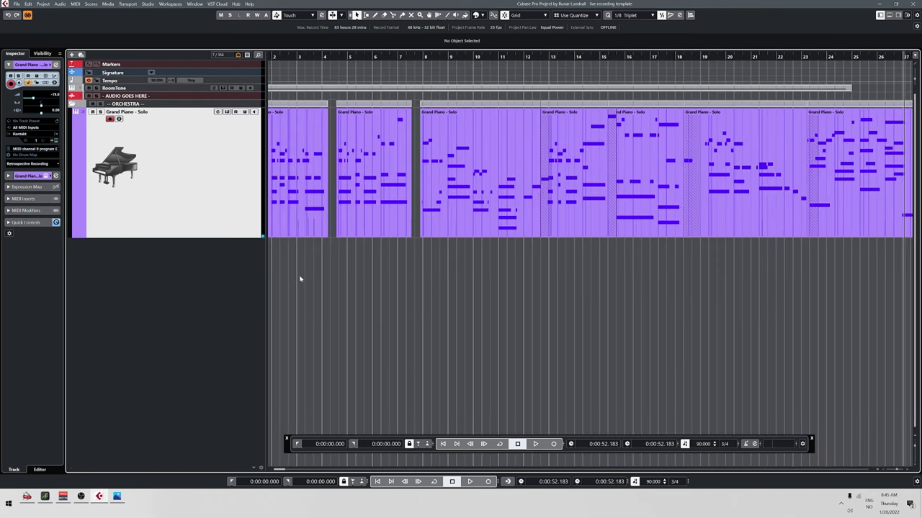
{"action": "scroll", "coordinate": [300, 278], "scroll_direction": "left", "scroll_amount": 1}
{"action": "key", "text": "g"}
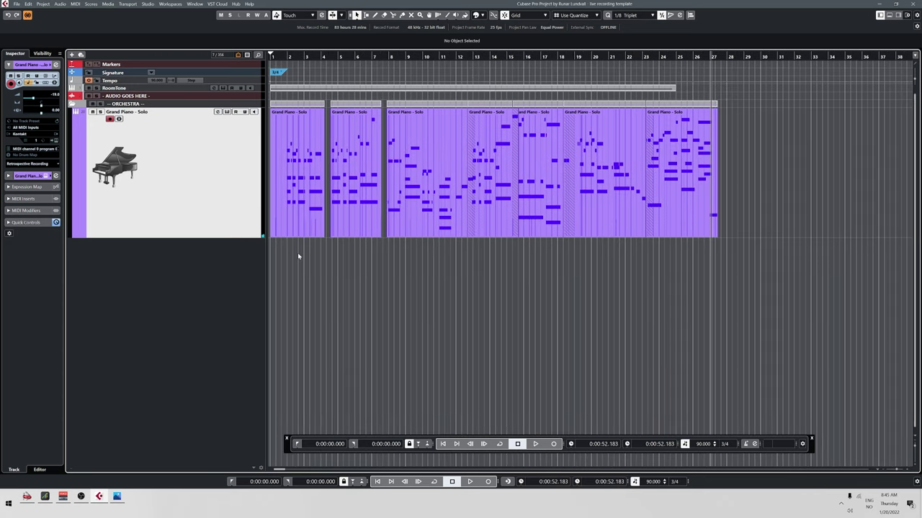
{"action": "left_click_drag", "start_coordinate": [360, 56], "coordinate": [726, 65]}
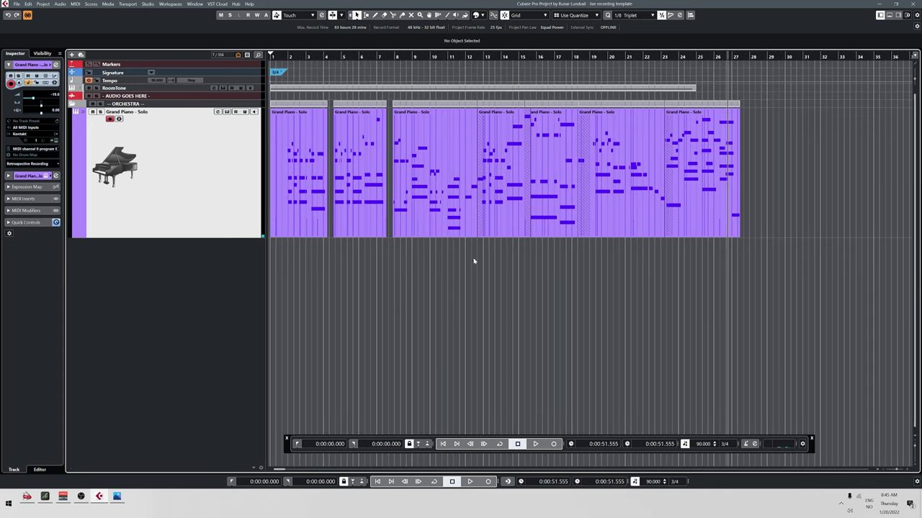
{"action": "key", "text": "g"}
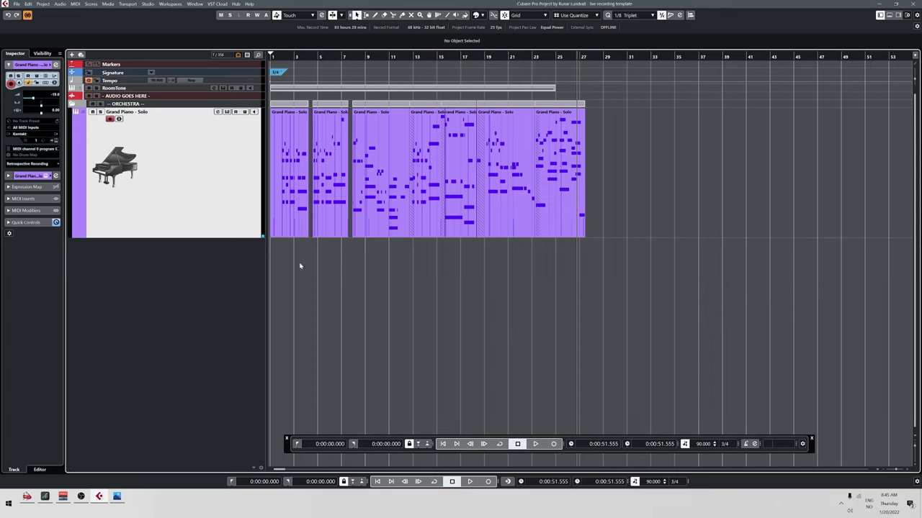
{"action": "left_click", "coordinate": [281, 151]}
{"action": "left_click", "coordinate": [323, 153]}
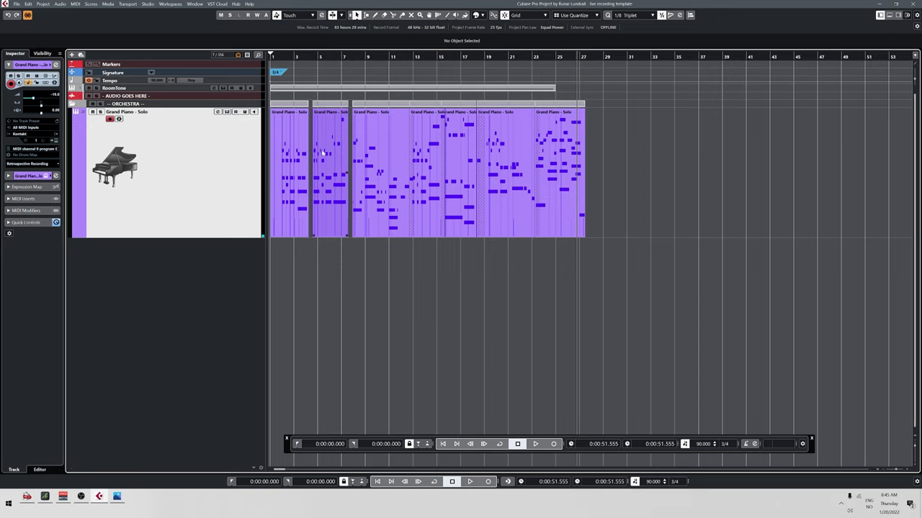
{"action": "left_click", "coordinate": [401, 214]}
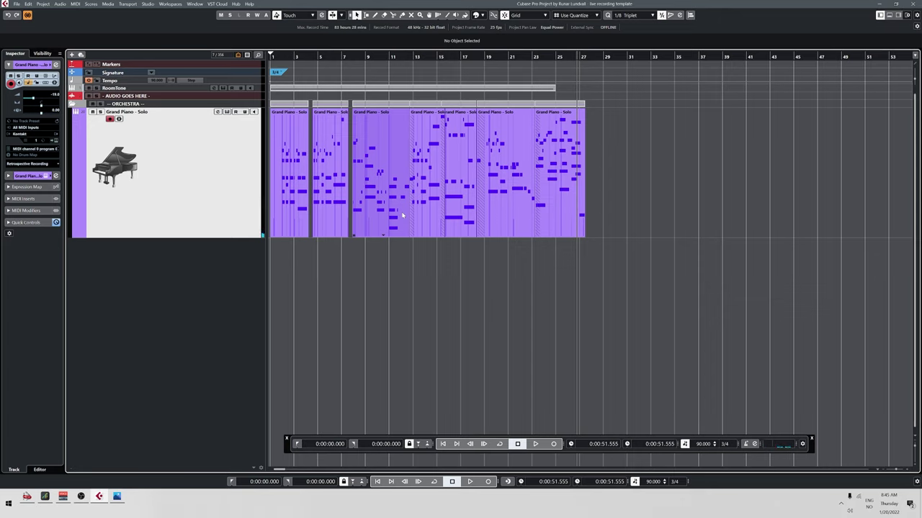
{"action": "scroll", "coordinate": [635, 243], "scroll_direction": "right", "scroll_amount": 3}
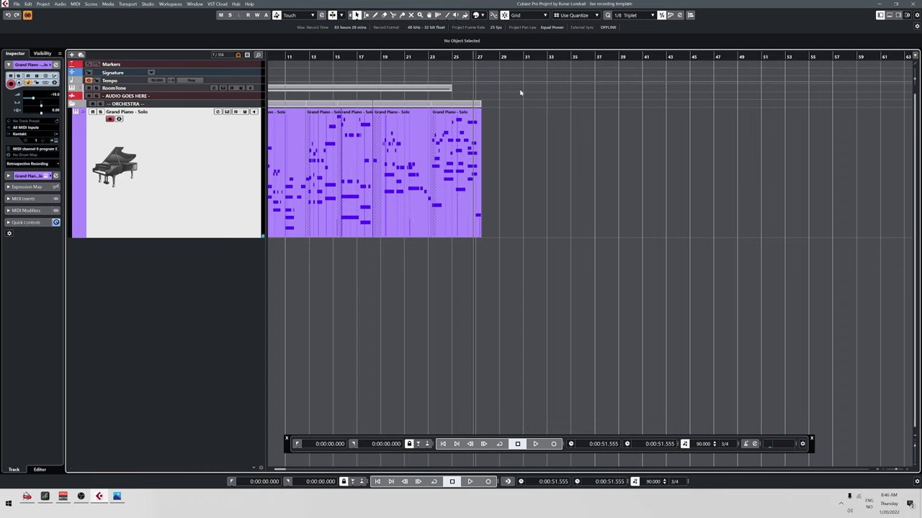
- Place the cursor just before bar 29 and run playback through the empty bars after the sketch's ending
{"action": "left_click", "coordinate": [498, 56]}
{"action": "key", "text": "alt+Tab"}
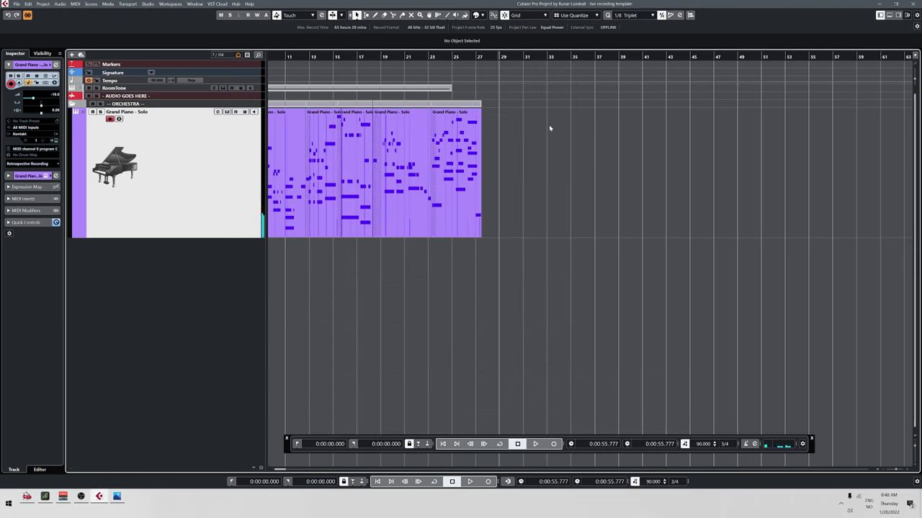
{"action": "key", "text": "space"}
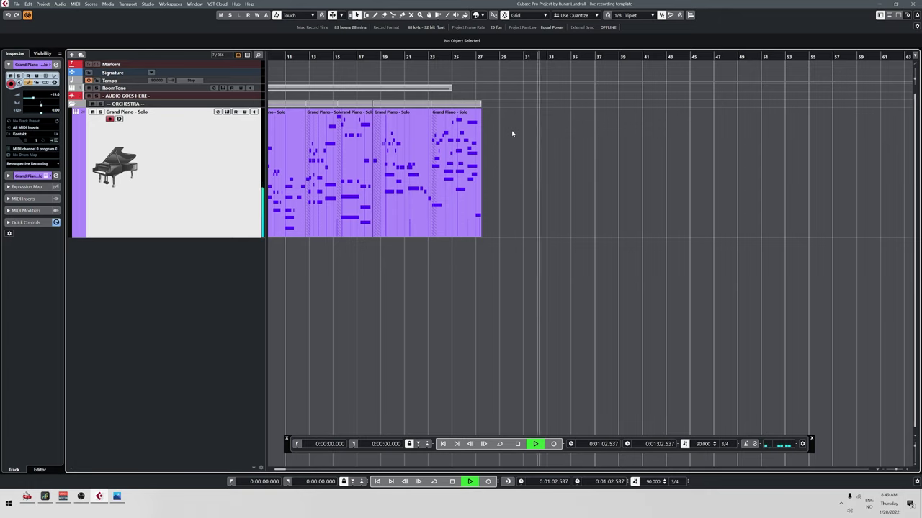
{"action": "key", "text": "space"}
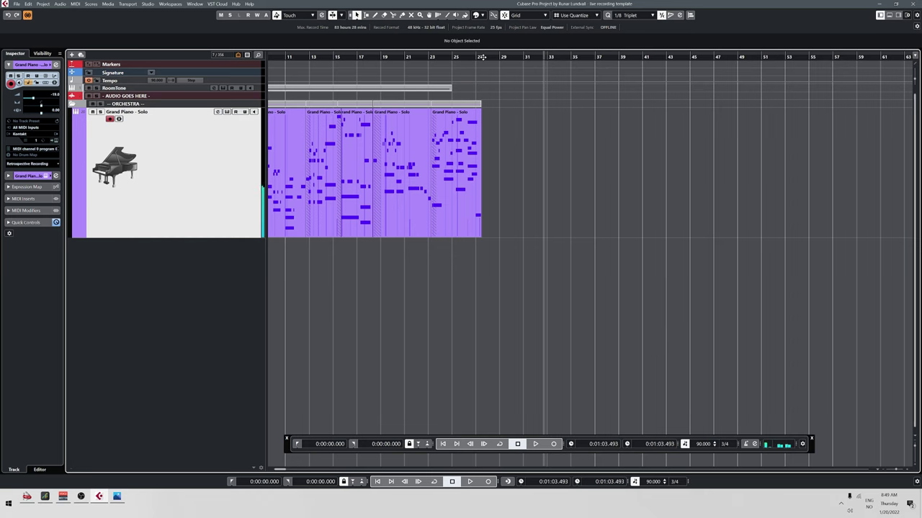
- Move the cursor to bar 28 and record a passage of repeated piano chords from bar 30 up to bar 33
{"action": "scroll", "coordinate": [497, 123], "scroll_direction": "up", "scroll_amount": 5}
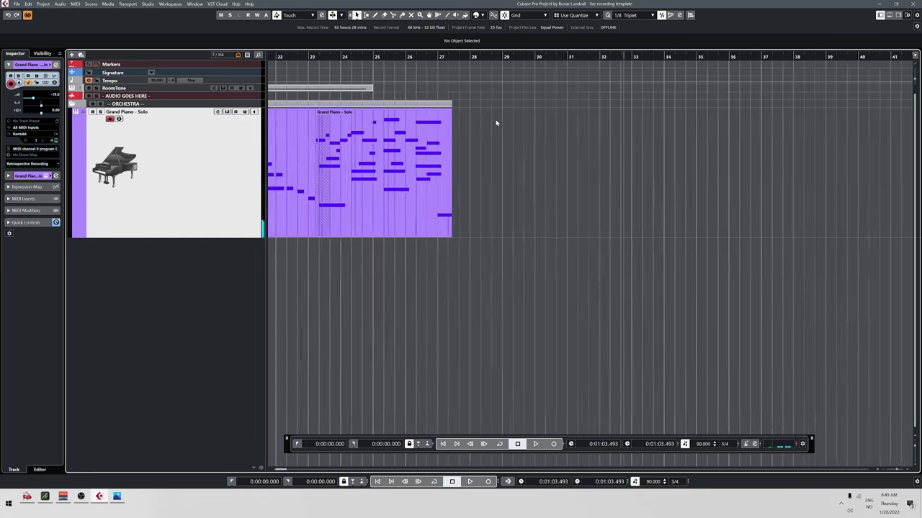
{"action": "left_click", "coordinate": [459, 57]}
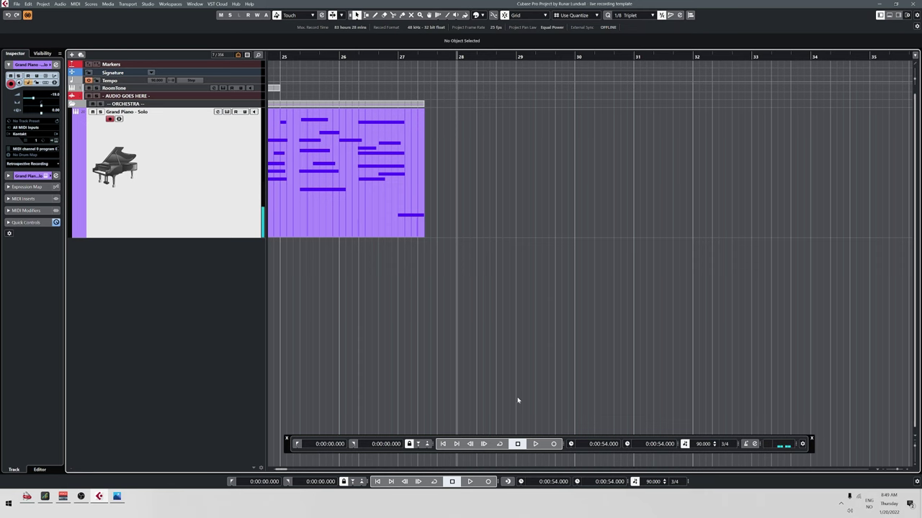
{"action": "left_click", "coordinate": [555, 444]}
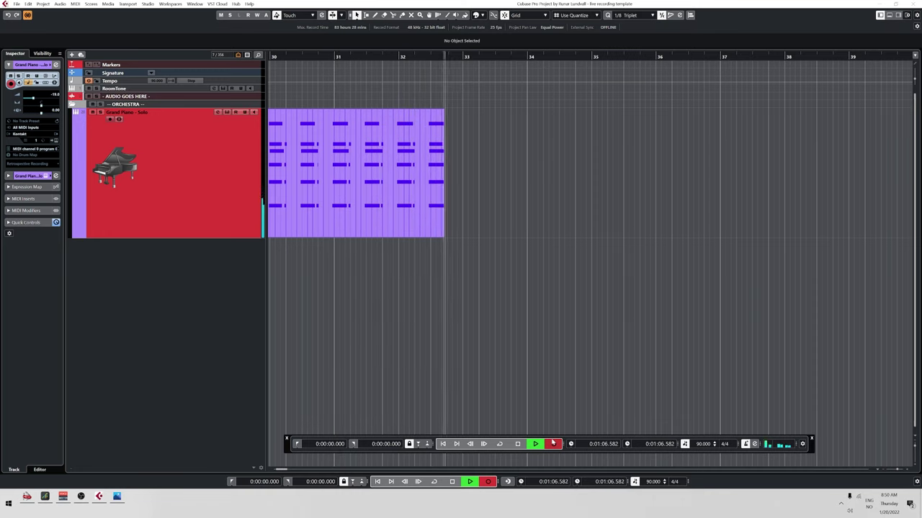
{"action": "key", "text": "space"}
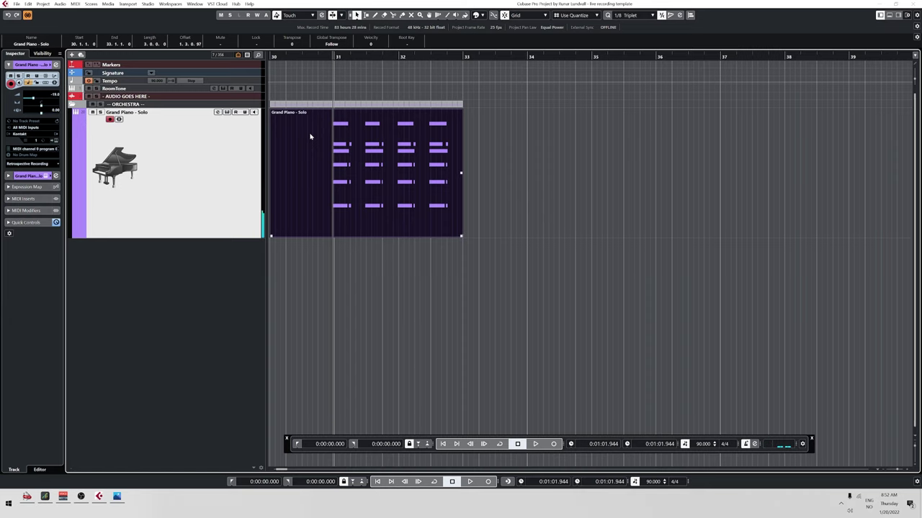
- Record further chord phrases on the Grand Piano track to carry the new section from bar 33 up to bar 39
{"action": "left_click", "coordinate": [548, 443]}
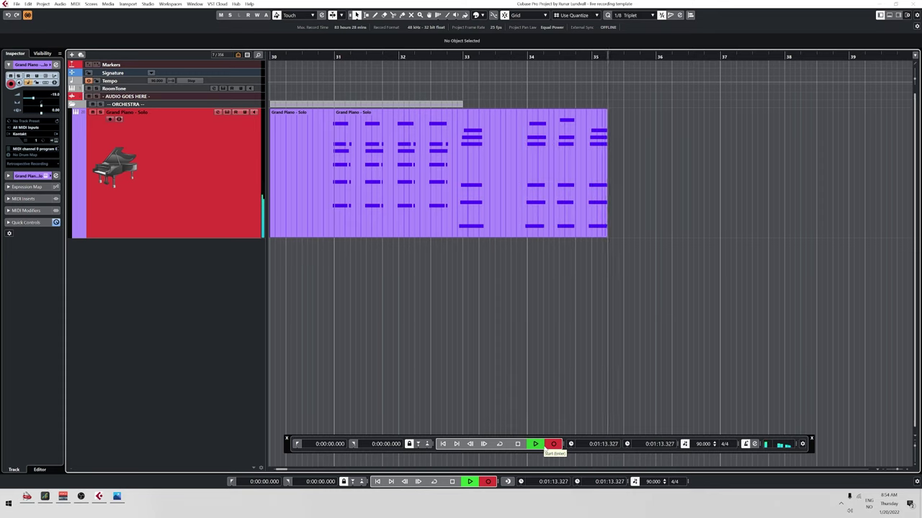
{"action": "key", "text": "space"}
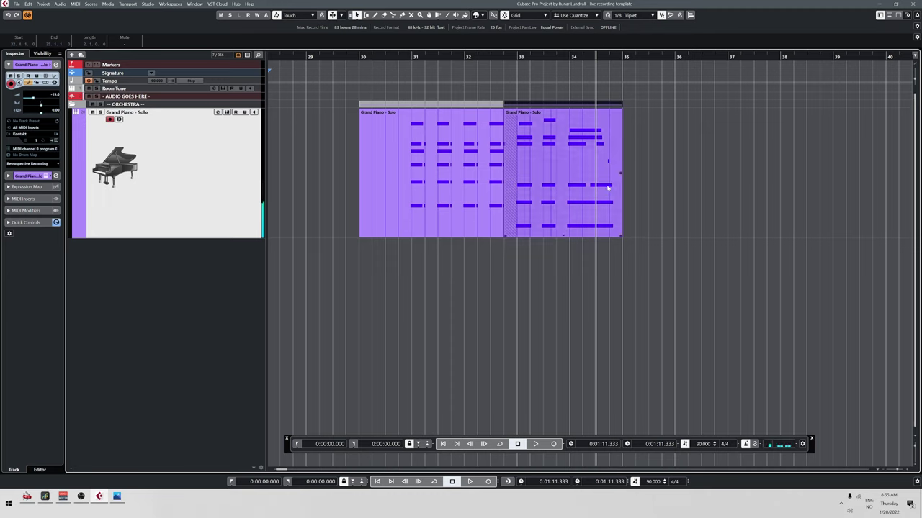
{"action": "key", "text": "space"}
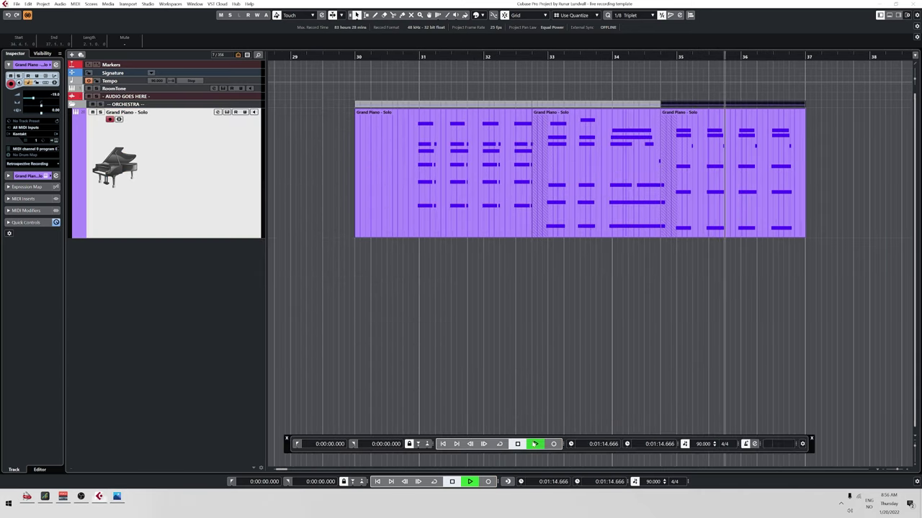
{"action": "left_click", "coordinate": [552, 444]}
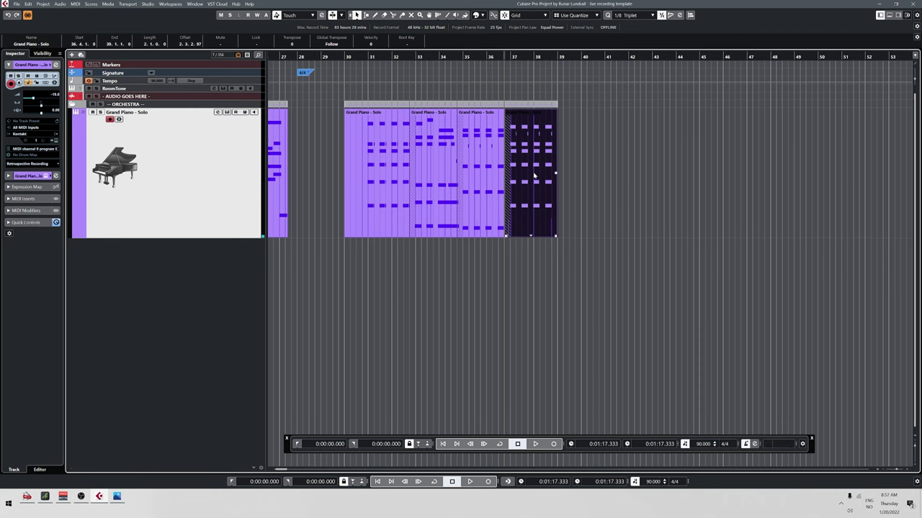
- Open the chord phrase in bars 37 and 38, add low bass notes including D#1 at 38.3.1, and audition them
{"action": "double_click", "coordinate": [525, 215]}
{"action": "left_click_drag", "start_coordinate": [272, 147], "coordinate": [492, 95]}
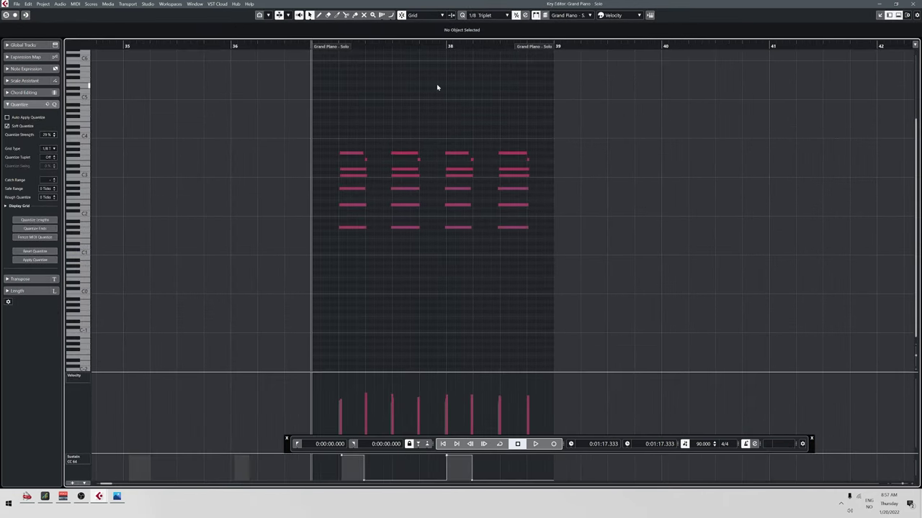
{"action": "key", "text": "space"}
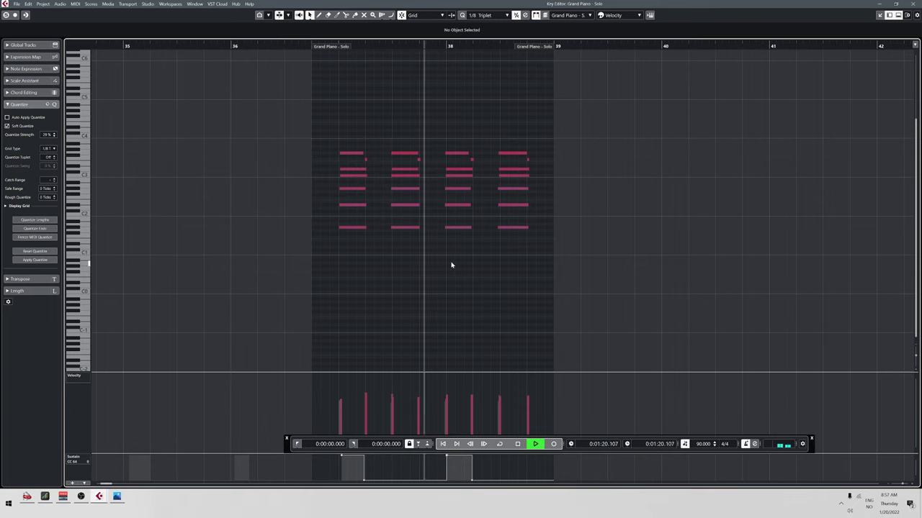
{"action": "key", "text": "space"}
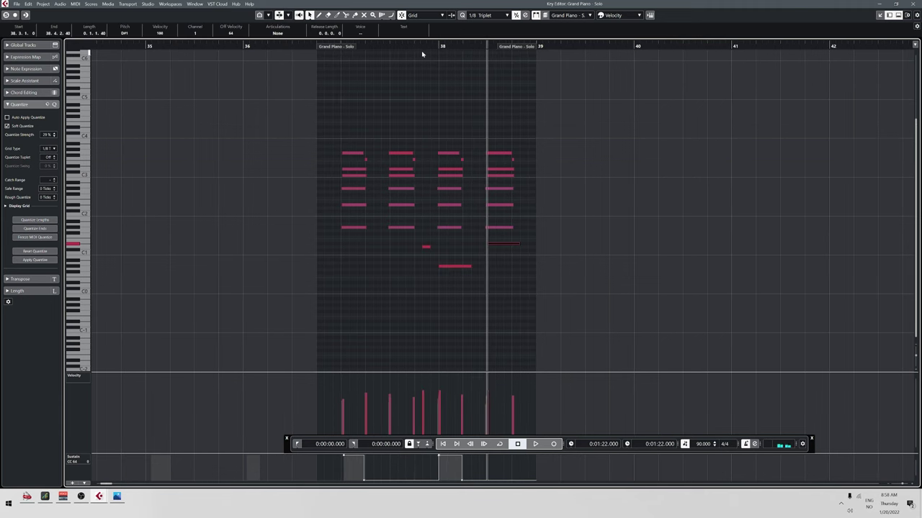
{"action": "left_click", "coordinate": [422, 54]}
{"action": "key", "text": "space"}
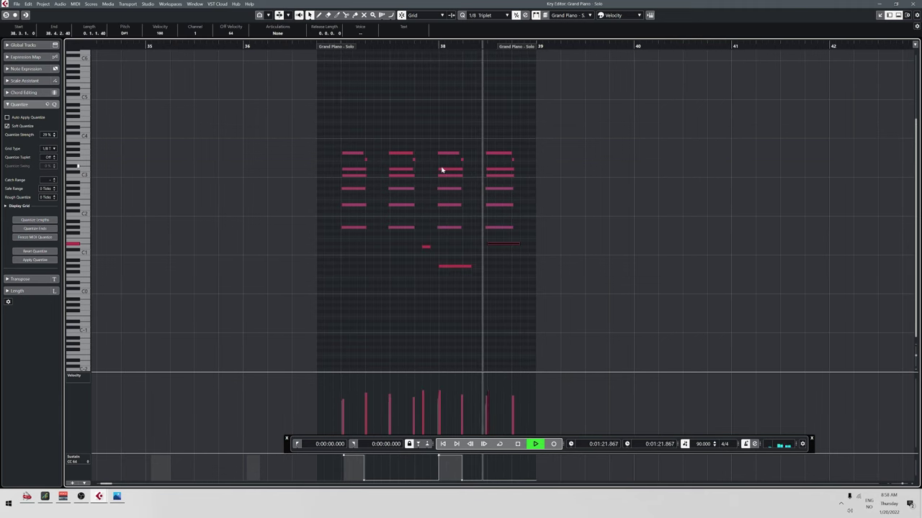
{"action": "key", "text": "Return"}
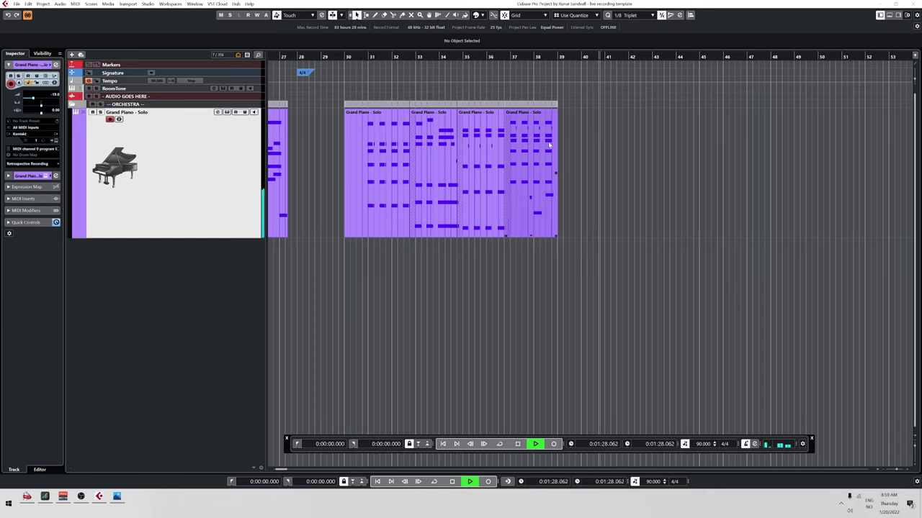
- Play back the 4/4 chord section through to bar 37, following its successive phrases
{"action": "key", "text": "space"}
{"action": "double_click", "coordinate": [494, 140]}
{"action": "key", "text": "space"}
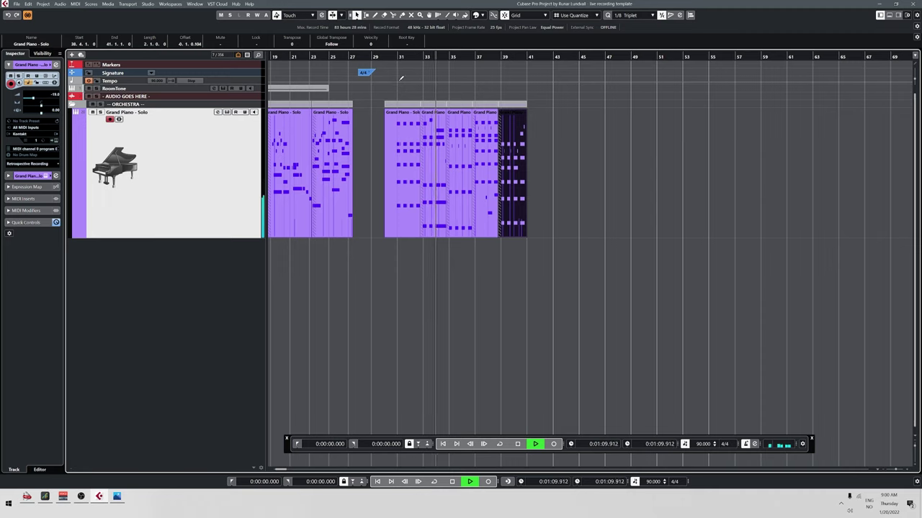
{"action": "left_click", "coordinate": [427, 142]}
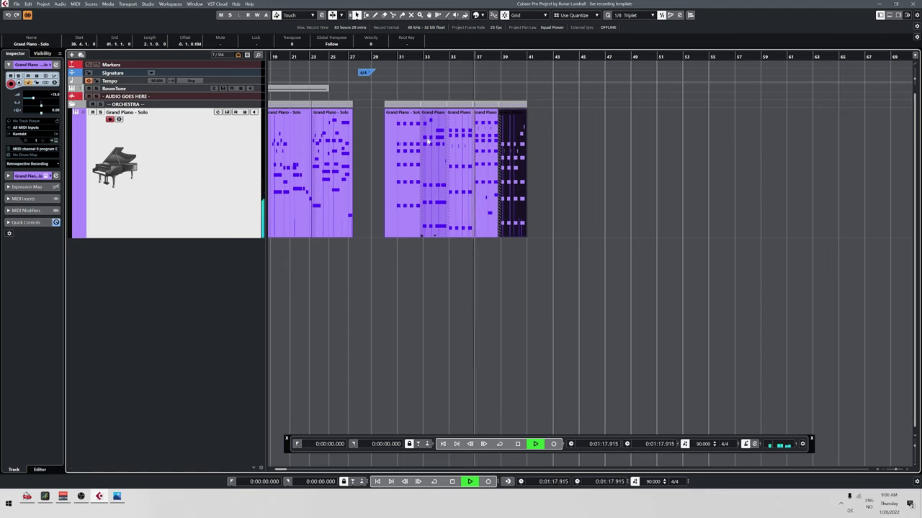
{"action": "left_click", "coordinate": [522, 148]}
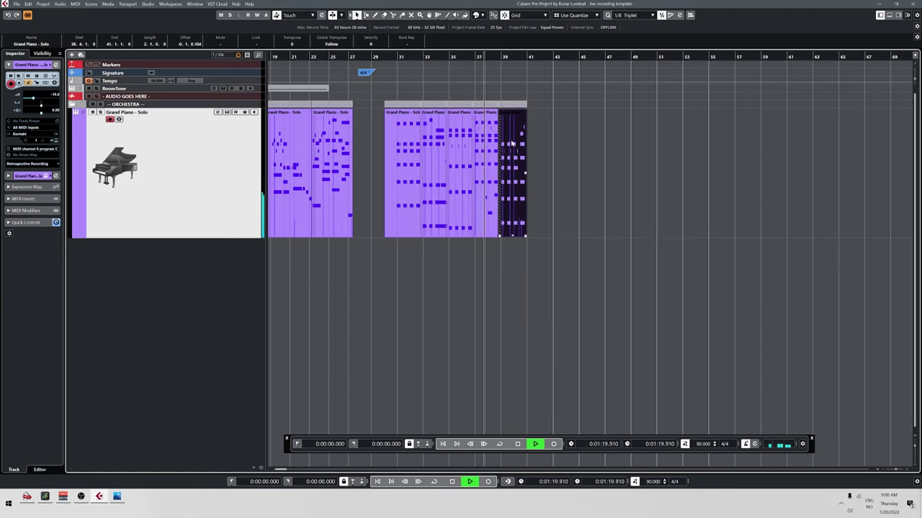
- Open the last two chord phrases in the Key Editor, audition their transition, and copy the G3 note at beat 38.3 to 39.1.1 as F3
{"action": "double_click", "coordinate": [486, 206]}
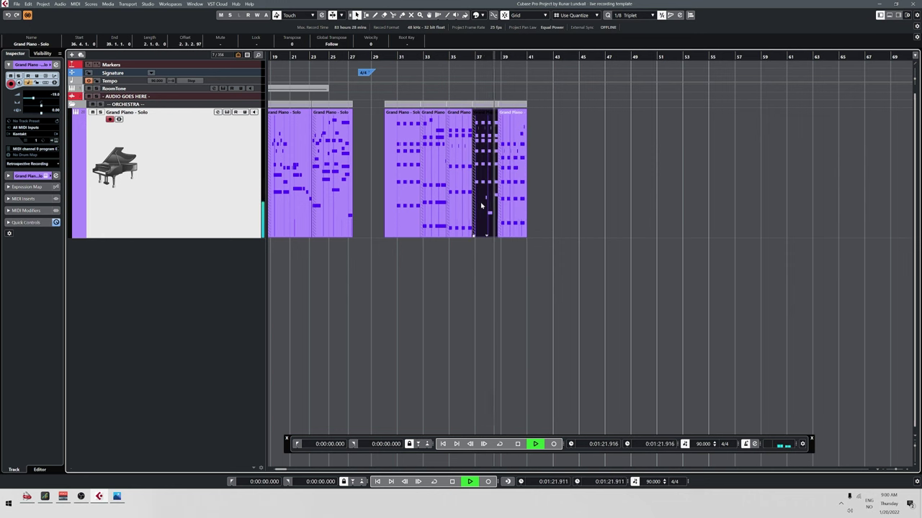
{"action": "key", "text": "space"}
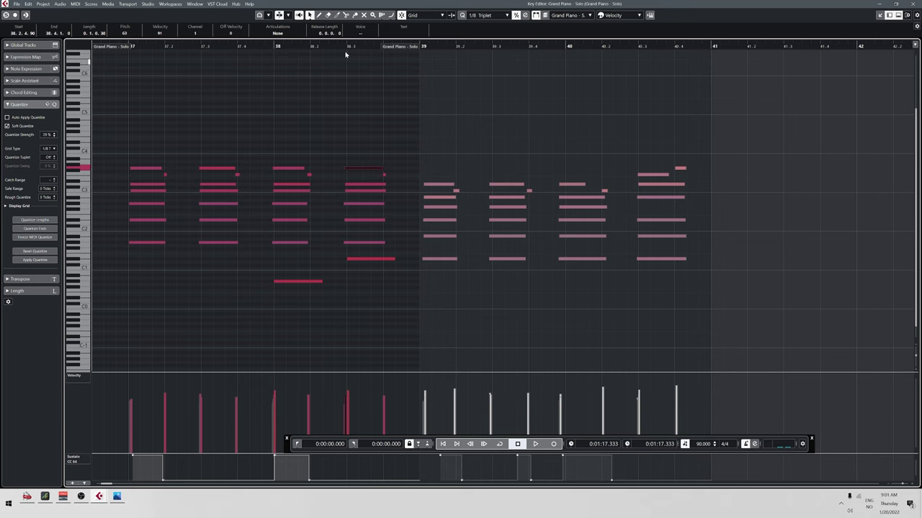
{"action": "left_click_drag", "start_coordinate": [348, 45], "coordinate": [395, 140]}
{"action": "key", "text": "space"}
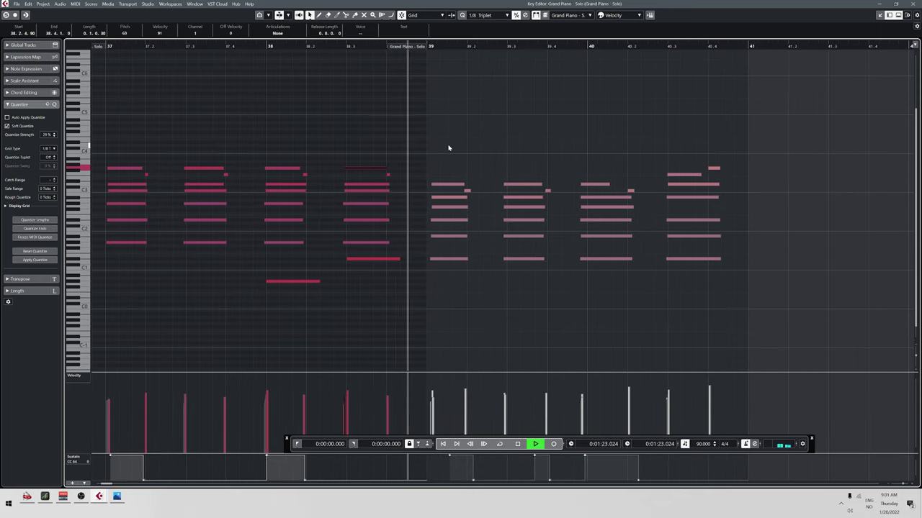
{"action": "key", "text": "space"}
{"action": "left_click", "coordinate": [404, 151]}
{"action": "left_click_drag", "start_coordinate": [356, 170], "coordinate": [444, 177]}
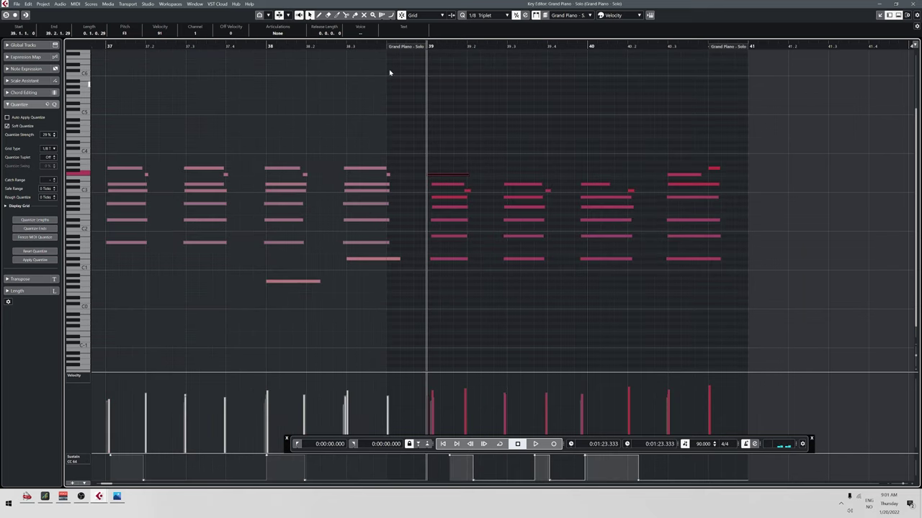
- Raise the short C3 note just before beat 39.2 to D#3 and audition the change
{"action": "key", "text": "space"}
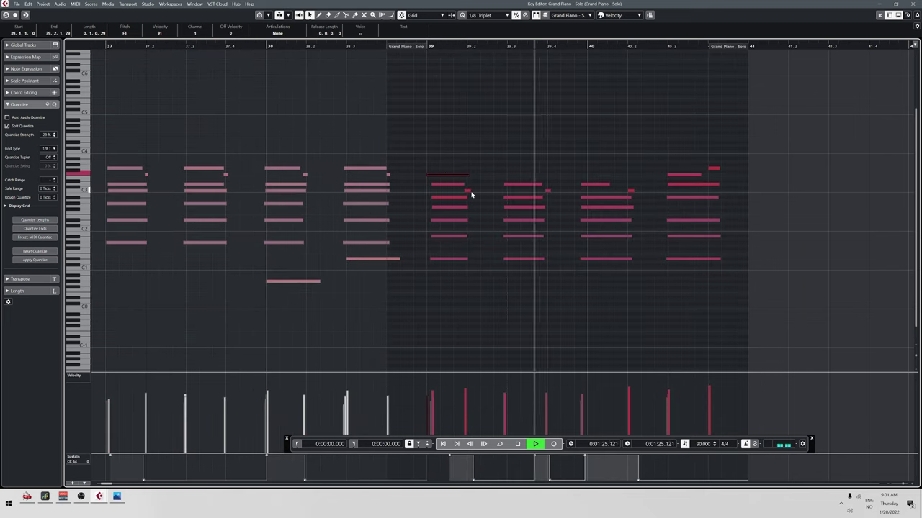
{"action": "key", "text": "space"}
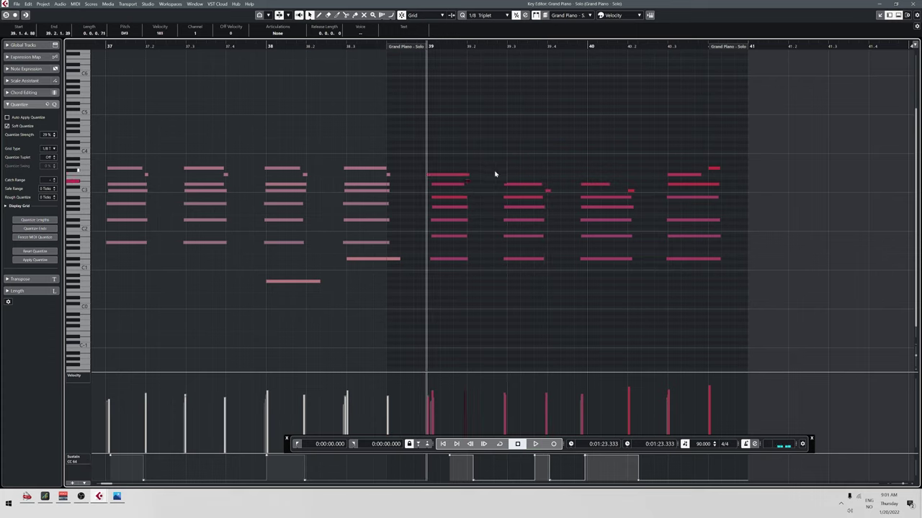
{"action": "key", "text": "space"}
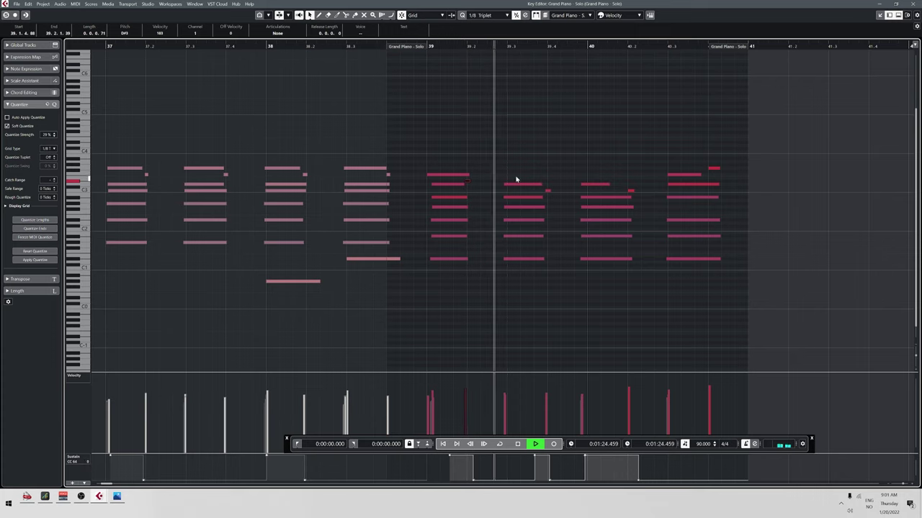
{"action": "key", "text": "space"}
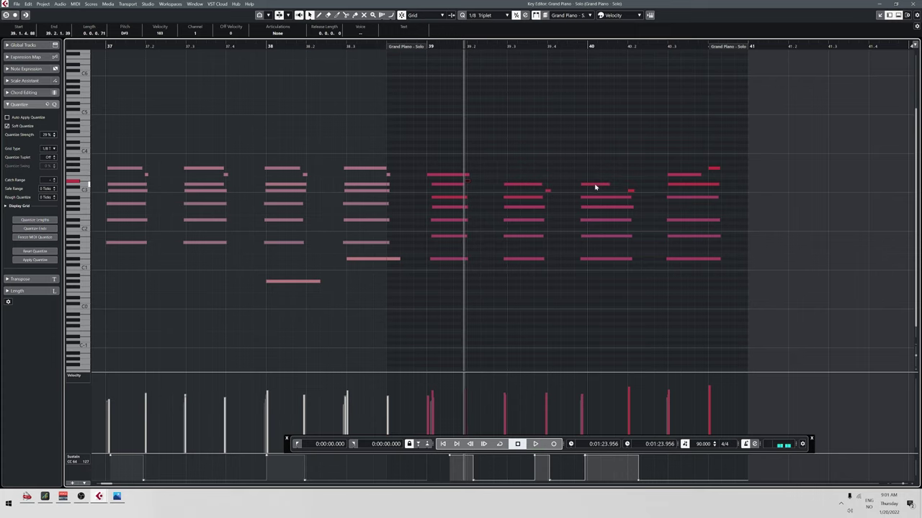
- Move the top note at bar 40 to D#3 at 40.1.1 and the short C3 near 40.2 to D3 at 40.2.1, then audition them
{"action": "left_click_drag", "start_coordinate": [594, 186], "coordinate": [597, 180]}
{"action": "key", "text": "space"}
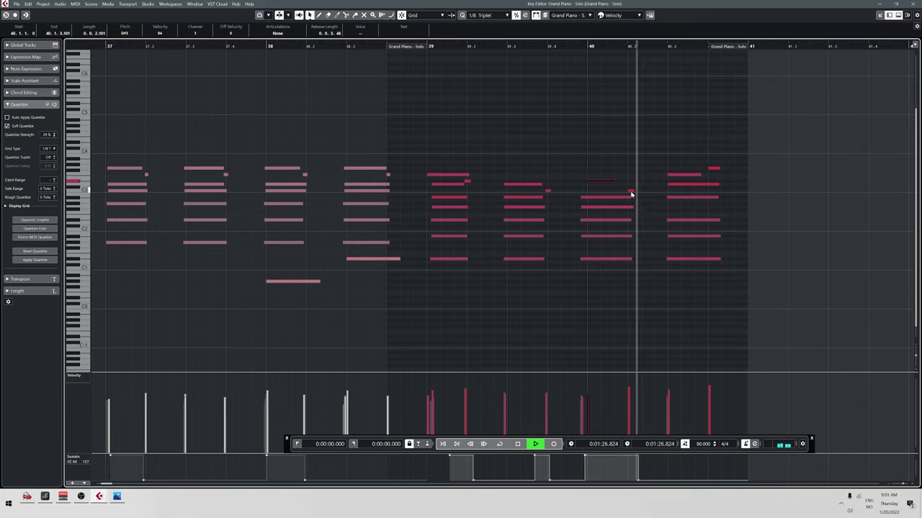
{"action": "left_click", "coordinate": [631, 190]}
{"action": "key", "text": "space"}
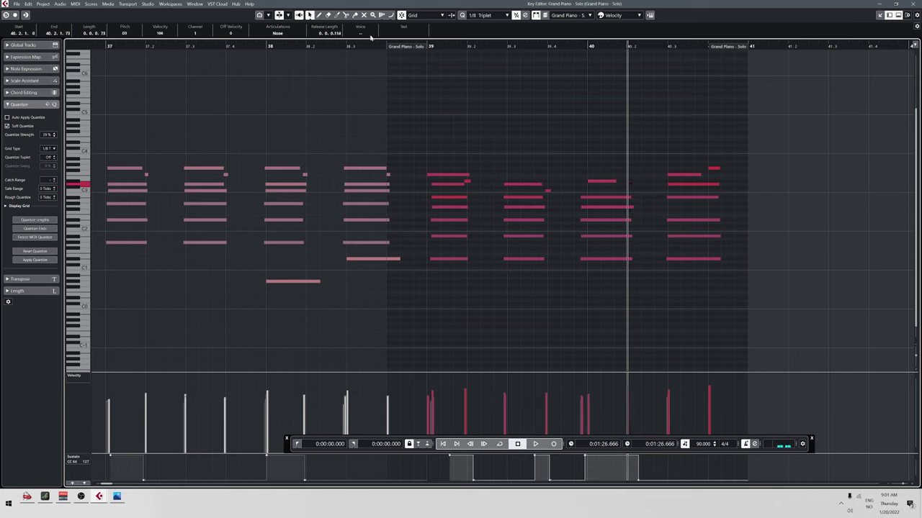
{"action": "left_click", "coordinate": [359, 46]}
{"action": "key", "text": "space"}
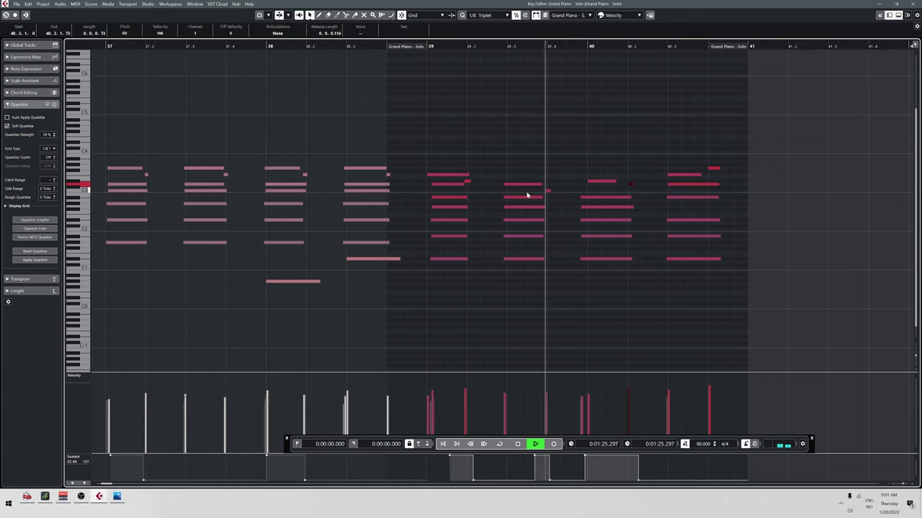
{"action": "key", "text": "space"}
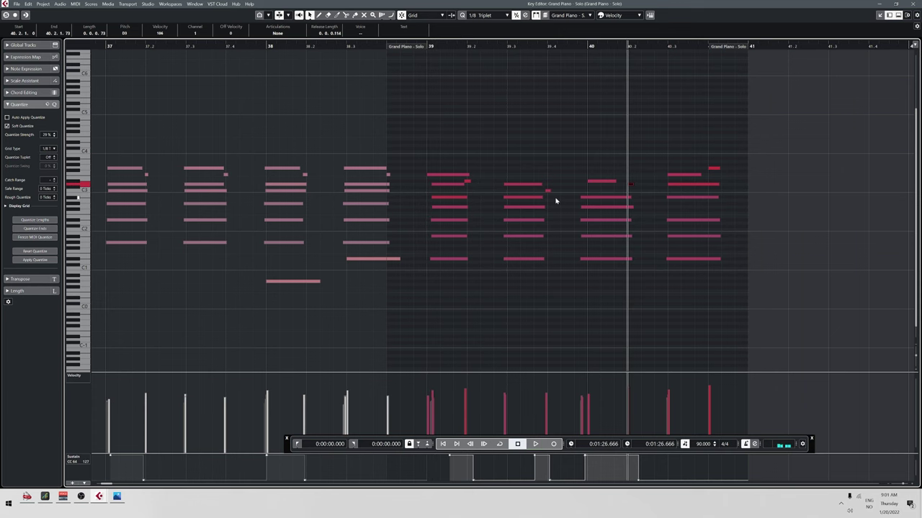
- Copy the first chord phrase of the 4/4 section from bar 30 to bar 40 and audition the repeat
{"action": "key", "text": "Return"}
{"action": "left_click", "coordinate": [408, 147]}
{"action": "key", "text": "l"}
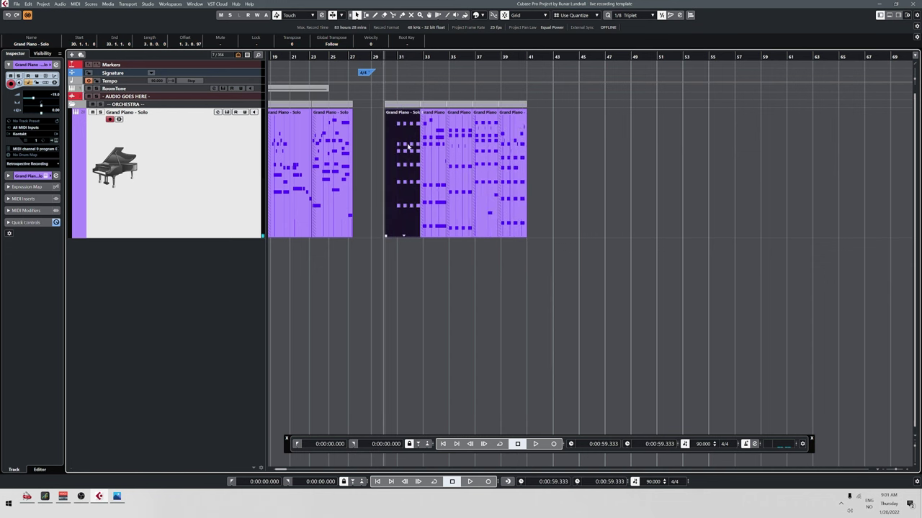
{"action": "scroll", "coordinate": [406, 123], "scroll_direction": "up", "scroll_amount": 3}
{"action": "left_click_drag", "start_coordinate": [398, 122], "coordinate": [638, 129]}
{"action": "key", "text": "space"}
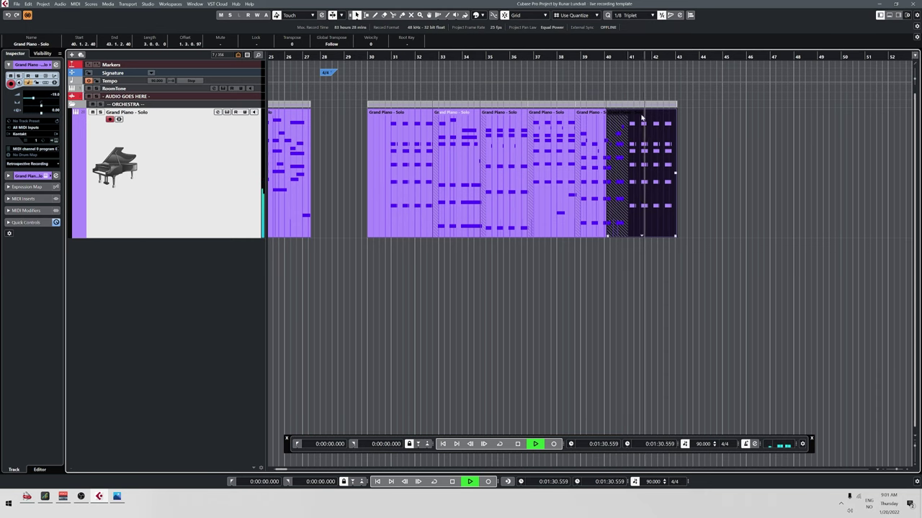
{"action": "key", "text": "h"}
{"action": "key", "text": "h"}
{"action": "key", "text": "space"}
{"action": "left_click", "coordinate": [392, 278]}
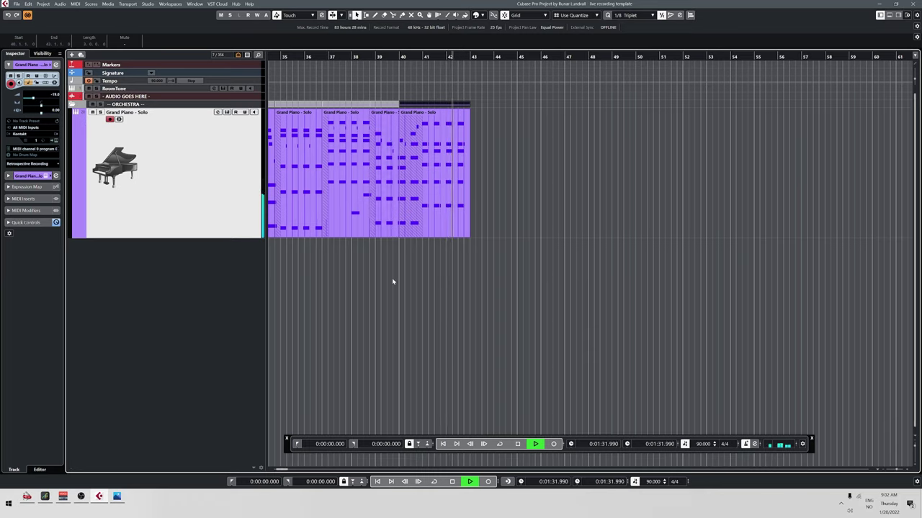
{"action": "key", "text": "h"}
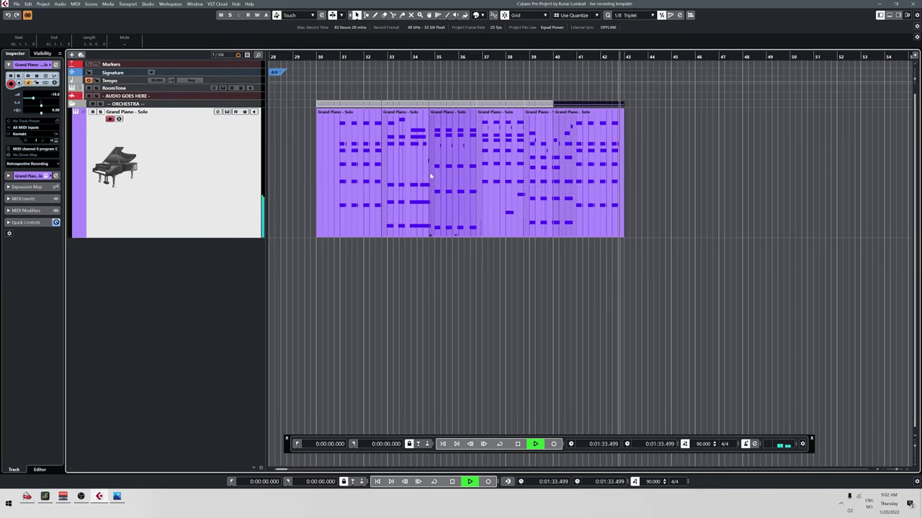
- Copy the second chord phrase to 42.4.1, following the repeated first phrase, and play back the continuation
{"action": "key", "text": "space"}
{"action": "left_click_drag", "start_coordinate": [411, 153], "coordinate": [646, 142]}
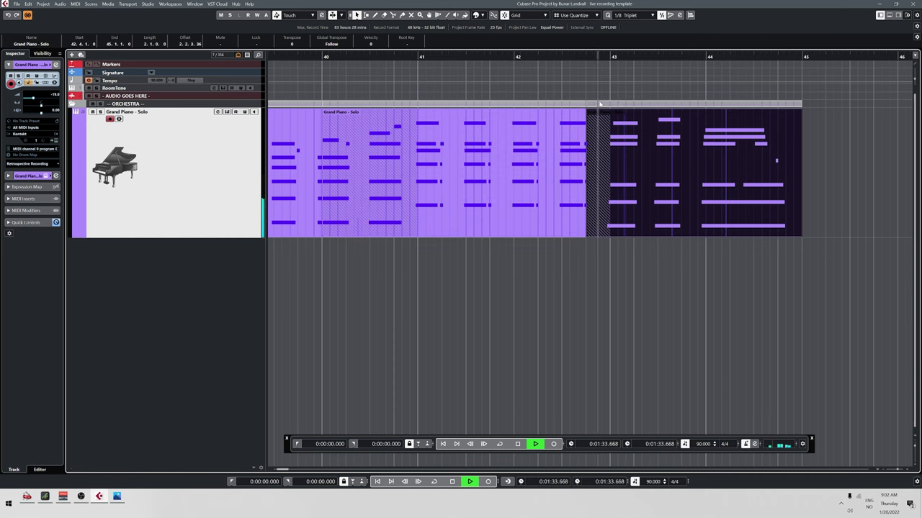
{"action": "scroll", "coordinate": [591, 102], "scroll_direction": "down", "scroll_amount": 3}
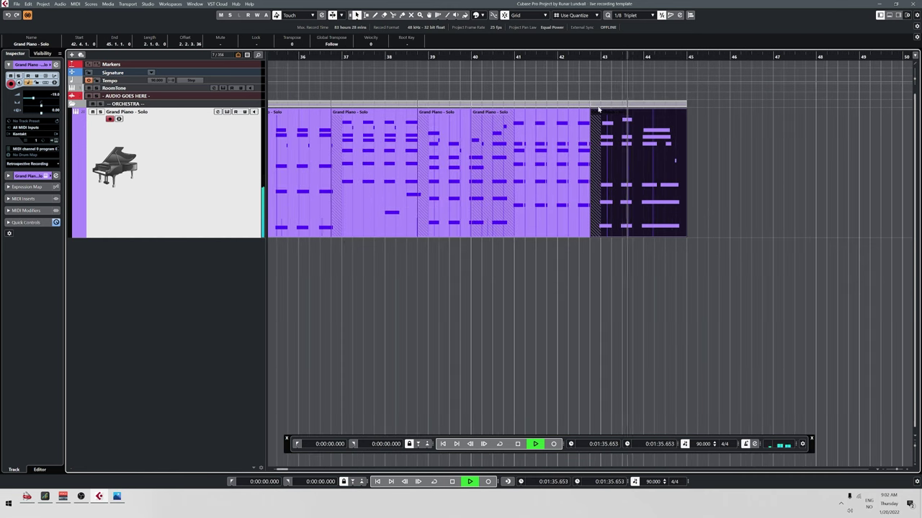
{"action": "key", "text": "g"}
{"action": "key", "text": "g"}
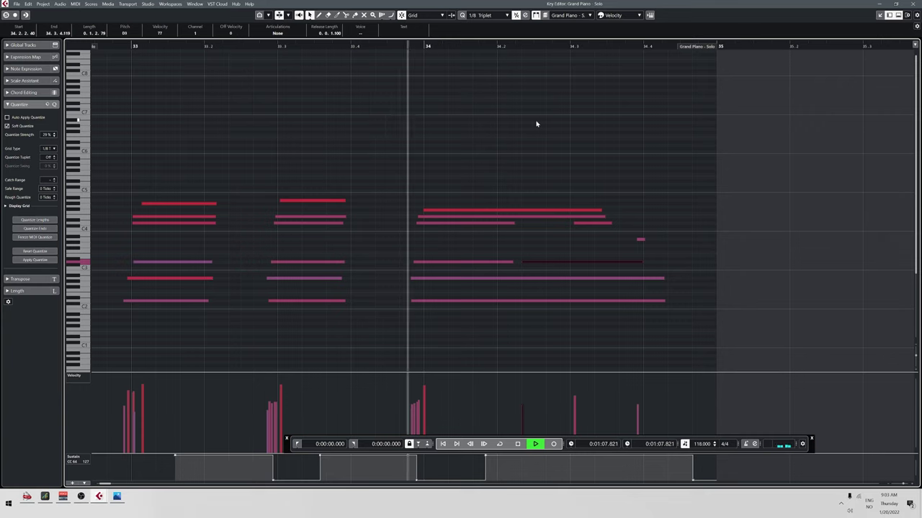
- In the bars 33–34 phrase, shift the second D3 note near 34.2 to start at 34.2.1 and audition it
{"action": "key", "text": "space"}
{"action": "left_click", "coordinate": [523, 263]}
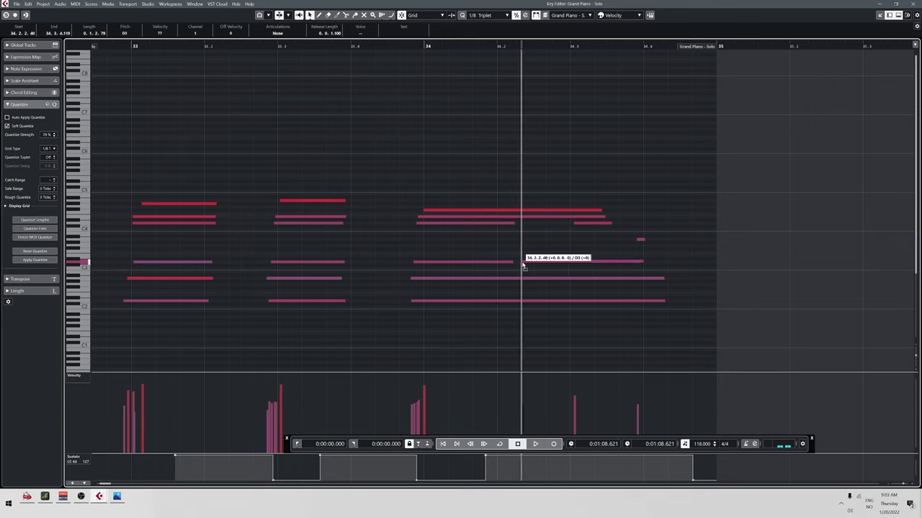
{"action": "left_click_drag", "start_coordinate": [523, 266], "coordinate": [515, 266]}
{"action": "left_click", "coordinate": [379, 43]}
{"action": "key", "text": "space"}
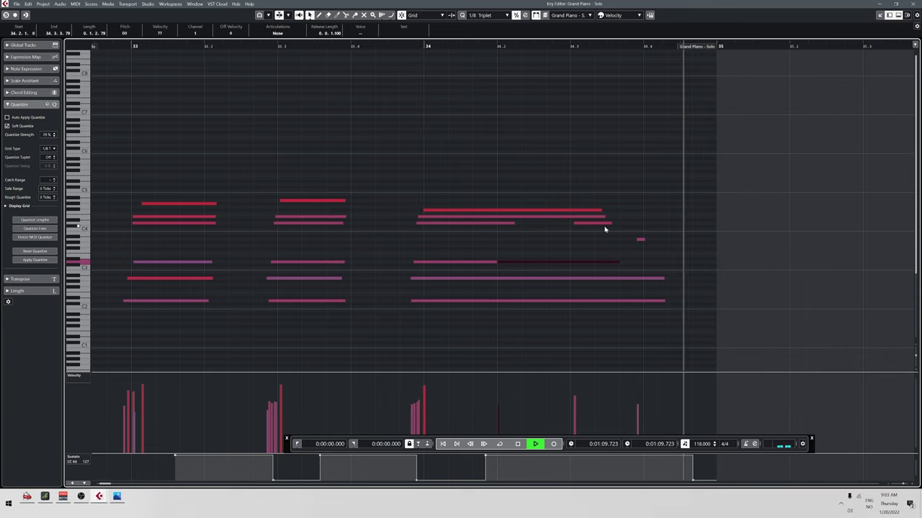
- Shift the short A3 note near 34.4 to start at 34.3.4.110, audition it, and return to the arrangement
{"action": "key", "text": "space"}
{"action": "left_click", "coordinate": [639, 239]}
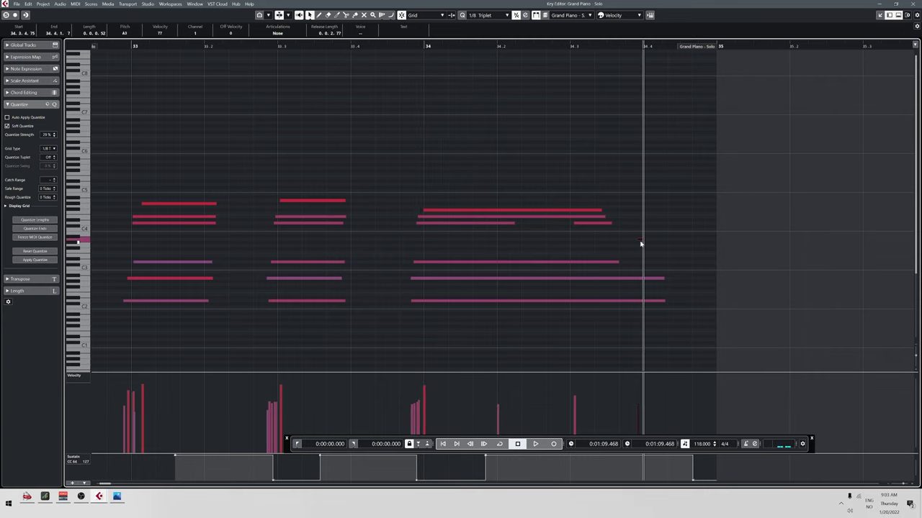
{"action": "left_click", "coordinate": [394, 46]}
{"action": "key", "text": "space"}
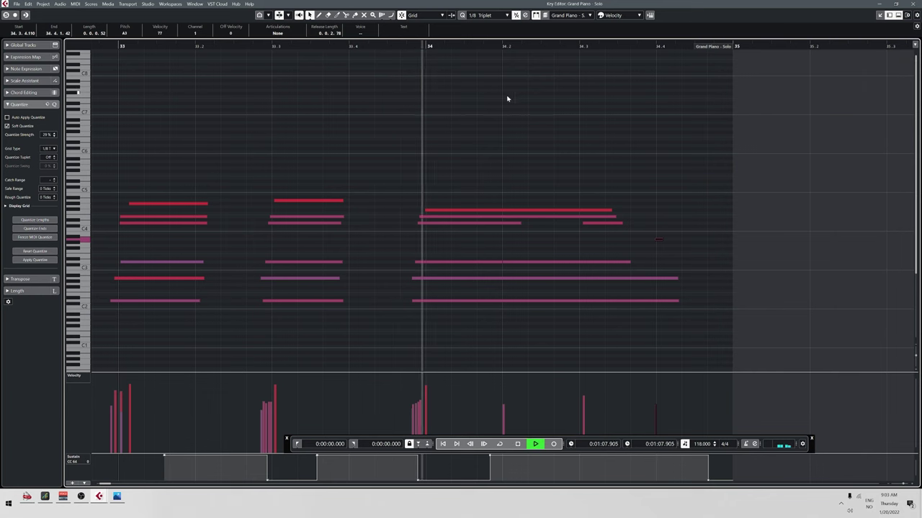
{"action": "scroll", "coordinate": [526, 95], "scroll_direction": "down", "scroll_amount": 3}
{"action": "key", "text": "g"}
{"action": "key", "text": "Return"}
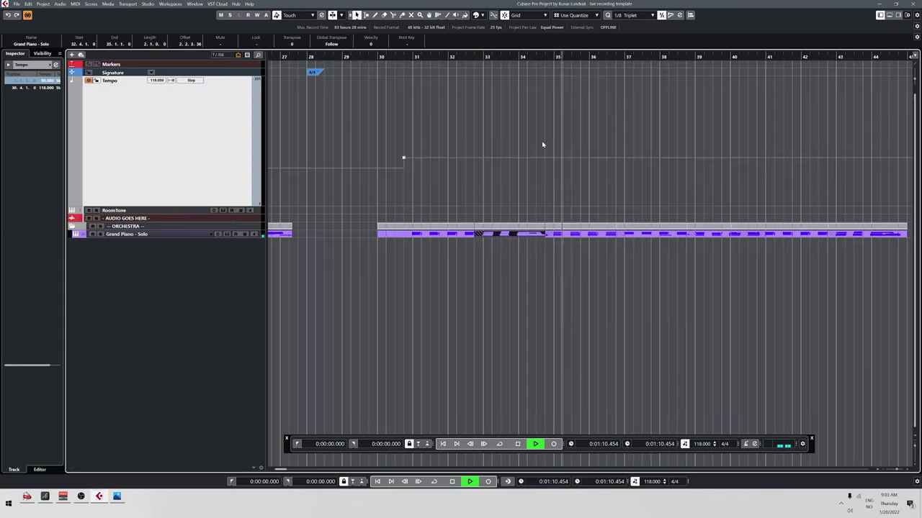
- Play the section through bar 38, open the bars 39–40 phrase, and copy its A#2 note at bar 40 as F3
{"action": "left_click_drag", "start_coordinate": [556, 139], "coordinate": [464, 122]}
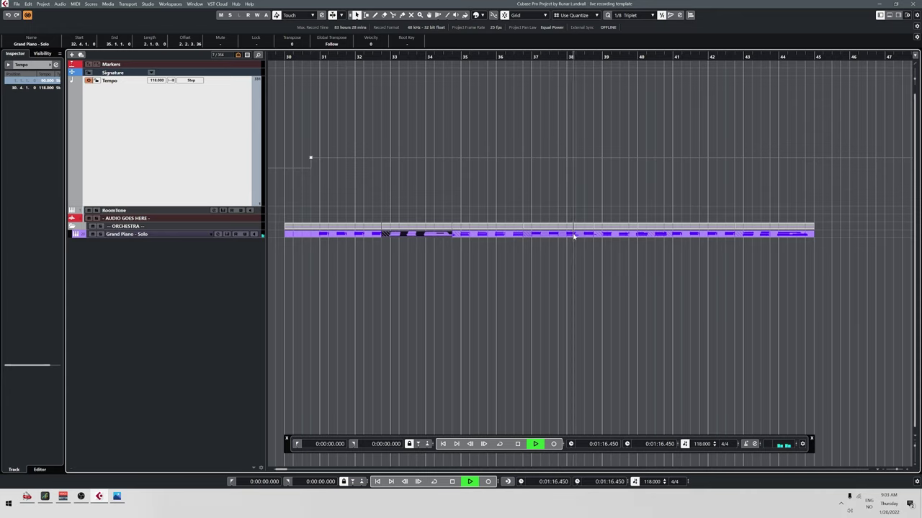
{"action": "key", "text": "space"}
{"action": "double_click", "coordinate": [645, 234]}
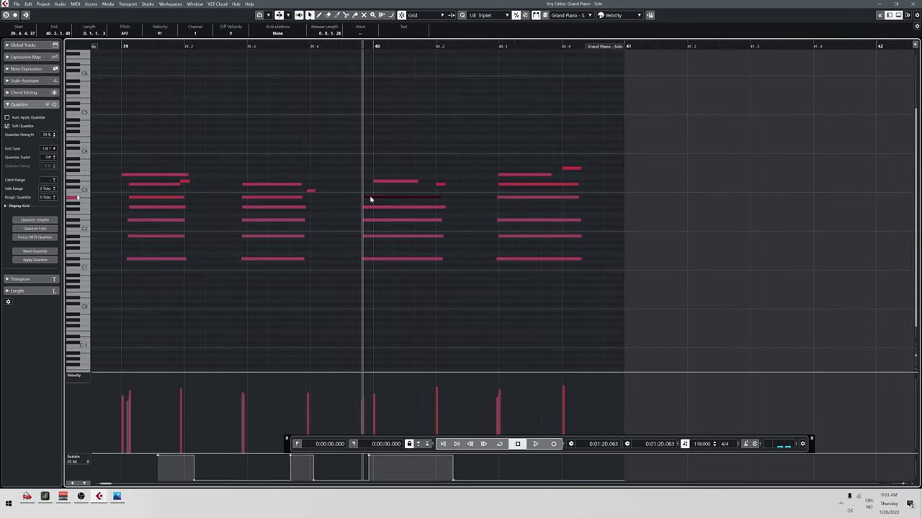
{"action": "left_click_drag", "start_coordinate": [370, 198], "coordinate": [370, 177]}
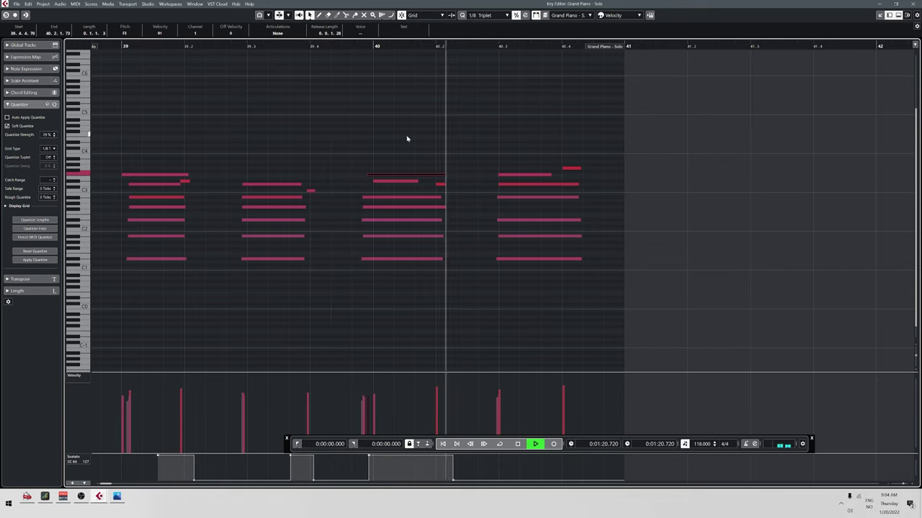
{"action": "key", "text": "space"}
- Copy the new F3 note to 40.3.1 as A3 and audition the phrase from bar 39
{"action": "left_click_drag", "start_coordinate": [409, 177], "coordinate": [531, 161]}
{"action": "key", "text": "space"}
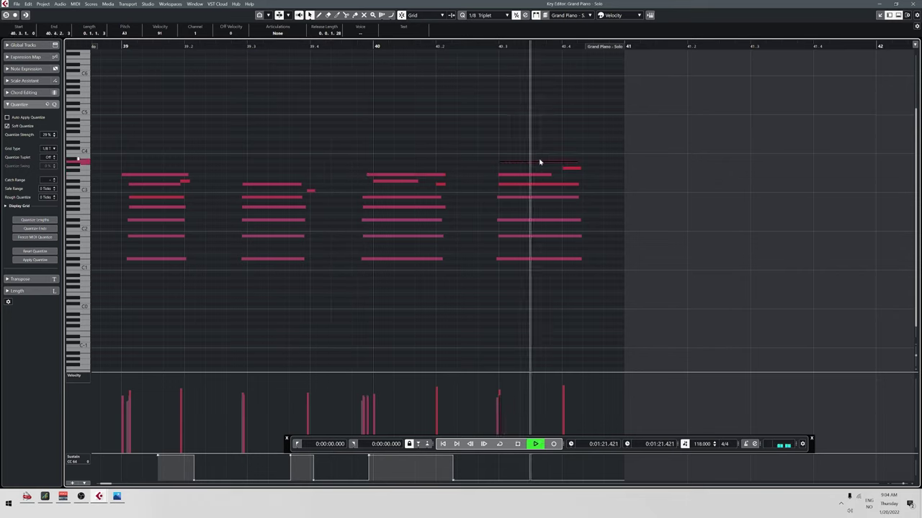
{"action": "key", "text": "space"}
{"action": "left_click", "coordinate": [120, 48]}
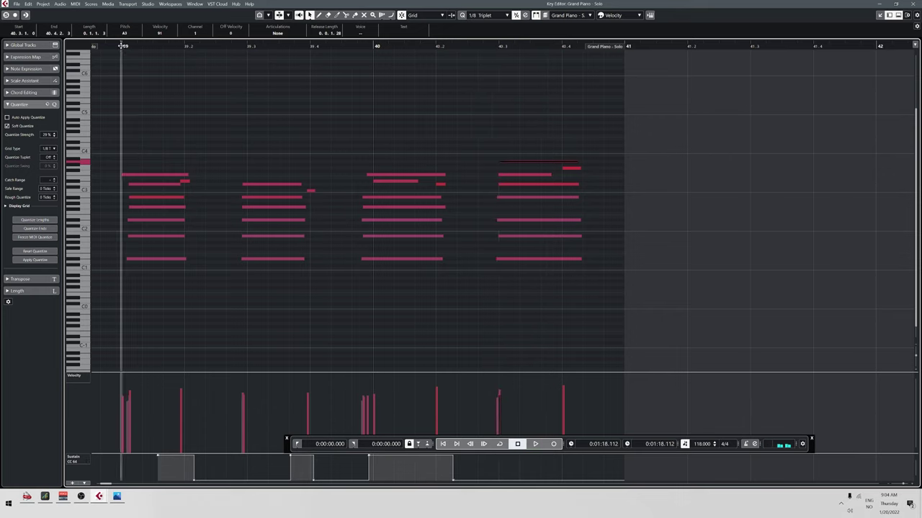
{"action": "key", "text": "space"}
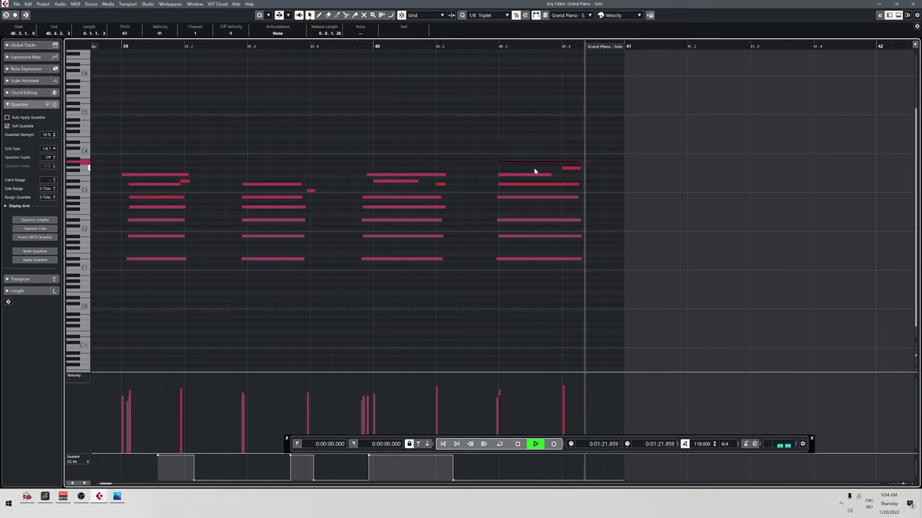
- Try the added long note at 40.3.1 on A#3 and G#3, and settle it on G3
{"action": "key", "text": "space"}
{"action": "key", "text": "space"}
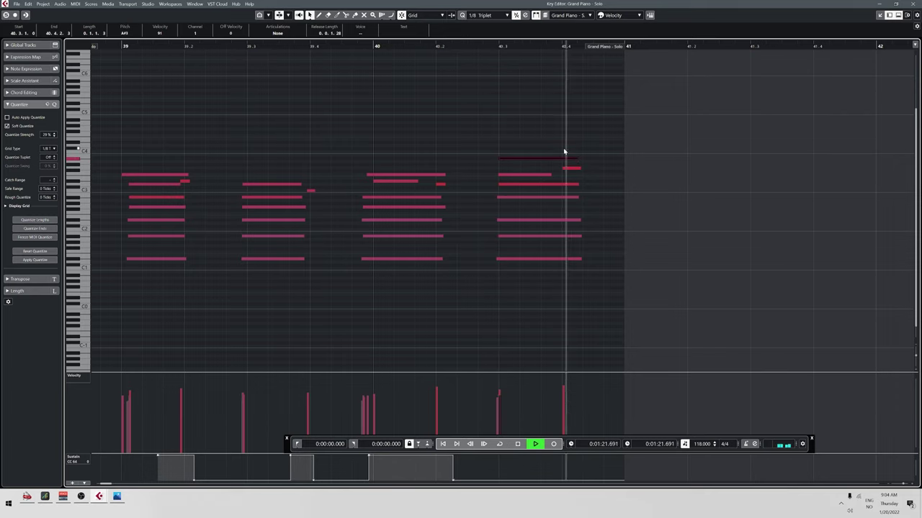
{"action": "key", "text": "space"}
{"action": "left_click_drag", "start_coordinate": [564, 151], "coordinate": [565, 163]}
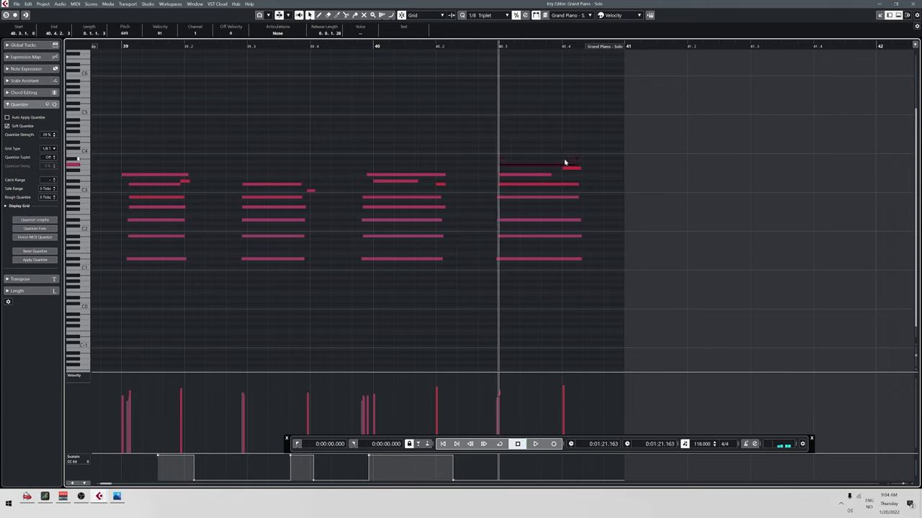
{"action": "key", "text": "space"}
{"action": "key", "text": "space"}
- Try the short note at 40.4 on G#3 and A3, set it to A#3, and audition the phrase ending
{"action": "key", "text": "space"}
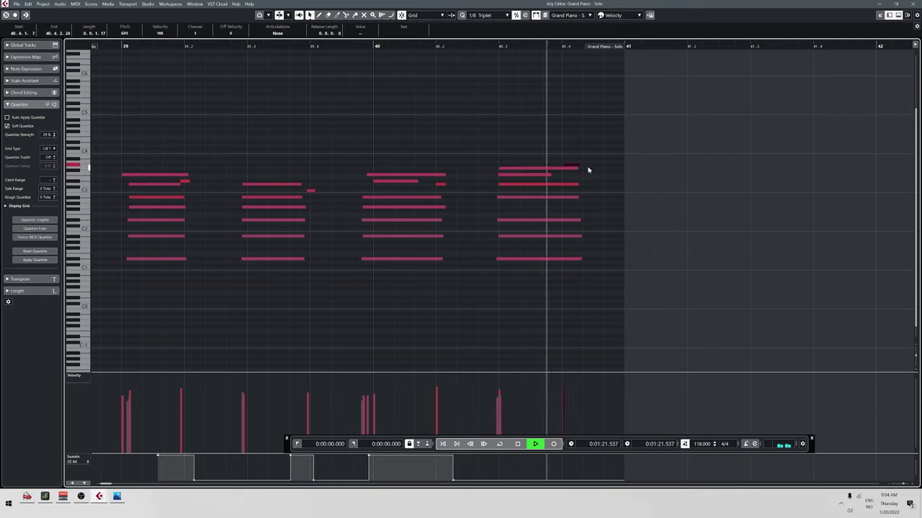
{"action": "key", "text": "space"}
{"action": "key", "text": "l"}
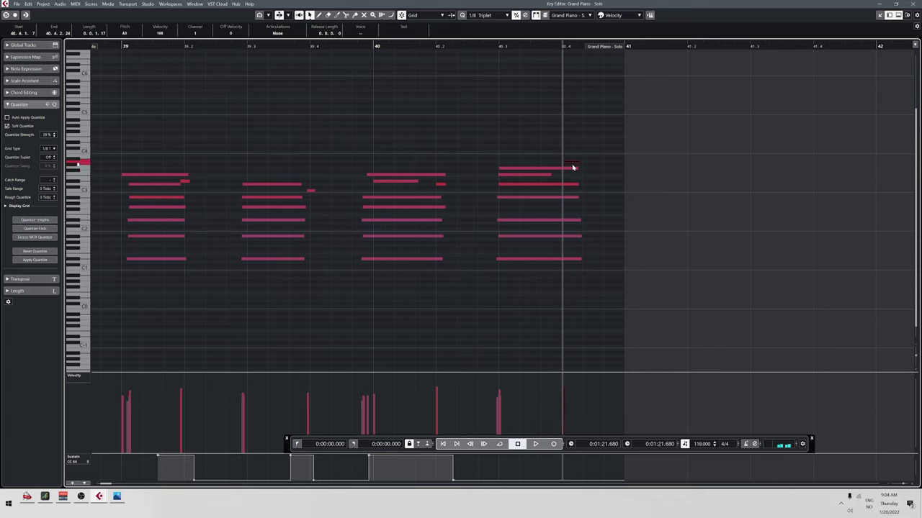
{"action": "key", "text": "space"}
{"action": "left_click", "coordinate": [495, 47]}
{"action": "key", "text": "space"}
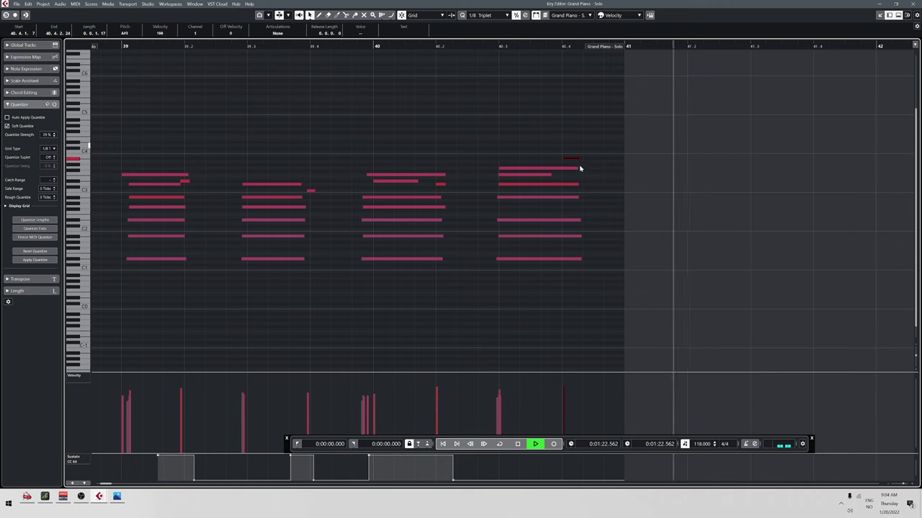
{"action": "key", "text": "space"}
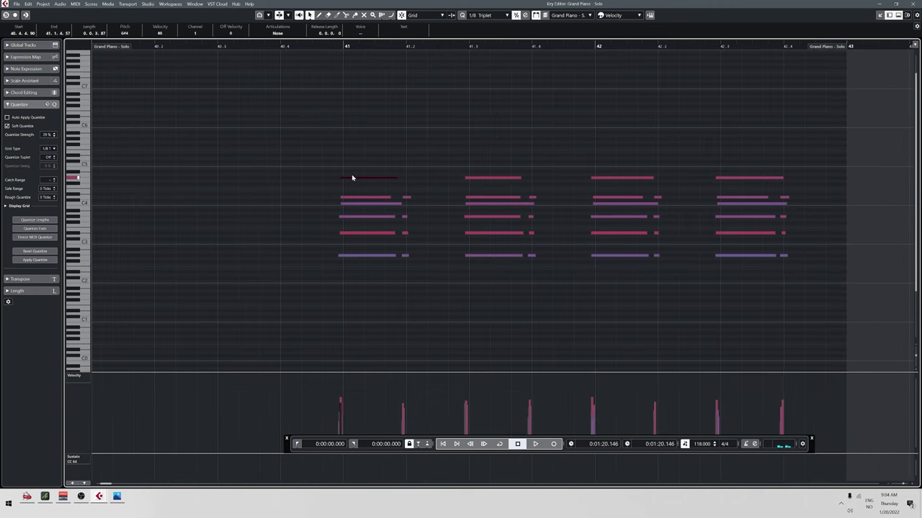
- Copy the G4 note of the first chord at bar 41 as C5, starting at 40.4.4.42 with velocity 117
{"action": "left_click_drag", "start_coordinate": [352, 177], "coordinate": [352, 165]}
{"action": "key", "text": "space"}
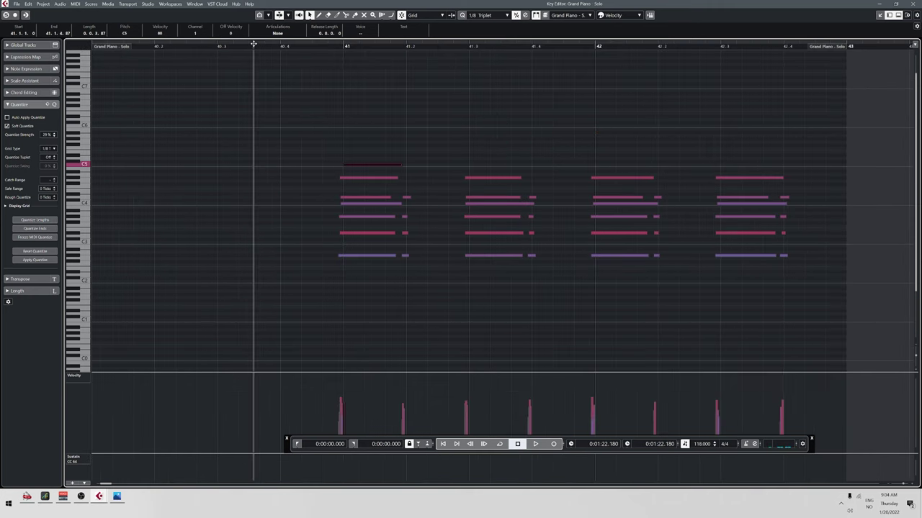
{"action": "key", "text": "space"}
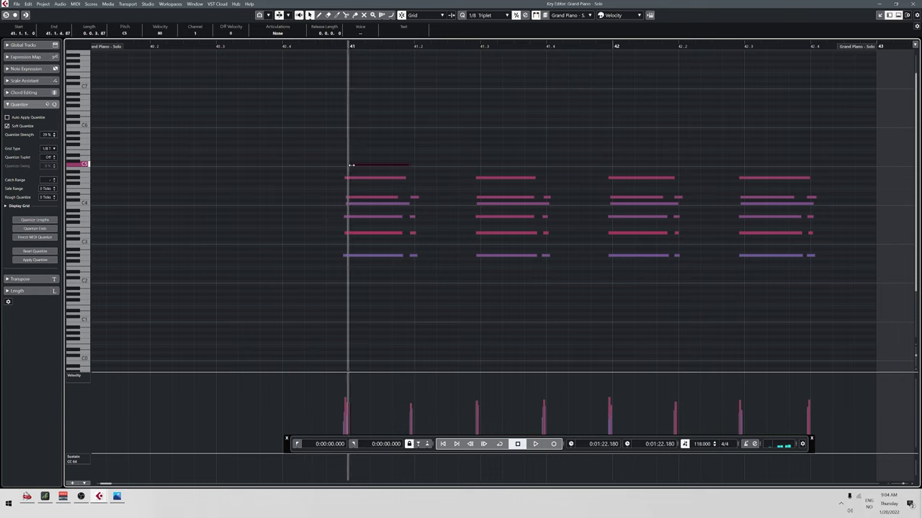
{"action": "left_click_drag", "start_coordinate": [350, 165], "coordinate": [344, 165]}
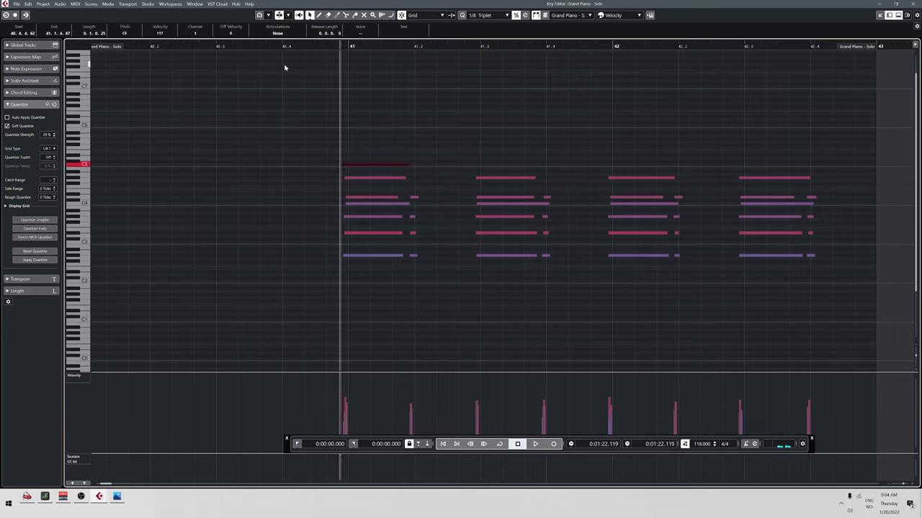
- Copy the C5 note at bar 41 to 41.3.1 as D#4 and audition the passage
{"action": "key", "text": "space"}
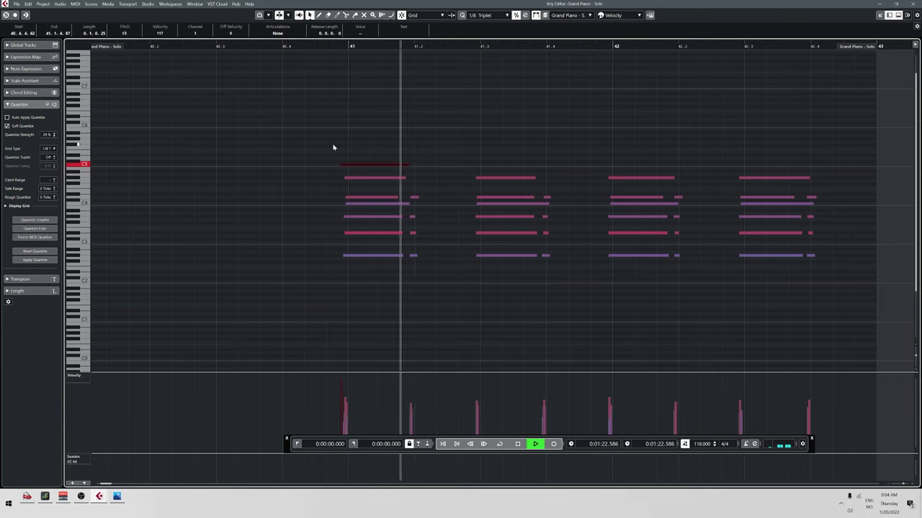
{"action": "left_click_drag", "start_coordinate": [397, 165], "coordinate": [530, 196]}
{"action": "key", "text": "space"}
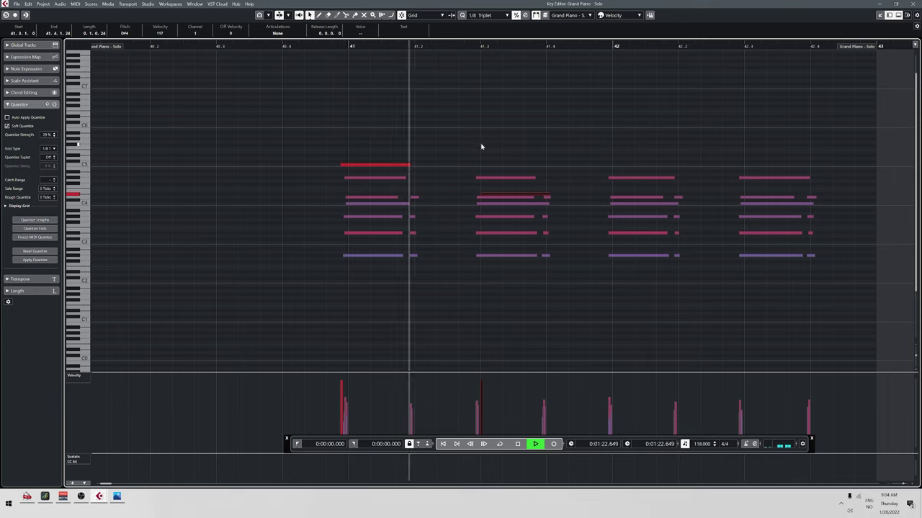
{"action": "key", "text": "space"}
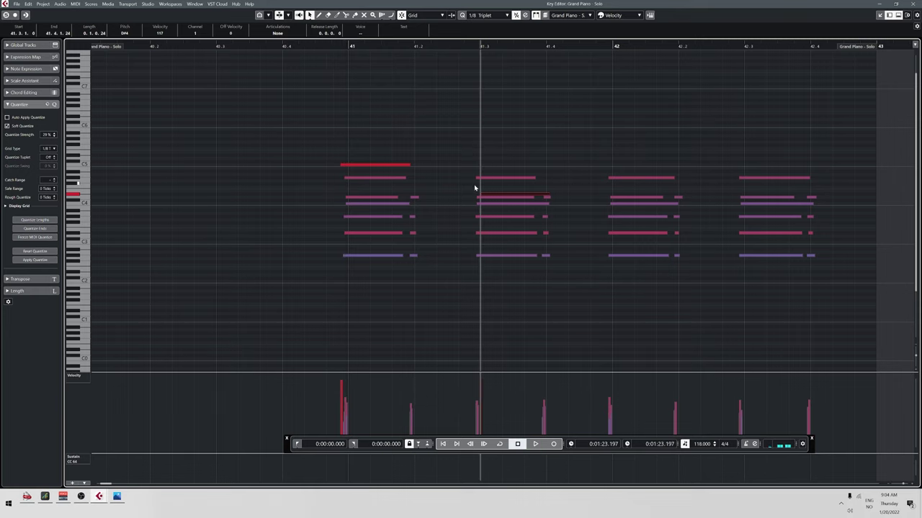
- Copy the added D#4 note to 42.1.1 and 42.3.1, and audition the phrase from bar 41
{"action": "left_click", "coordinate": [623, 196]}
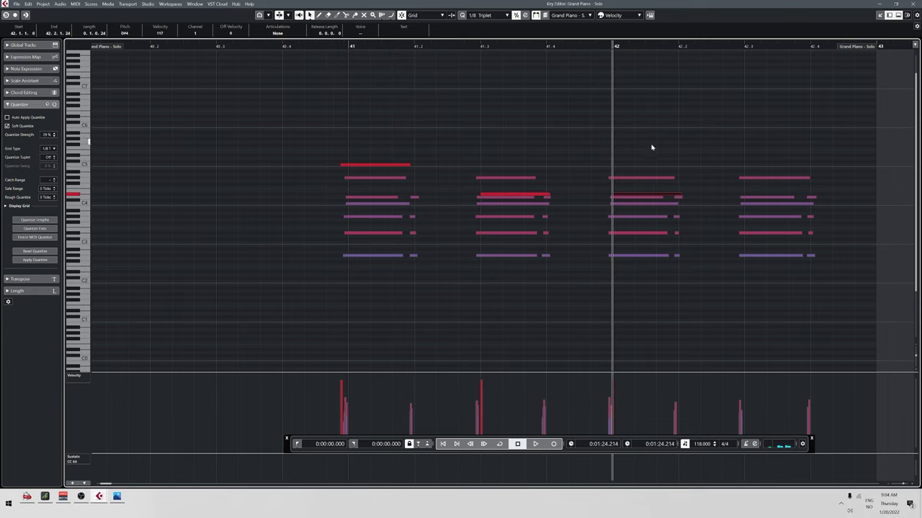
{"action": "key", "text": "space"}
{"action": "left_click_drag", "start_coordinate": [665, 151], "coordinate": [280, 175]}
{"action": "key", "text": "space"}
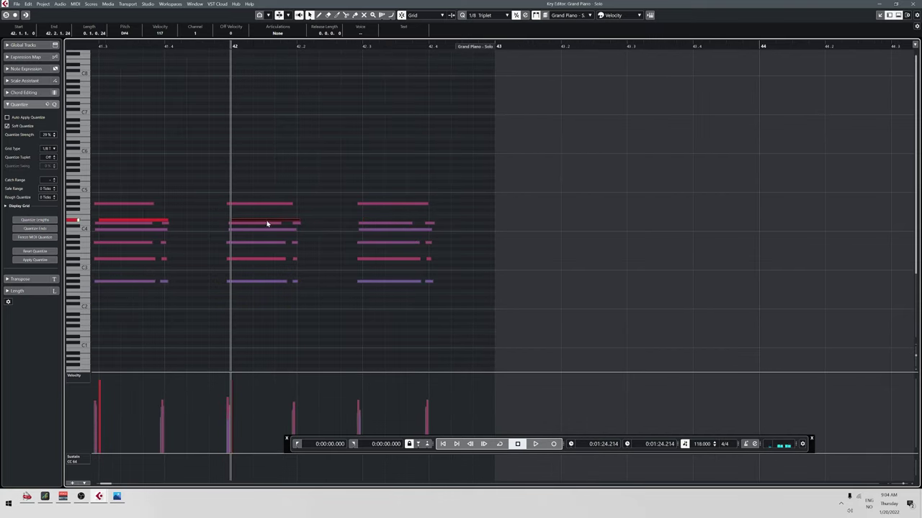
{"action": "left_click_drag", "start_coordinate": [267, 222], "coordinate": [391, 222]}
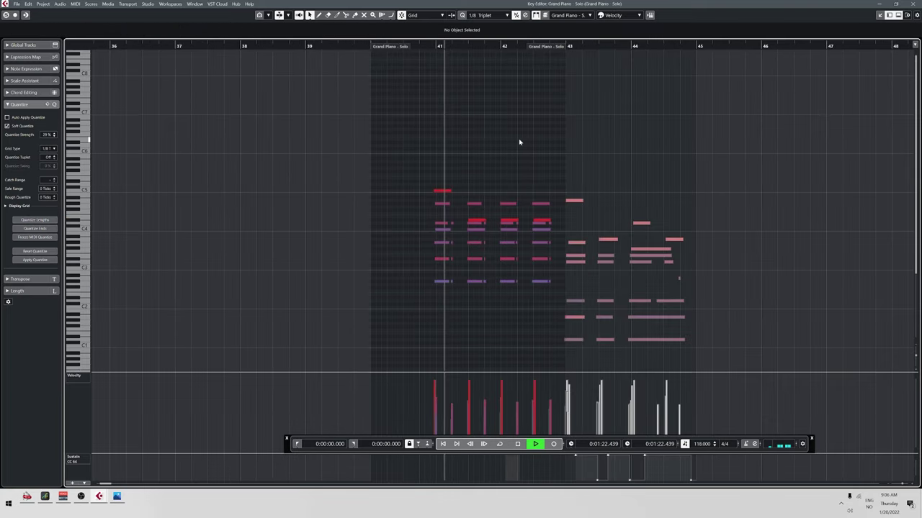
{"action": "left_click_drag", "start_coordinate": [519, 141], "coordinate": [393, 118]}
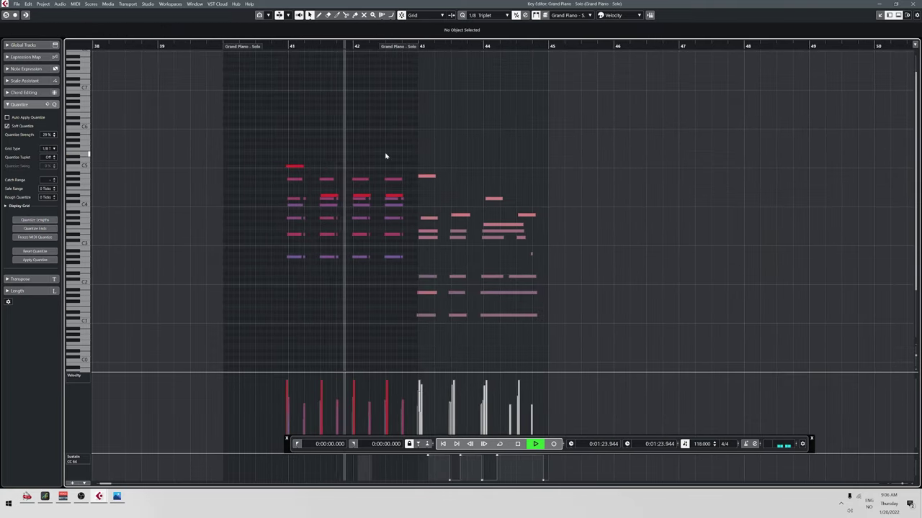
{"action": "key", "text": "space"}
- Raise the added melody note at 42.3.1 to C5 and audition the phrase from bar 41
{"action": "left_click", "coordinate": [394, 179]}
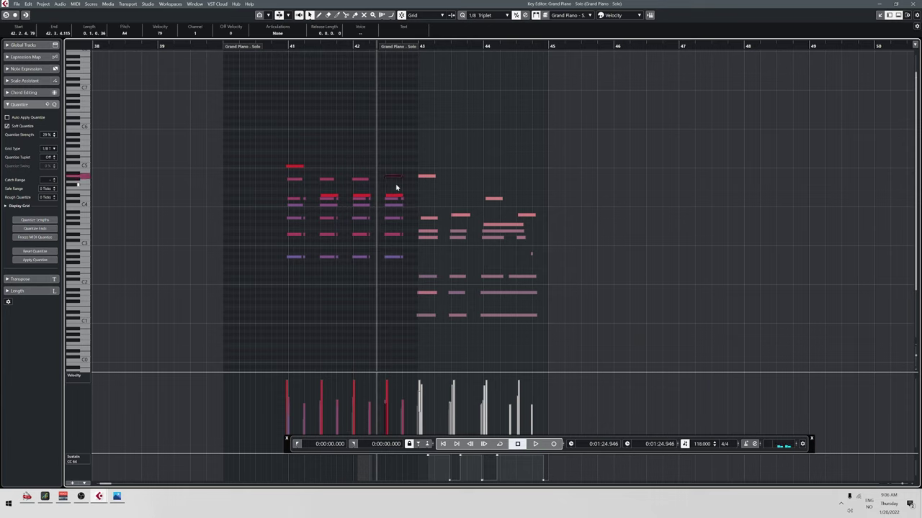
{"action": "left_click", "coordinate": [395, 195]}
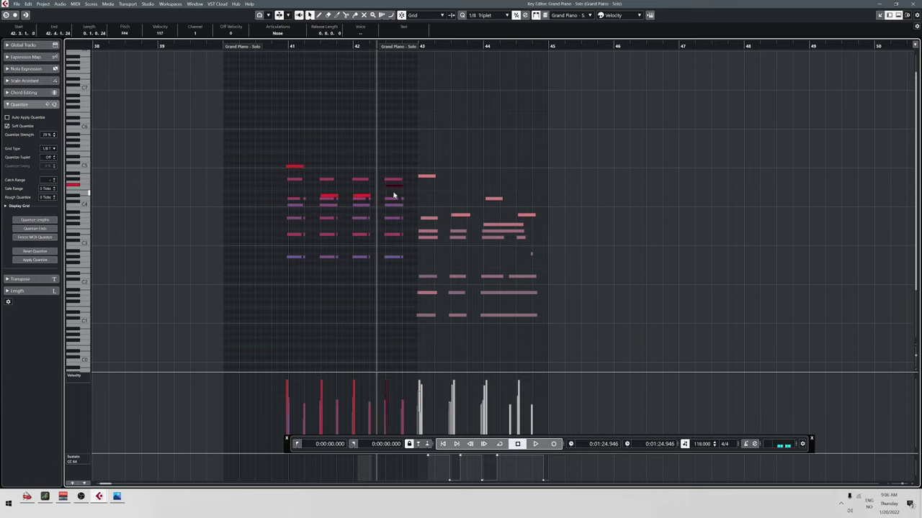
{"action": "key", "text": "Up"}
{"action": "key", "text": "Up"}
{"action": "key", "text": "Up"}
{"action": "key", "text": "Up"}
{"action": "key", "text": "Up"}
{"action": "double_click", "coordinate": [288, 45]}
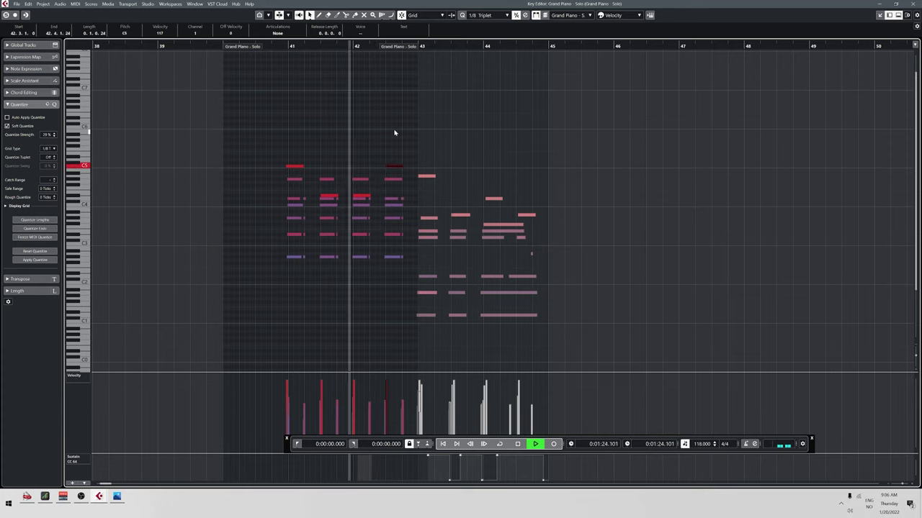
{"action": "key", "text": "space"}
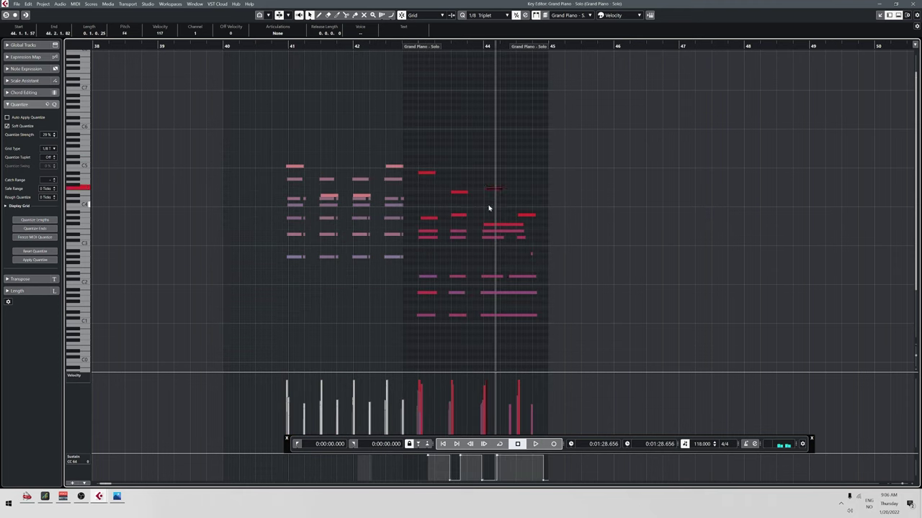
- Audition the melody notes over the chords in bars 43 and 44
{"action": "key", "text": "h"}
{"action": "double_click", "coordinate": [397, 46]}
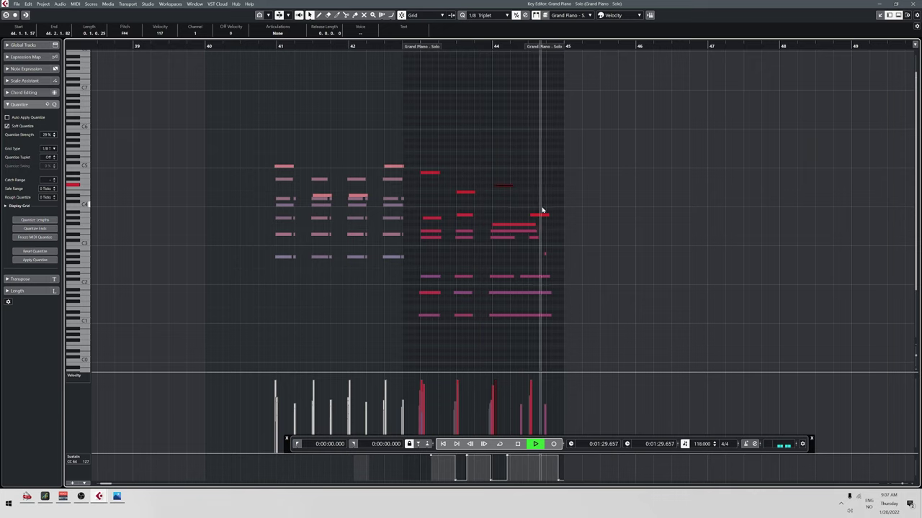
{"action": "key", "text": "space"}
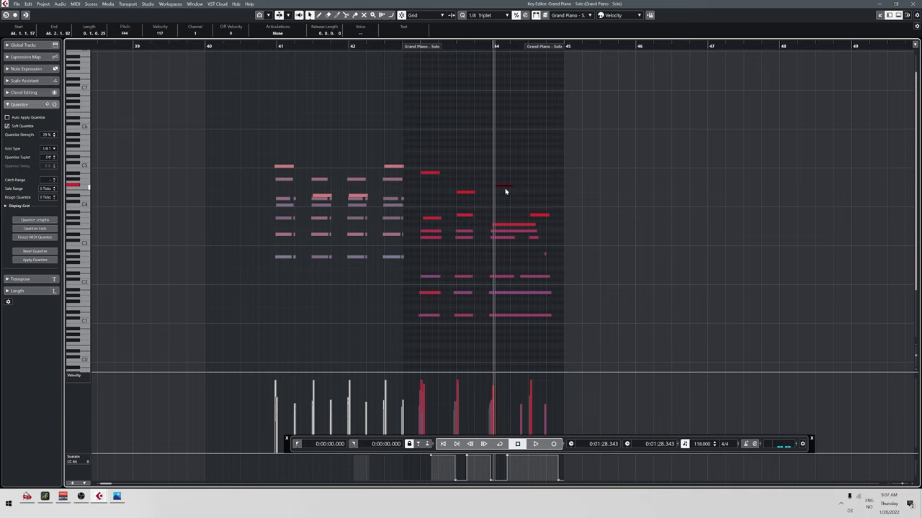
- Set the melody note at 43.1.1 to A4 and audition the phrase from bar 41
{"action": "left_click", "coordinate": [432, 174]}
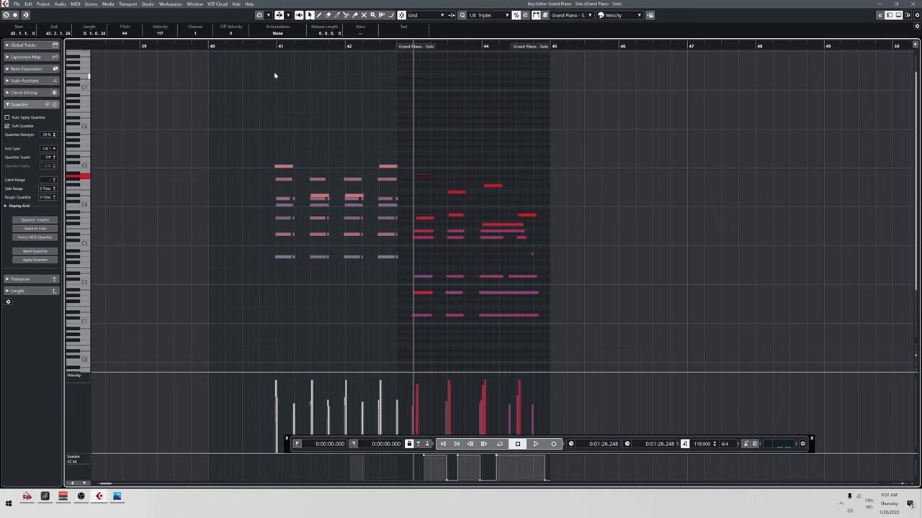
{"action": "left_click", "coordinate": [268, 45]}
{"action": "key", "text": "space"}
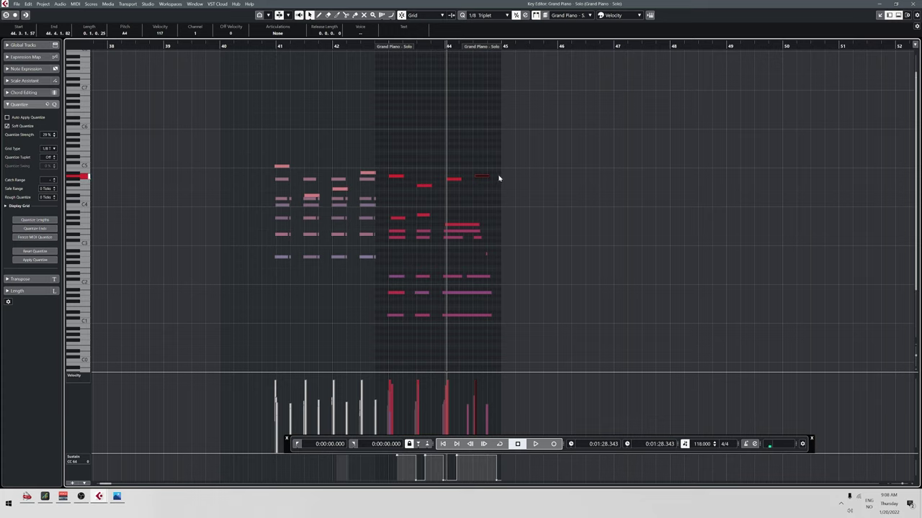
{"action": "left_click", "coordinate": [275, 45]}
{"action": "key", "text": "space"}
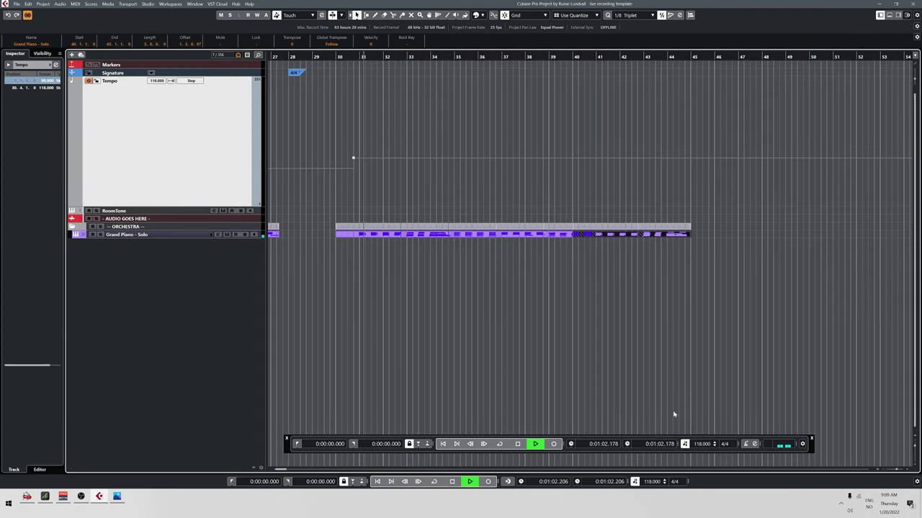
- View the painting in Photos while the 4/4 section plays, hide it and stop playback
{"action": "key", "text": "alt+Tab"}
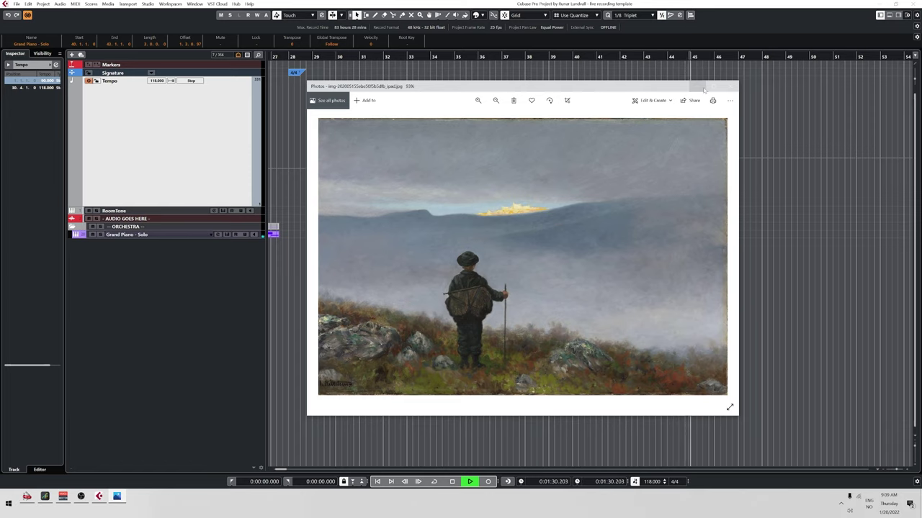
{"action": "left_click", "coordinate": [695, 86]}
{"action": "key", "text": "space"}
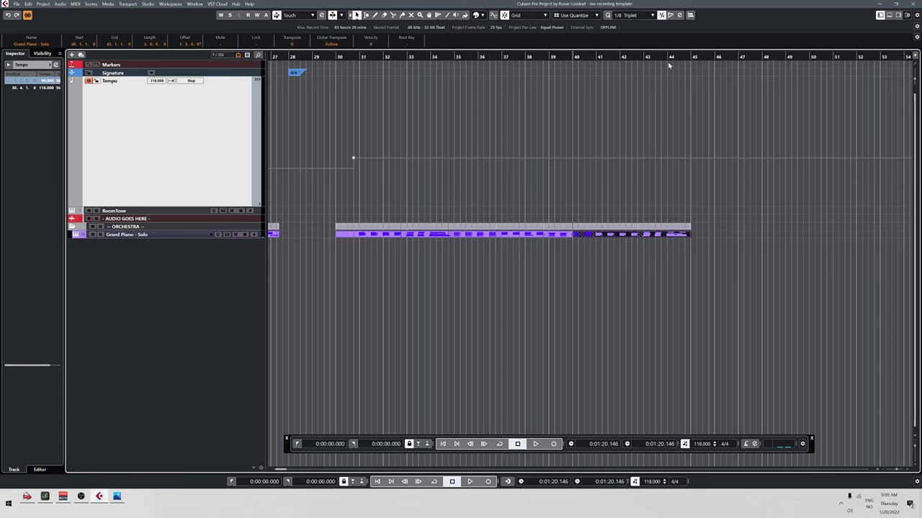
- Select the piano parts of the opening 3/4 section and audition the project from bar 30
{"action": "scroll", "coordinate": [365, 275], "scroll_direction": "down", "scroll_amount": 3}
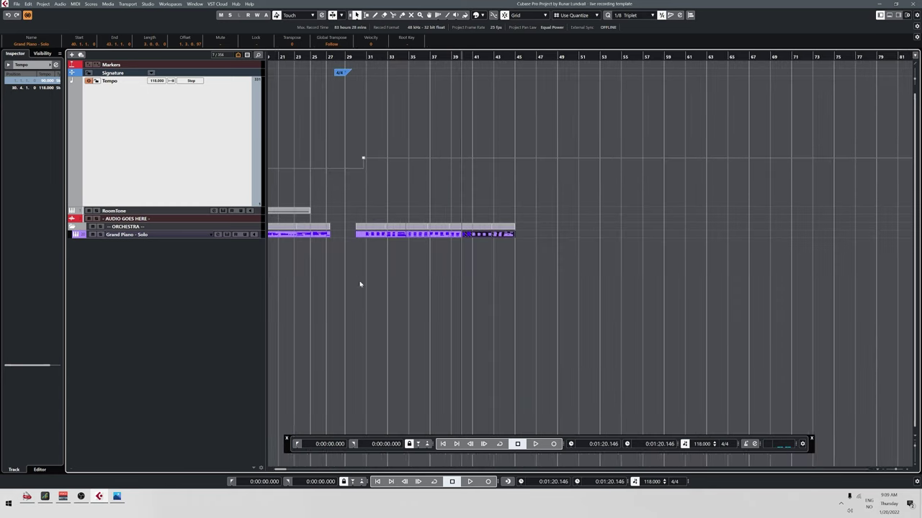
{"action": "scroll", "coordinate": [360, 284], "scroll_direction": "left", "scroll_amount": 3}
{"action": "left_click_drag", "start_coordinate": [464, 246], "coordinate": [277, 226]}
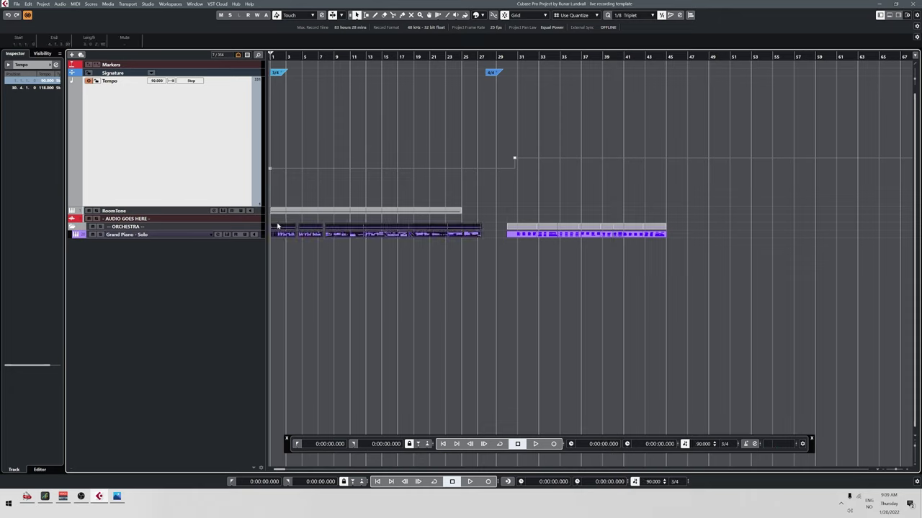
{"action": "left_click", "coordinate": [507, 57]}
{"action": "key", "text": "space"}
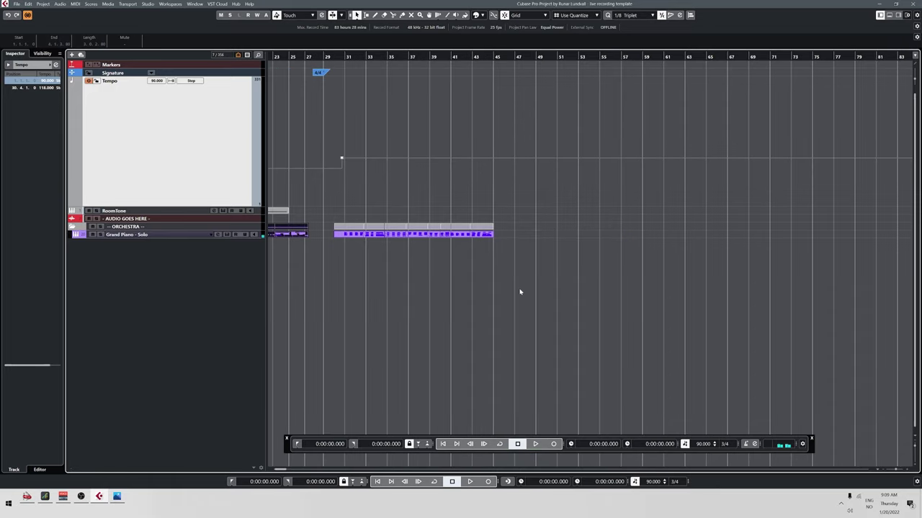
- Review the painting in Photos again and audition the end of the 4/4 section from bar 43
{"action": "left_click", "coordinate": [473, 57]}
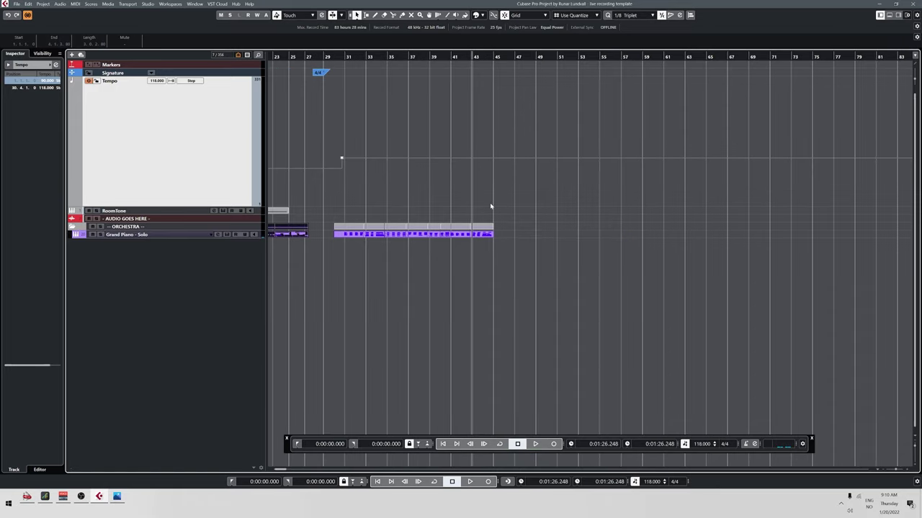
{"action": "key", "text": "alt+Tab"}
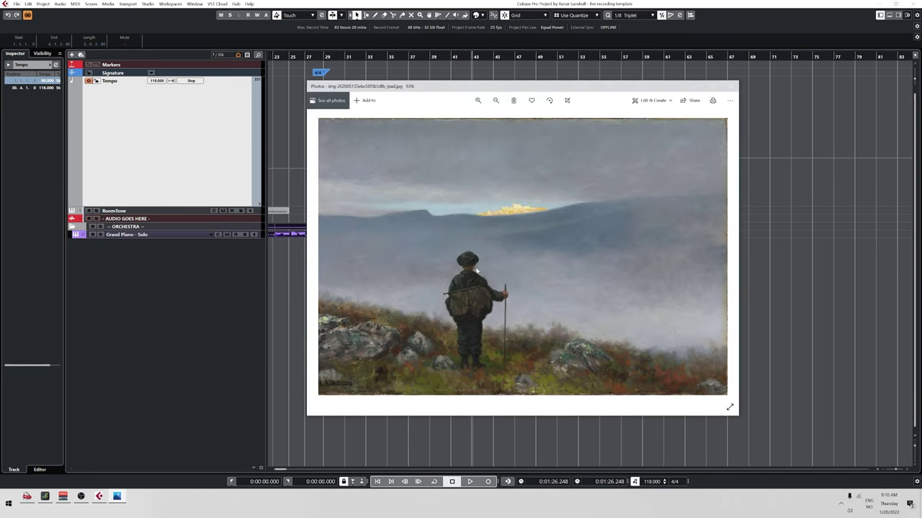
{"action": "left_click", "coordinate": [692, 87]}
{"action": "left_click", "coordinate": [478, 56]}
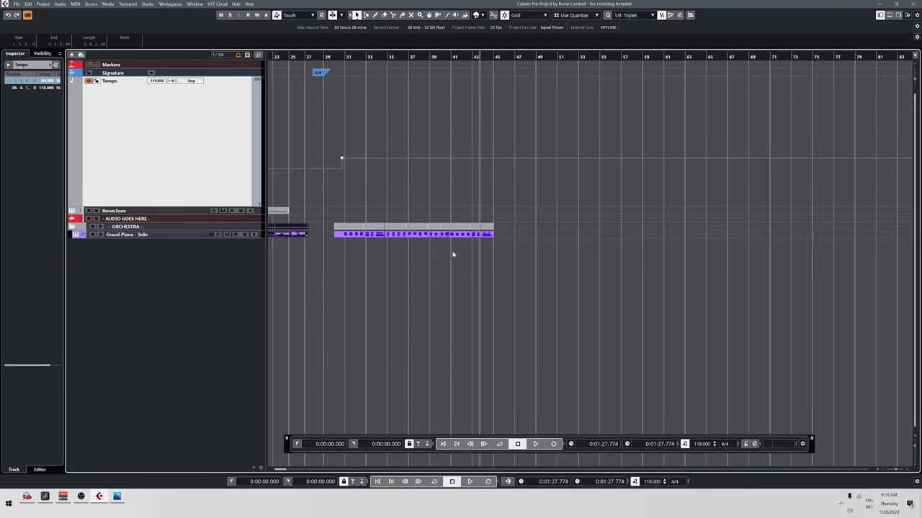
{"action": "key", "text": "space"}
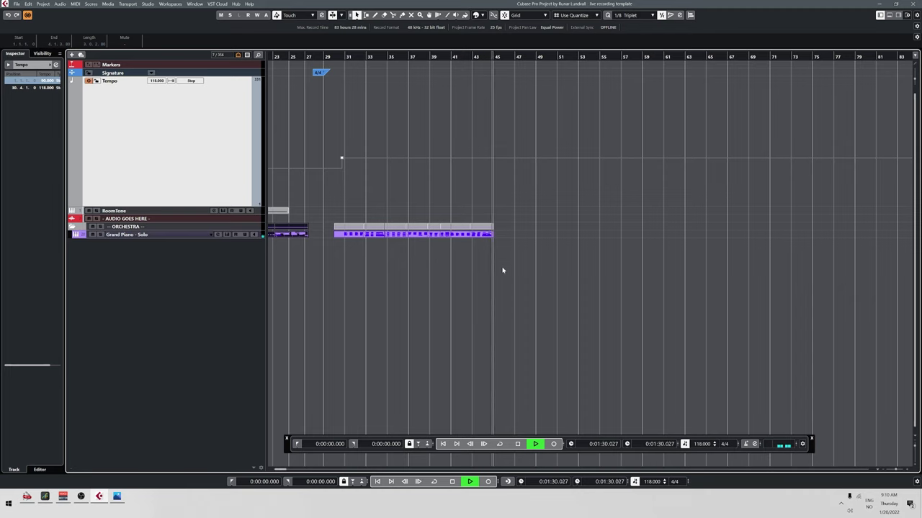
{"action": "key", "text": "space"}
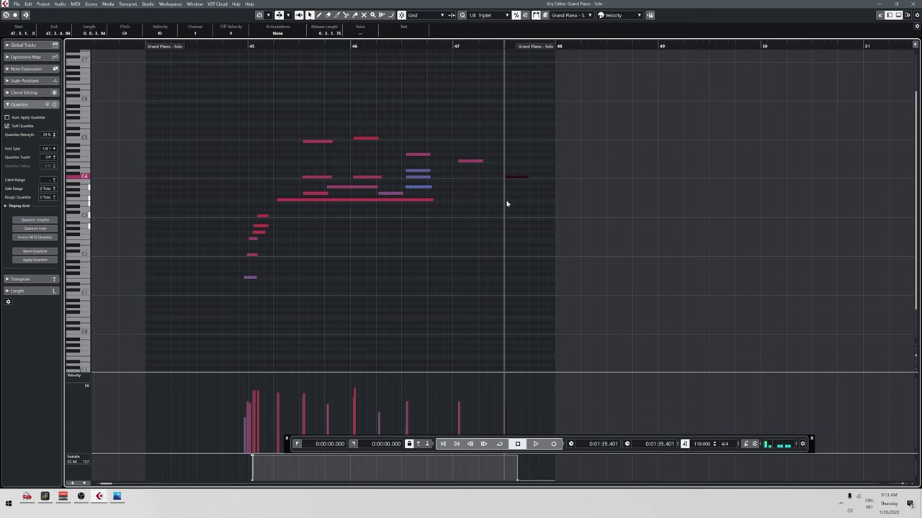
- Leave the note editor, review the whole arrangement and the painting in Photos, and stop playback
{"action": "key", "text": "Return"}
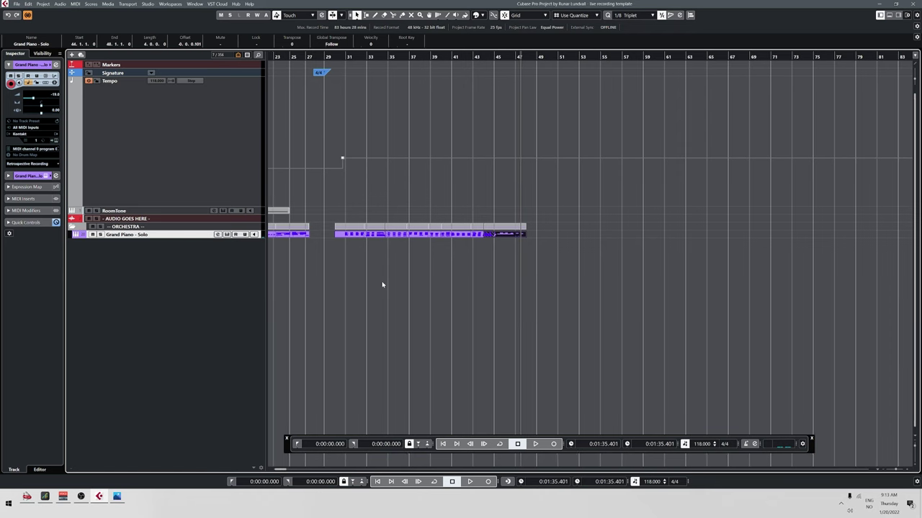
{"action": "scroll", "coordinate": [383, 286], "scroll_direction": "left", "scroll_amount": 6}
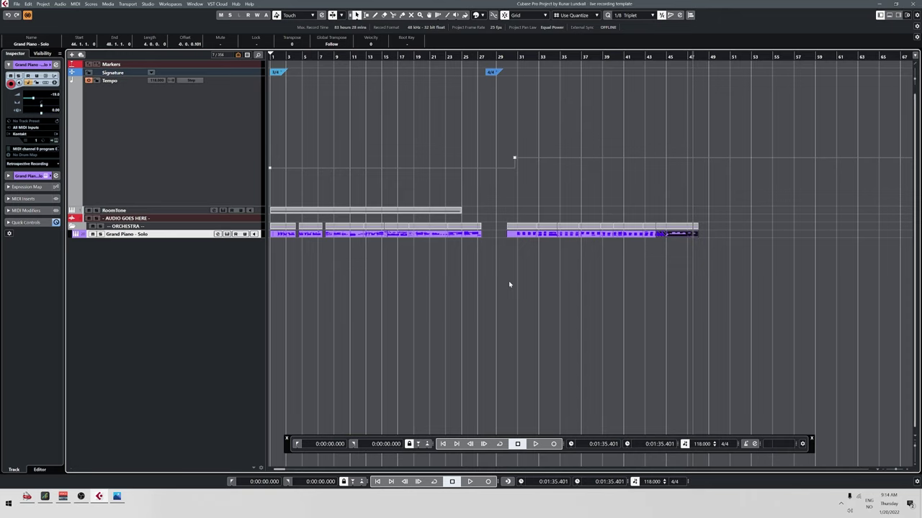
{"action": "key", "text": "alt+Tab"}
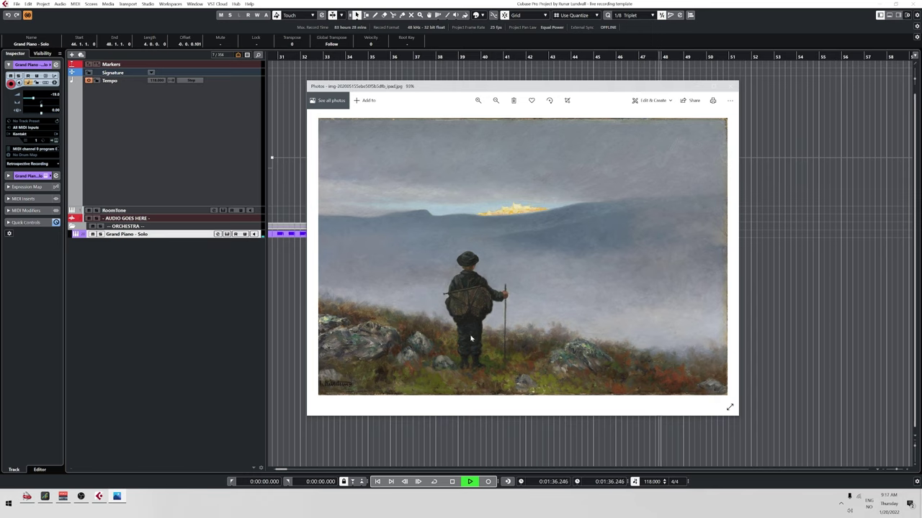
{"action": "left_click", "coordinate": [451, 482]}
{"action": "key", "text": "F2"}
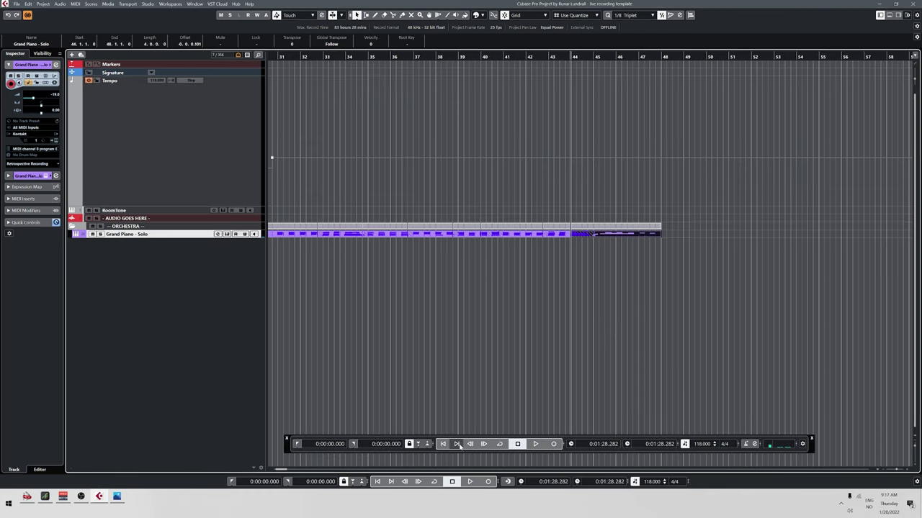
- Play the 4/4 section from bar 31 and open its piano parts together in the Key Editor
{"action": "left_click_drag", "start_coordinate": [304, 106], "coordinate": [347, 95]}
{"action": "left_click", "coordinate": [329, 58]}
{"action": "key", "text": "space"}
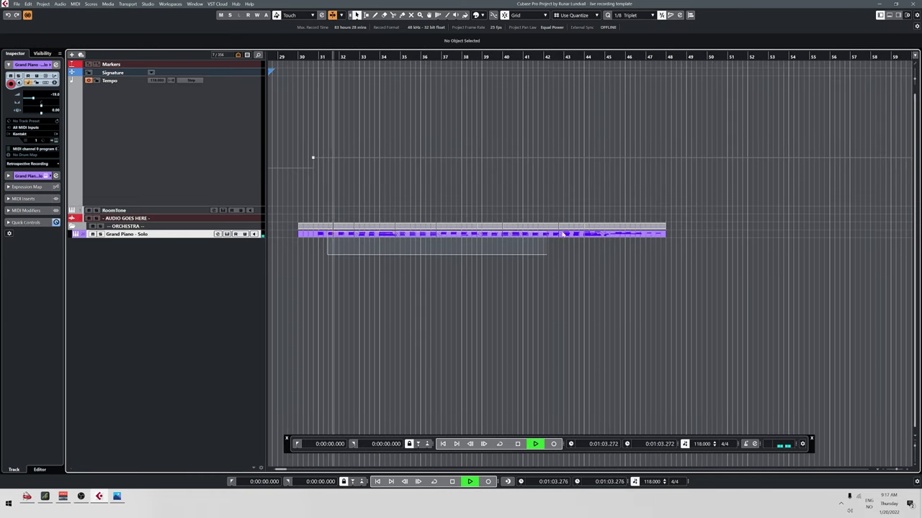
{"action": "double_click", "coordinate": [339, 230]}
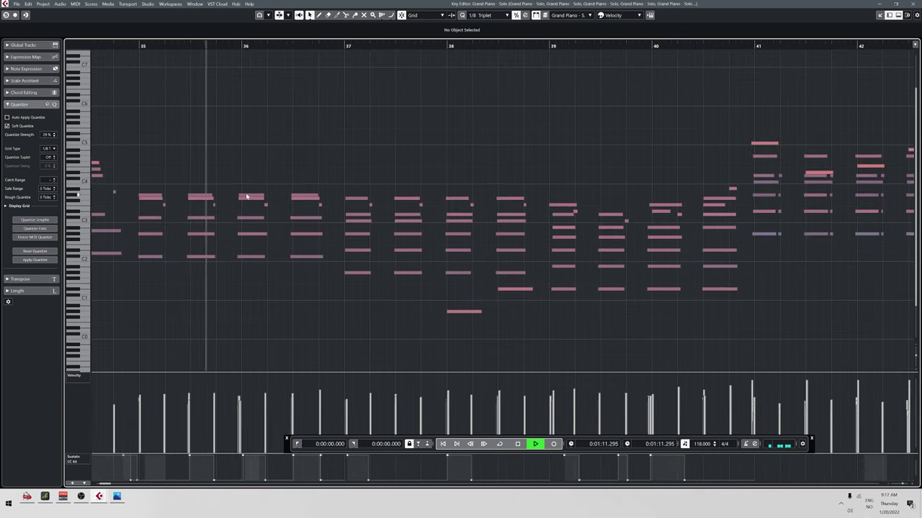
- Raise the top note of the chord at bar 36 to A#3, starting at 36.1.1, and audition the passage
{"action": "key", "text": "space"}
{"action": "left_click", "coordinate": [249, 197]}
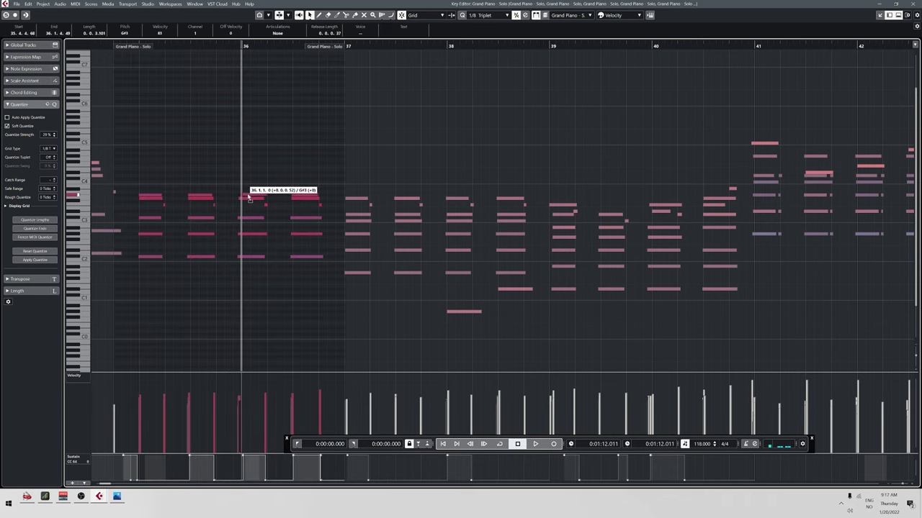
{"action": "left_click_drag", "start_coordinate": [248, 197], "coordinate": [249, 189]}
{"action": "double_click", "coordinate": [122, 46]}
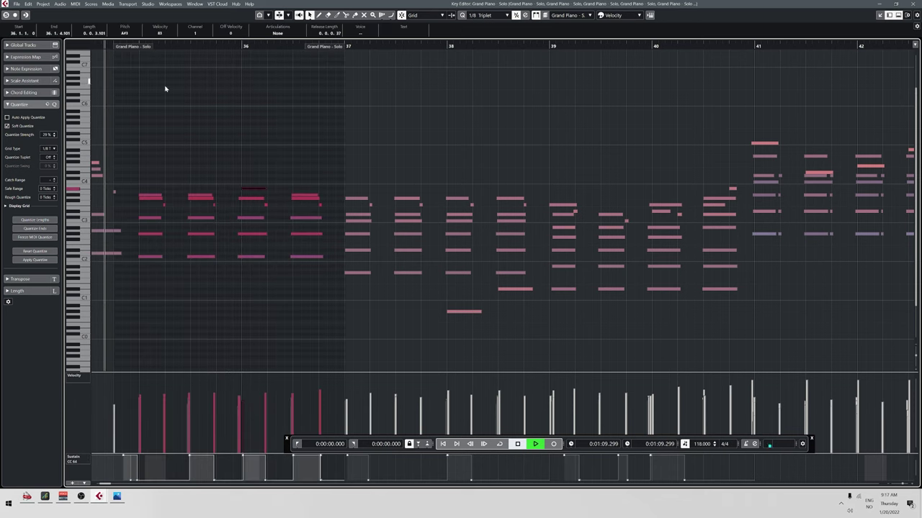
{"action": "key", "text": "h"}
{"action": "left_click_drag", "start_coordinate": [364, 148], "coordinate": [210, 148]}
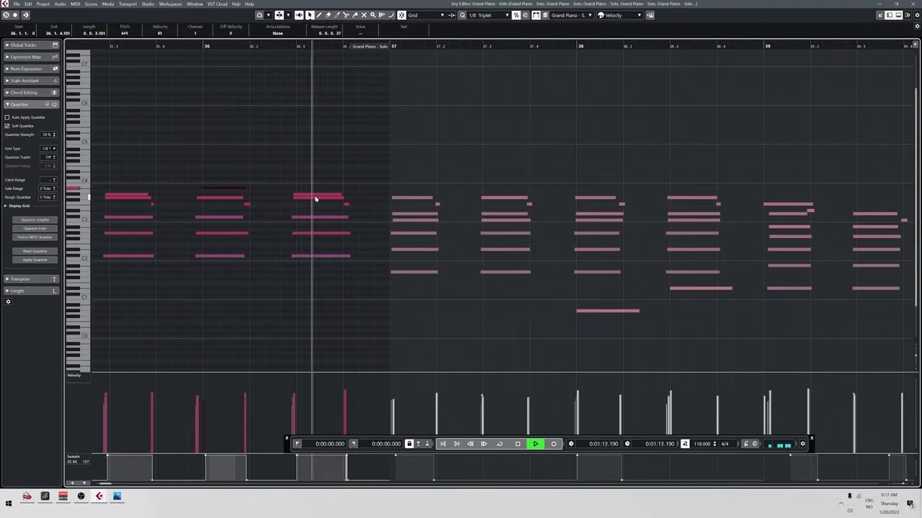
- Raise the top note of the chord at 36.3.1 to A#3 and audition it
{"action": "key", "text": "space"}
{"action": "left_click_drag", "start_coordinate": [317, 196], "coordinate": [317, 185]}
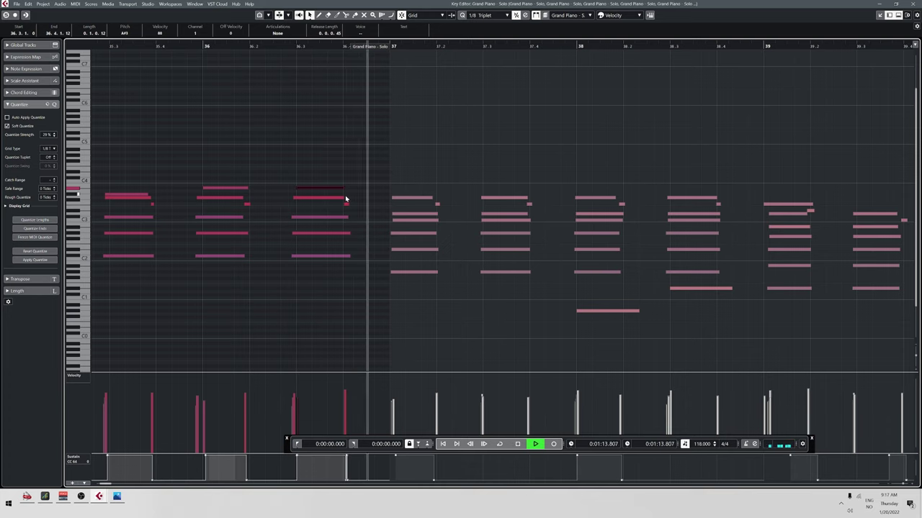
{"action": "key", "text": "space"}
- Copy the top melody note to C4 at 37.1.1, 37.3.1 and 38.1.1, auditioning after each placement
{"action": "left_click_drag", "start_coordinate": [321, 188], "coordinate": [442, 180]}
{"action": "key", "text": "space"}
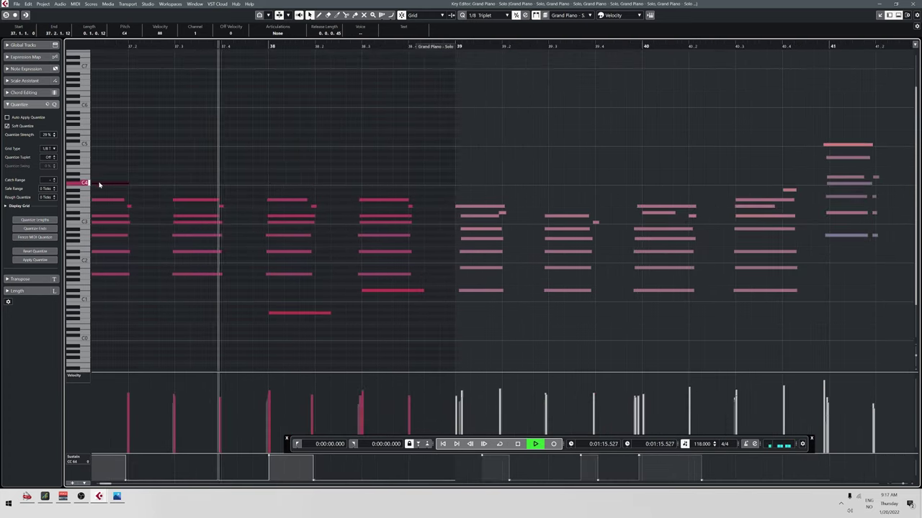
{"action": "key", "text": "space"}
{"action": "left_click_drag", "start_coordinate": [103, 185], "coordinate": [295, 185]}
{"action": "key", "text": "space"}
{"action": "key", "text": "space"}
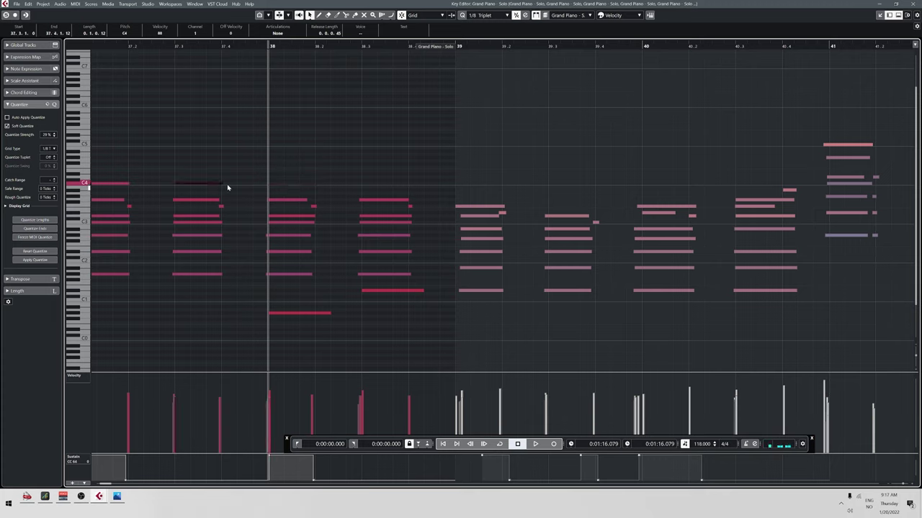
{"action": "left_click_drag", "start_coordinate": [190, 186], "coordinate": [294, 180]}
{"action": "key", "text": "space"}
{"action": "key", "text": "space"}
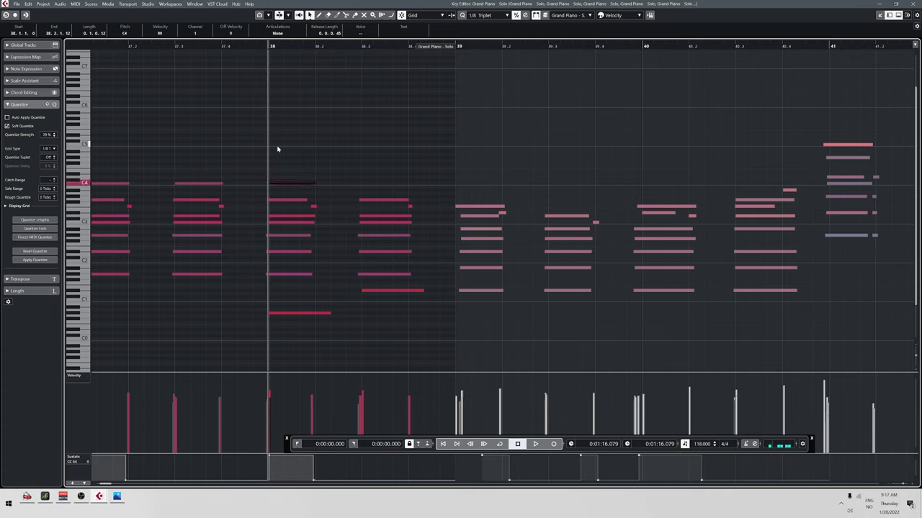
- Continue the copied top melody with F4 at 38.3.1 and D#4 at the start of bar 39, and audition it
{"action": "left_click_drag", "start_coordinate": [303, 186], "coordinate": [483, 177]}
{"action": "key", "text": "space"}
{"action": "key", "text": "space"}
{"action": "key", "text": "Left"}
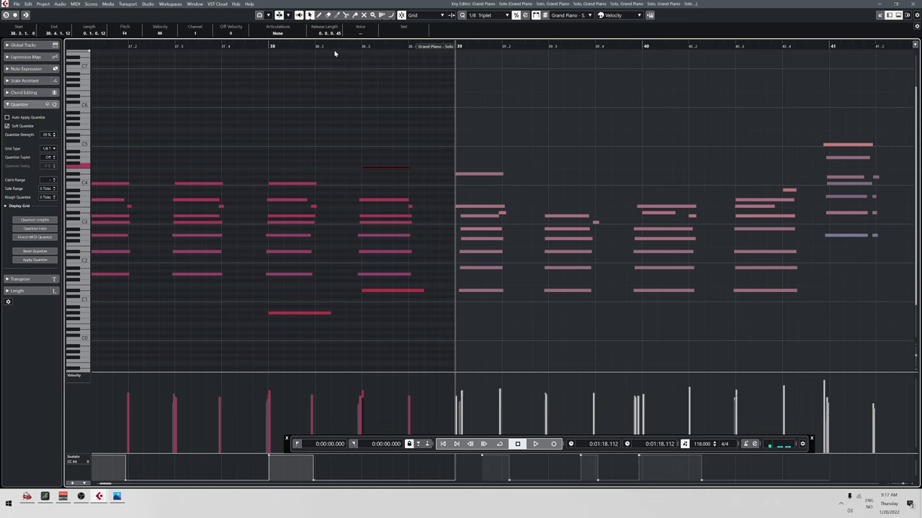
{"action": "key", "text": "space"}
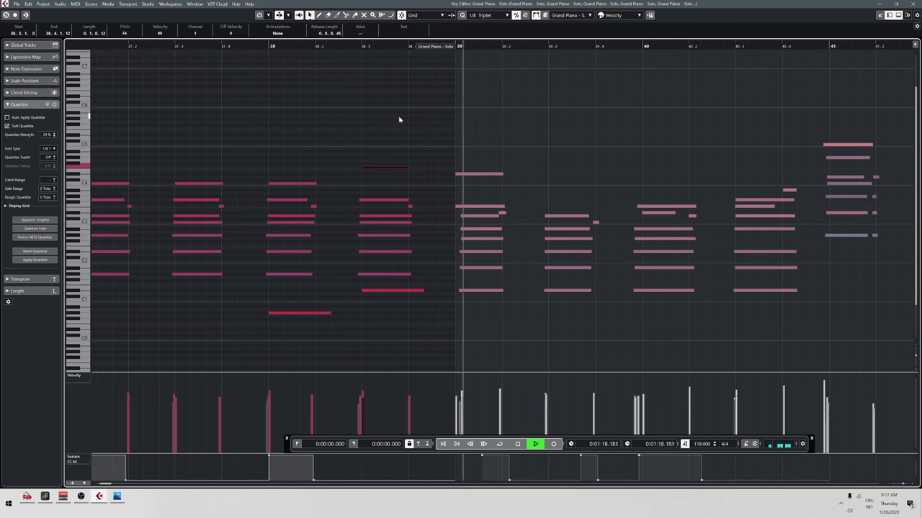
- Play back from bar 37 to check the new top melody over the chords
{"action": "left_click_drag", "start_coordinate": [448, 122], "coordinate": [350, 125]}
{"action": "key", "text": "space"}
{"action": "key", "text": "g"}
{"action": "key", "text": "g"}
{"action": "key", "text": "g"}
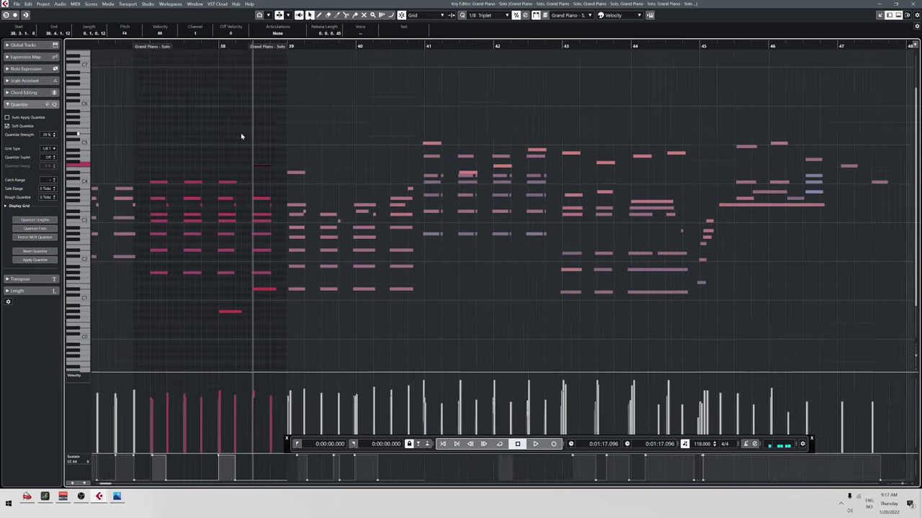
{"action": "mouse_move", "coordinate": [242, 136]}
{"action": "left_mouse_down"}
{"action": "mouse_move", "coordinate": [277, 90]}
{"action": "mouse_move", "coordinate": [249, 127]}
{"action": "left_mouse_up"}
{"action": "left_click", "coordinate": [158, 45]}
{"action": "key", "text": "space"}
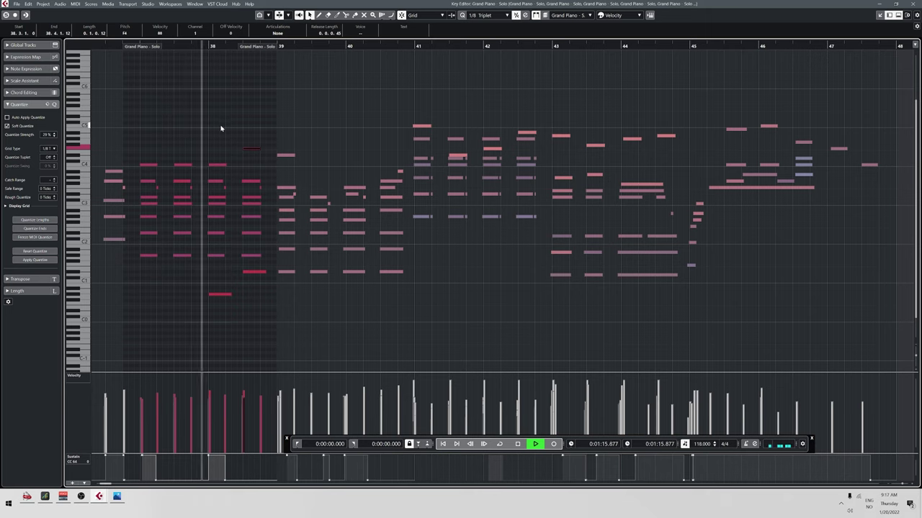
{"action": "key", "text": "space"}
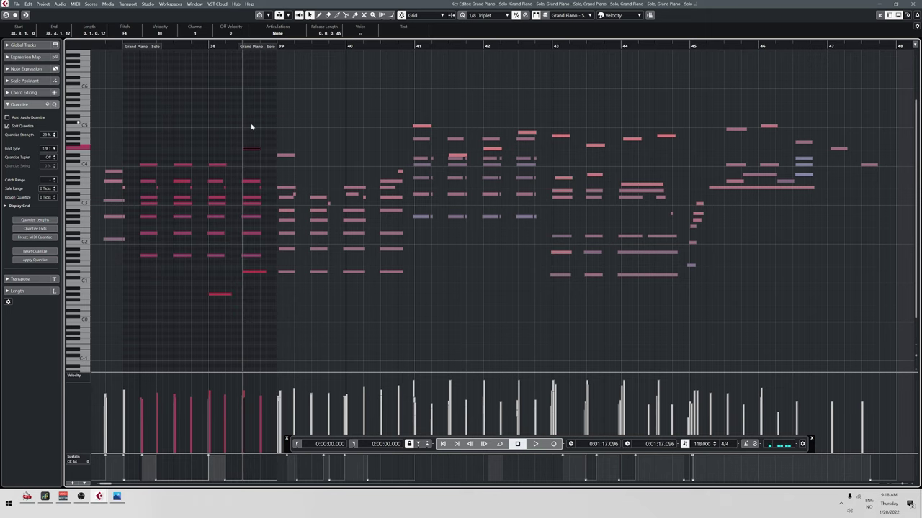
- Lower the top melody note at 38.3.1 to D#4 and audition it
{"action": "key", "text": "Down"}
{"action": "key", "text": "Down"}
{"action": "key", "text": "space"}
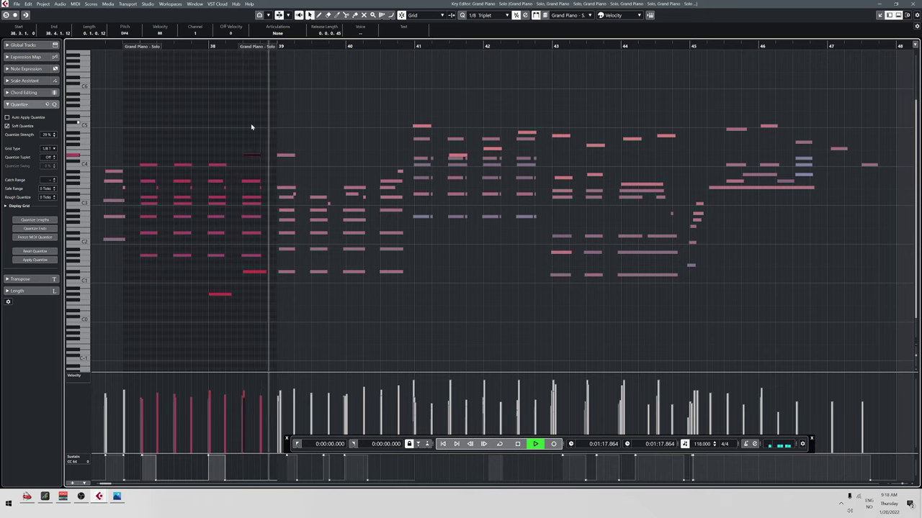
{"action": "key", "text": "space"}
- Lower the top melody note at 39.1.1 to A#3 and audition it
{"action": "left_click", "coordinate": [282, 155]}
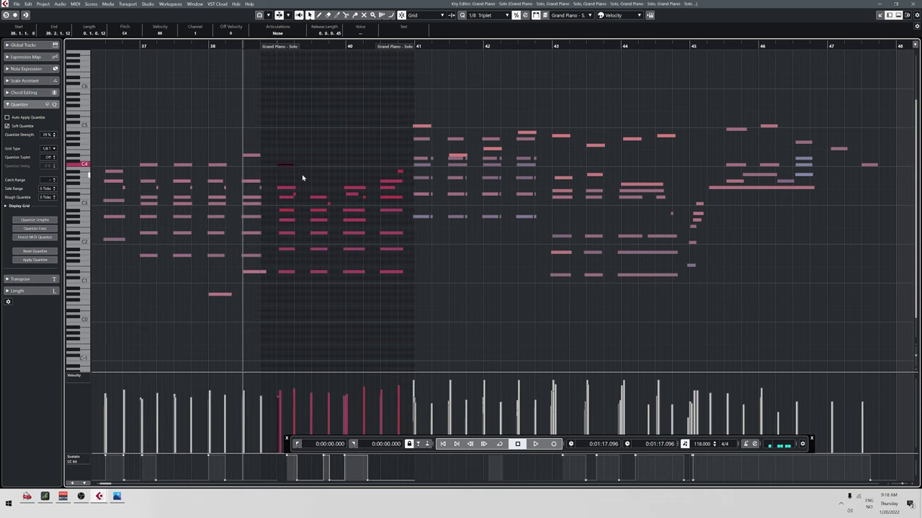
{"action": "key", "text": "Down"}
{"action": "key", "text": "space"}
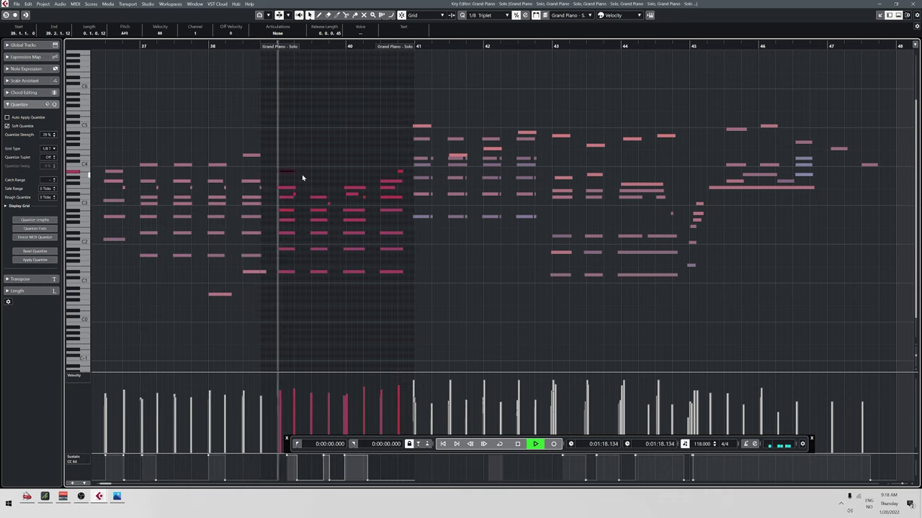
{"action": "key", "text": "space"}
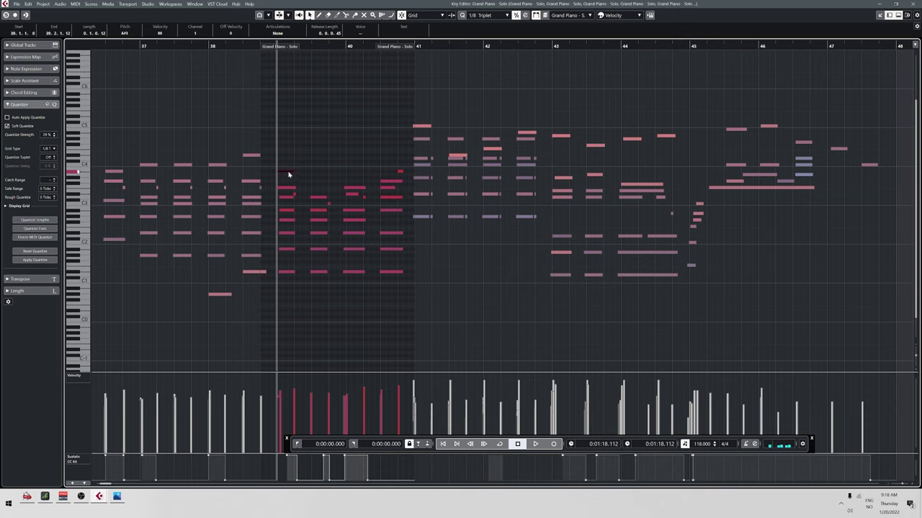
- Copy the bar 39 melody note to A#3 at 39.3 and 40.1.1 and to D4 at 40.3.1, and play through to the ending
{"action": "left_click_drag", "start_coordinate": [288, 175], "coordinate": [387, 160]}
{"action": "key", "text": "space"}
{"action": "key", "text": "space"}
{"action": "key", "text": "space"}
{"action": "key", "text": "space"}
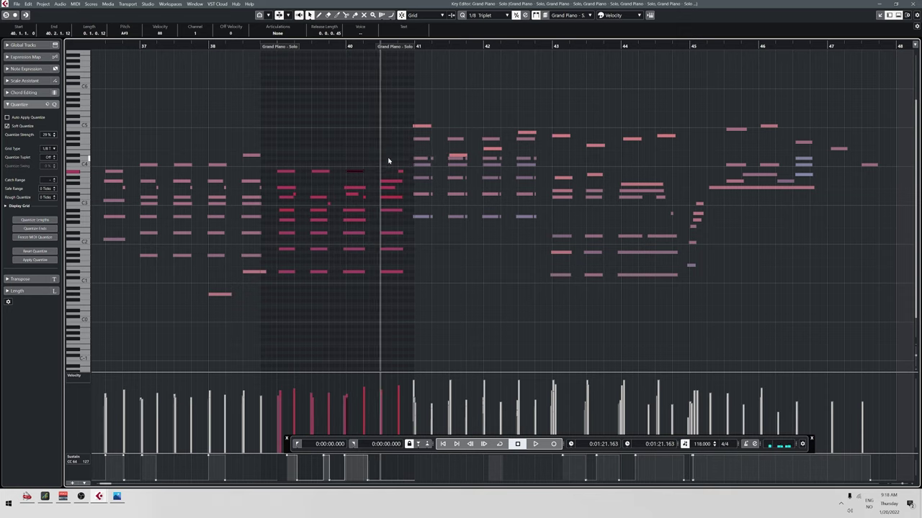
{"action": "key", "text": "space"}
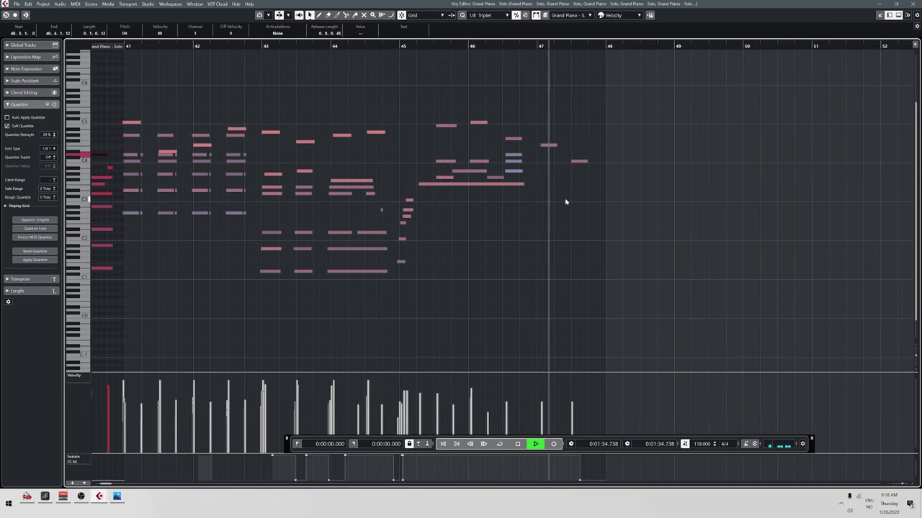
{"action": "key", "text": "space"}
- Copy the last note of bar 47 to G3 at bar 48 and play back the ending from bar 46
{"action": "left_click_drag", "start_coordinate": [581, 162], "coordinate": [617, 179]}
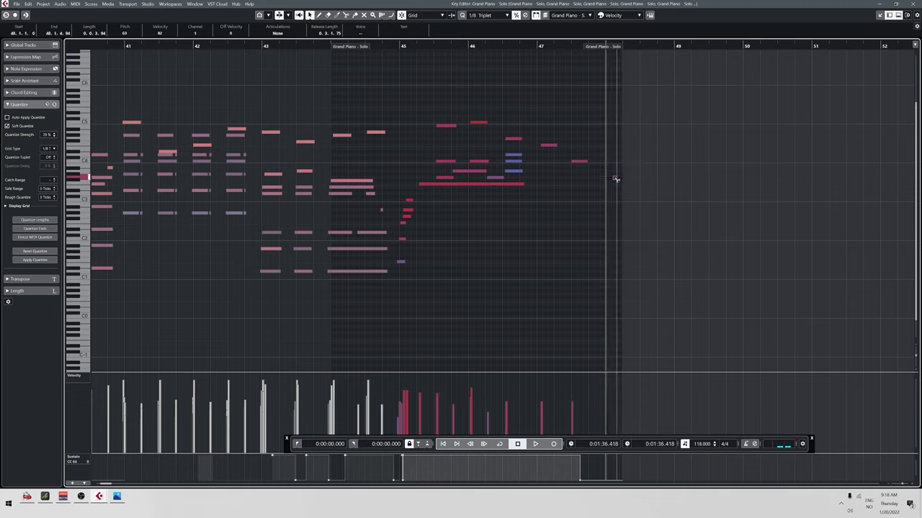
{"action": "left_click", "coordinate": [517, 51]}
{"action": "key", "text": "space"}
- Delete the sustain pedal release near the end of bar 47 so the pedal holds through the ending
{"action": "left_click_drag", "start_coordinate": [567, 477], "coordinate": [644, 513]}
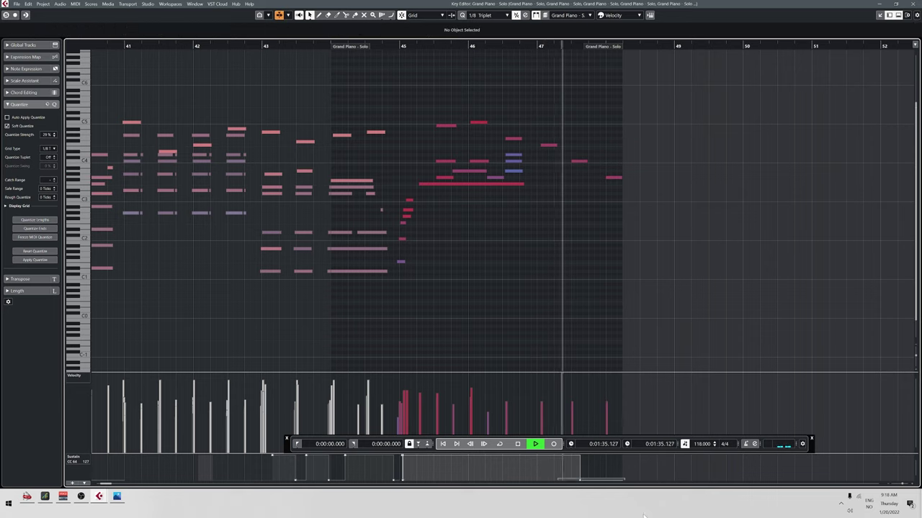
{"action": "key", "text": "Delete"}
{"action": "key", "text": "space"}
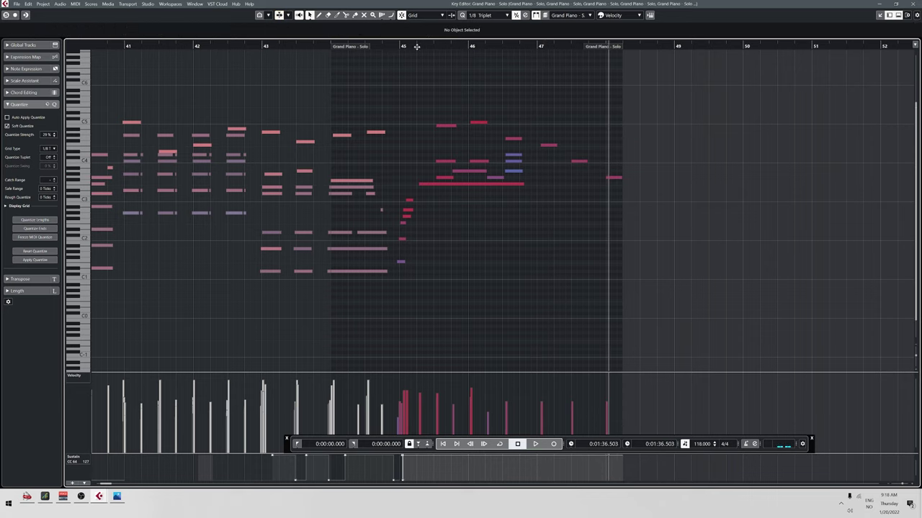
- While playing the ending, shift the C4 in bar 47 to 47.3.1.39 and the G3 in bar 48 to 48.1.1.85
{"action": "left_click", "coordinate": [389, 47]}
{"action": "key", "text": "space"}
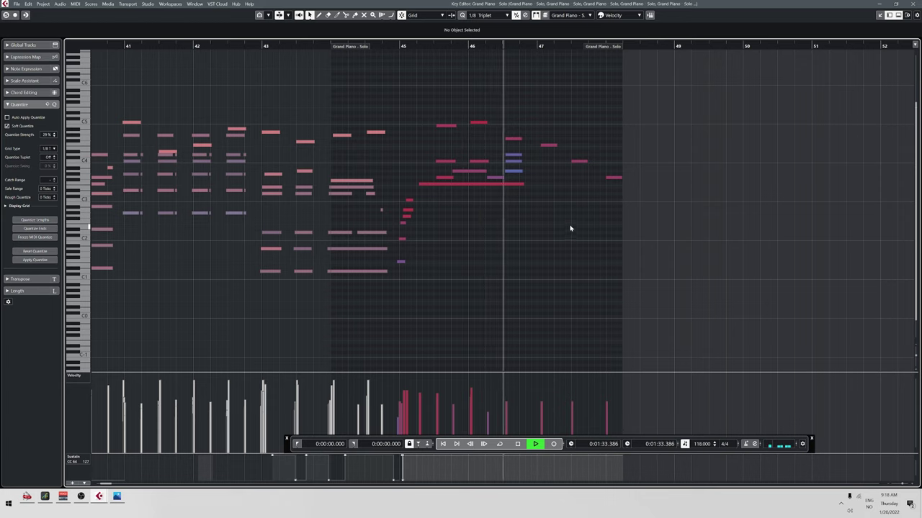
{"action": "left_click", "coordinate": [574, 160]}
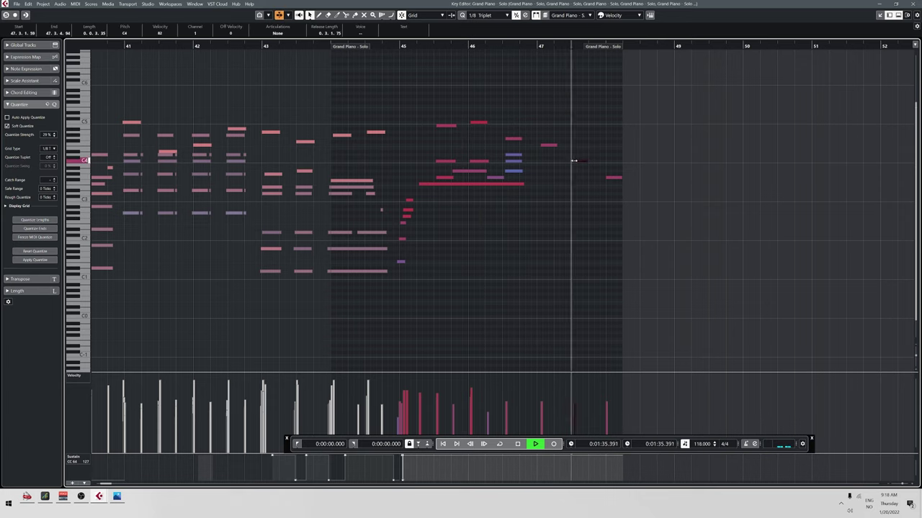
{"action": "left_click", "coordinate": [613, 179]}
{"action": "key", "text": "space"}
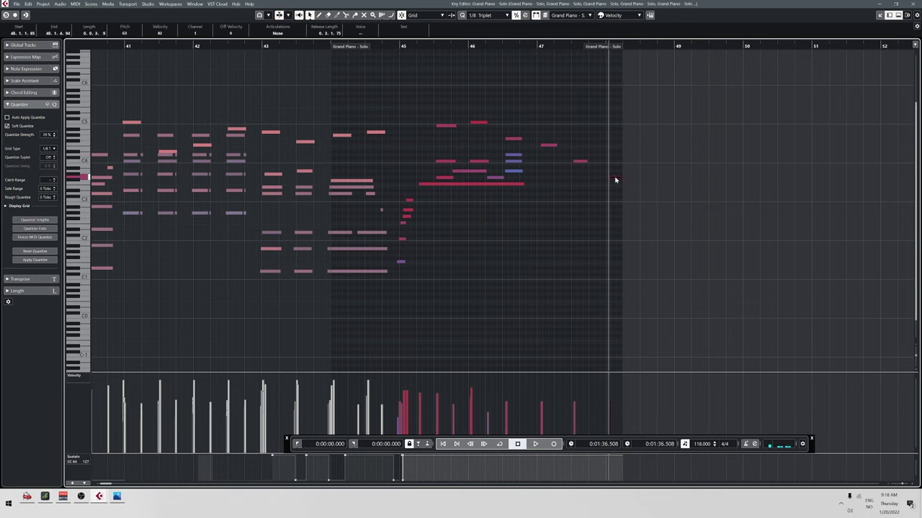
- Continue the descending ending with copied notes C3 at 48.3.1.90 and A2 at 49.1.1.35, playing back the passage after each
{"action": "left_click_drag", "start_coordinate": [615, 179], "coordinate": [643, 200]}
{"action": "left_click", "coordinate": [488, 46]}
{"action": "key", "text": "space"}
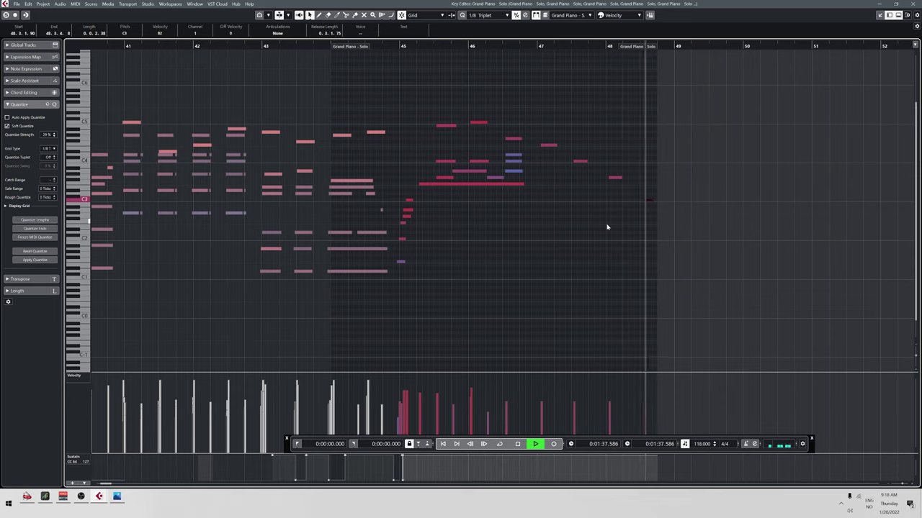
{"action": "key", "text": "space"}
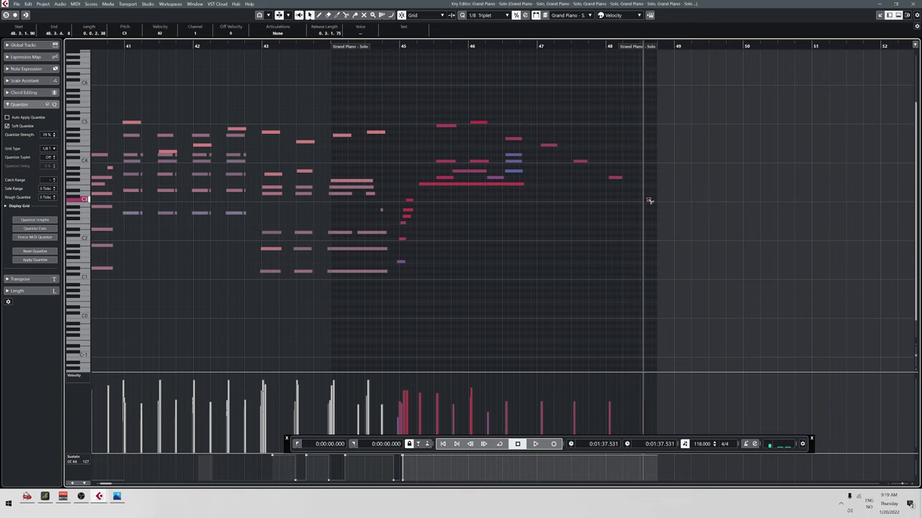
{"action": "left_click_drag", "start_coordinate": [649, 201], "coordinate": [683, 208]}
{"action": "double_click", "coordinate": [373, 46]}
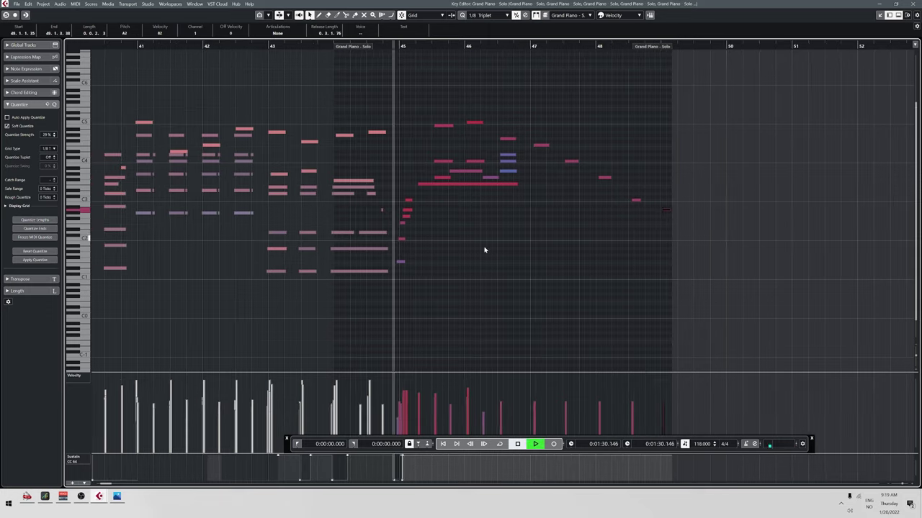